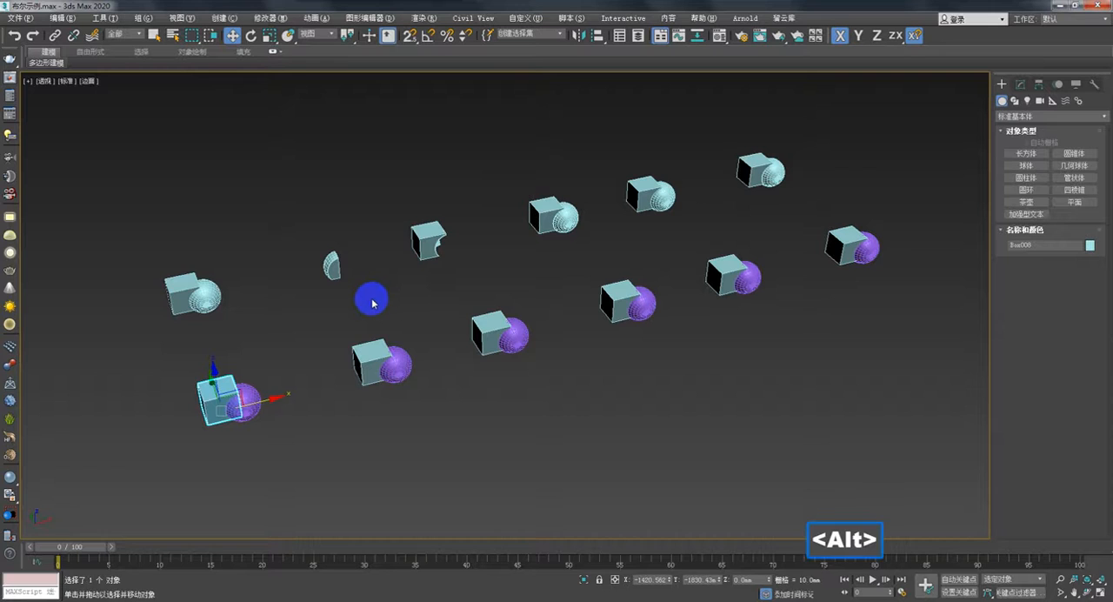
# - Turn the selected first box of the front row into a Boolean compound object
pyautogui.keyDown('alt'); pyautogui.moveTo(373, 298); pyautogui.dragTo(362, 318, button='middle'); pyautogui.keyUp('alt')
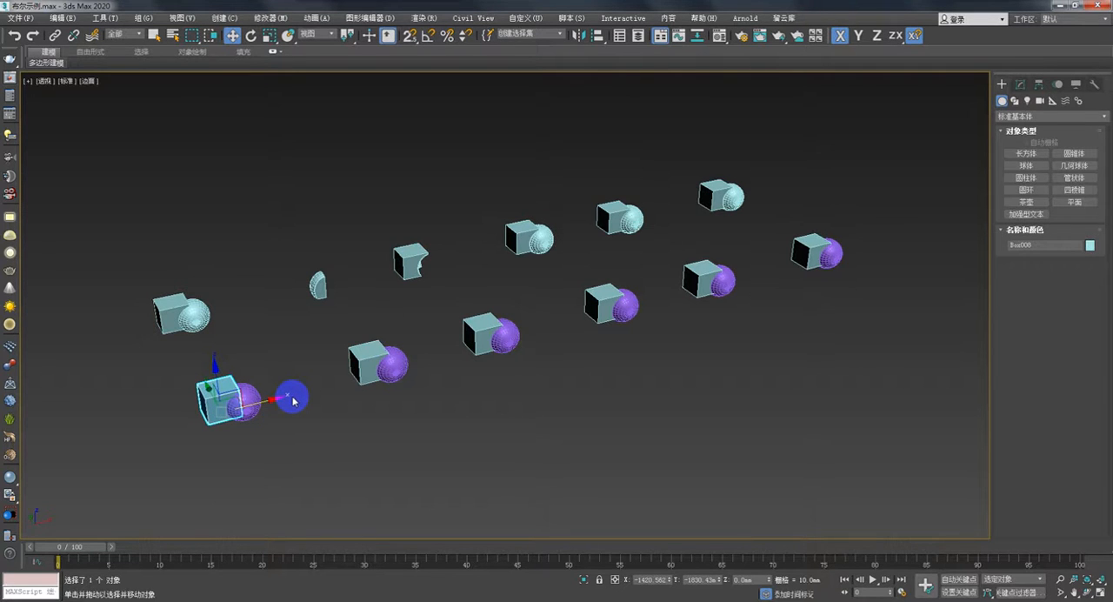
pyautogui.moveTo(309, 384); pyautogui.dragTo(306, 399, button='middle')
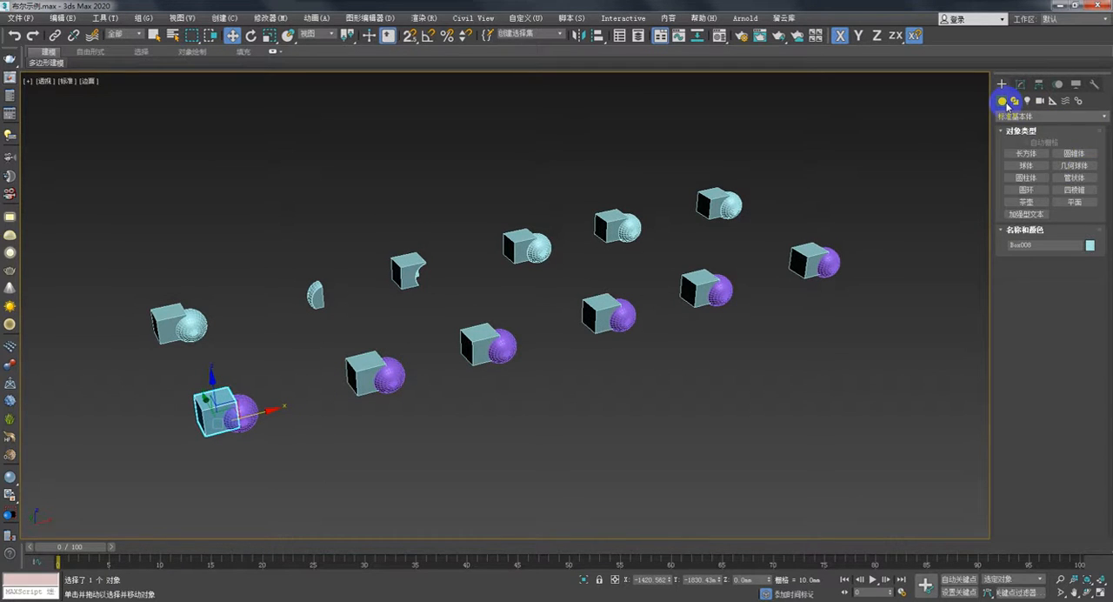
pyautogui.click(1016, 115)
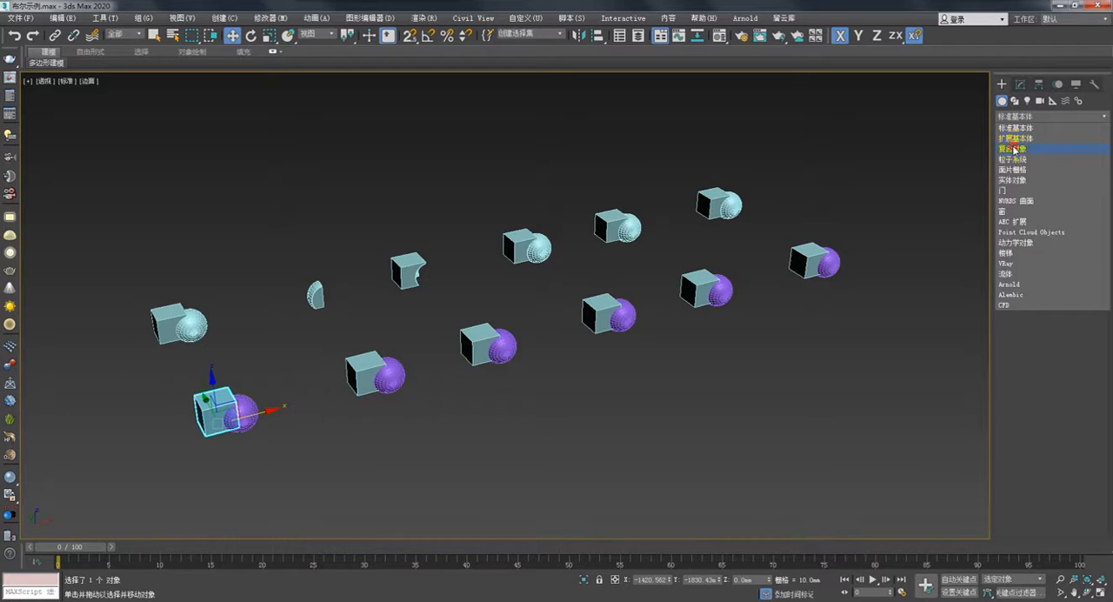
pyautogui.click(1014, 149)
pyautogui.click(1073, 215)
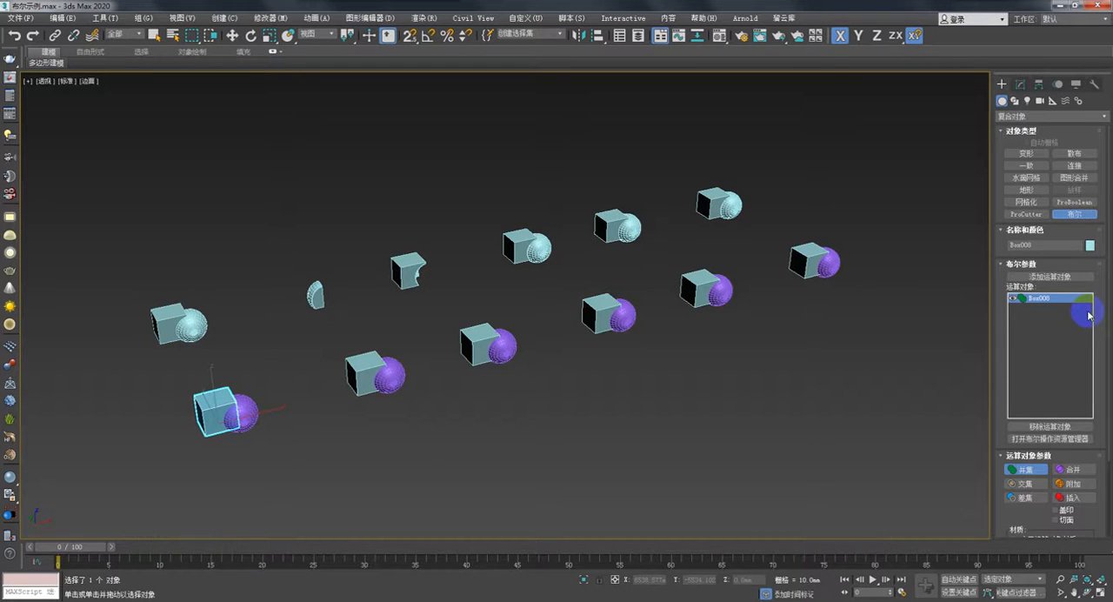
pyautogui.moveTo(1108, 281); pyautogui.dragTo(1108, 368)
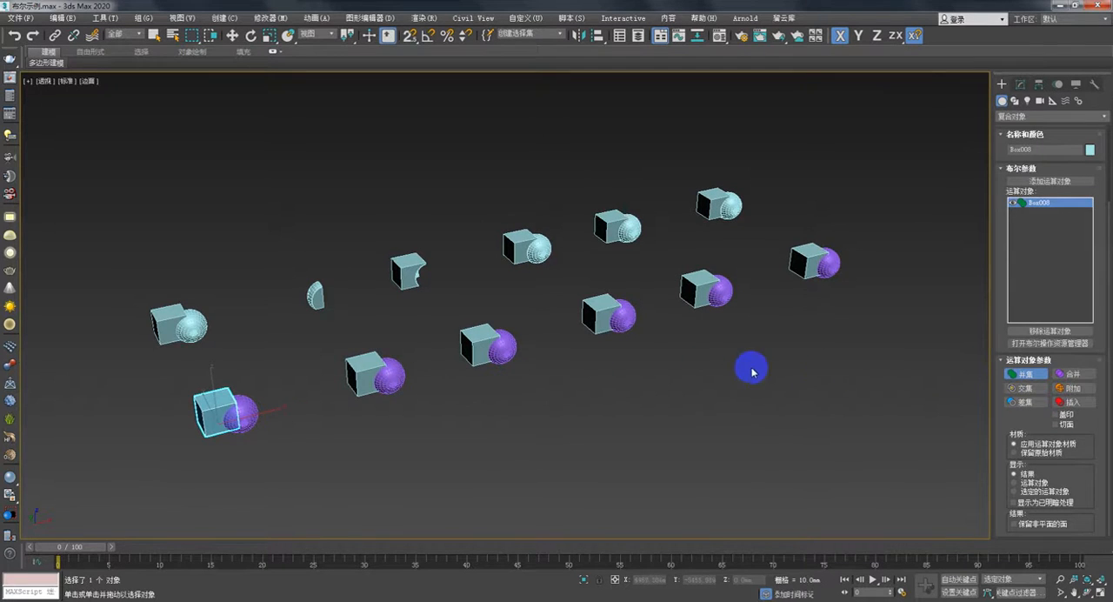
# - Add the purple sphere overlapping the first front-row box as a Boolean operand using Union
pyautogui.moveTo(745, 368); pyautogui.dragTo(633, 358, button='middle')
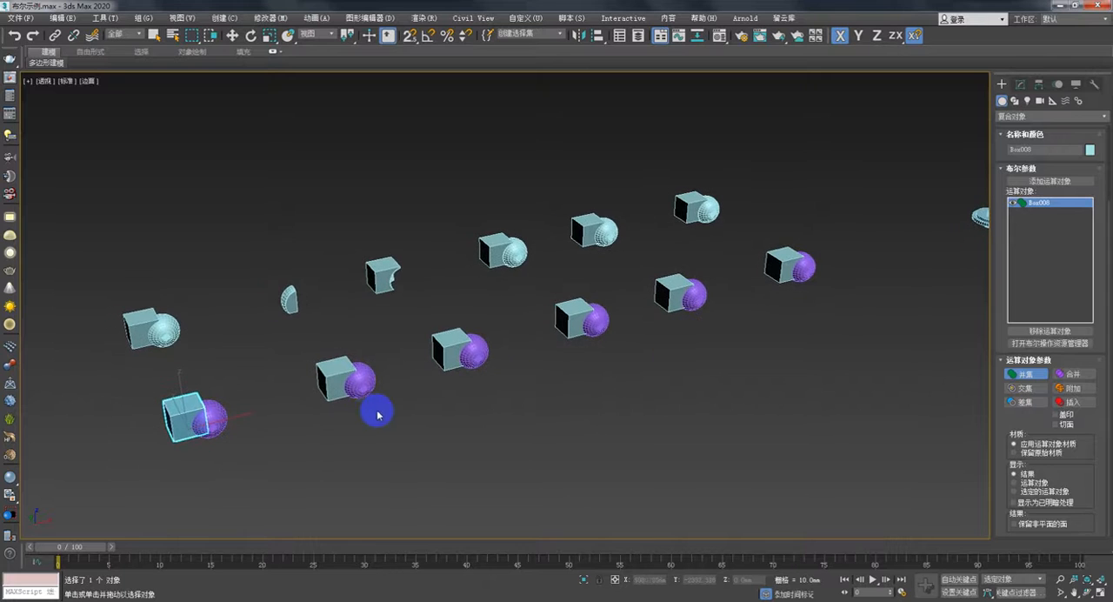
pyautogui.scroll(5, 385, 397)
pyautogui.moveTo(287, 412); pyautogui.dragTo(982, 375, button='middle')
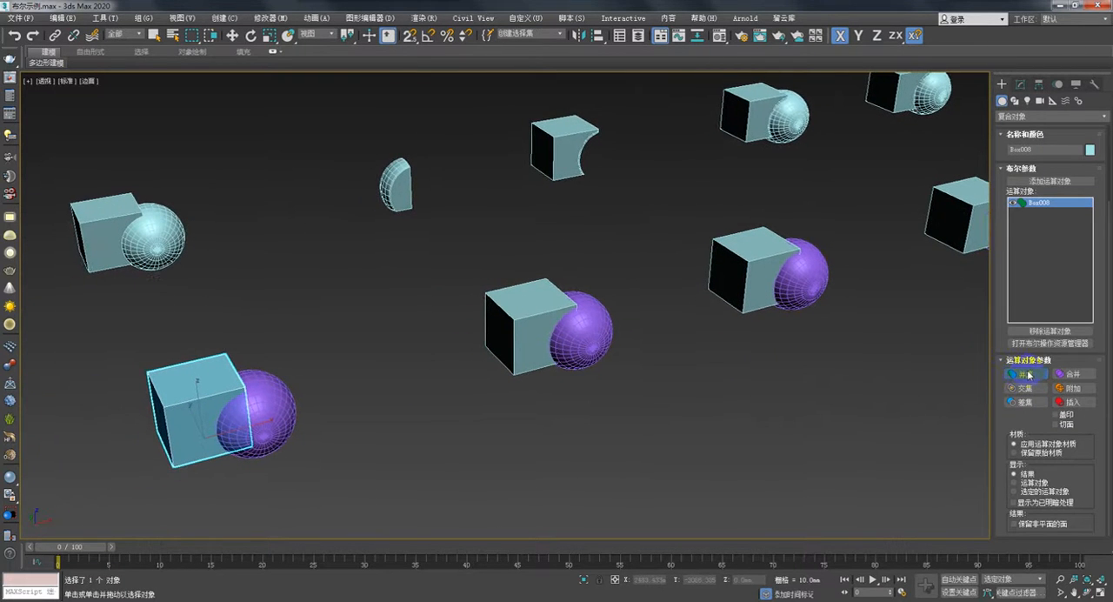
pyautogui.scroll(3, 1104, 331)
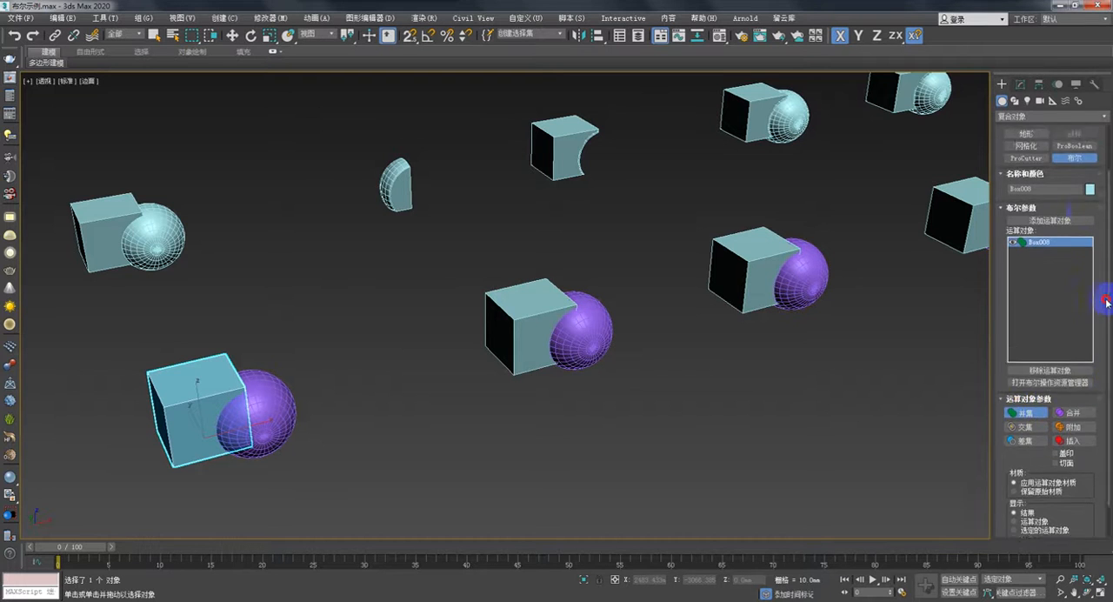
pyautogui.click(1051, 277)
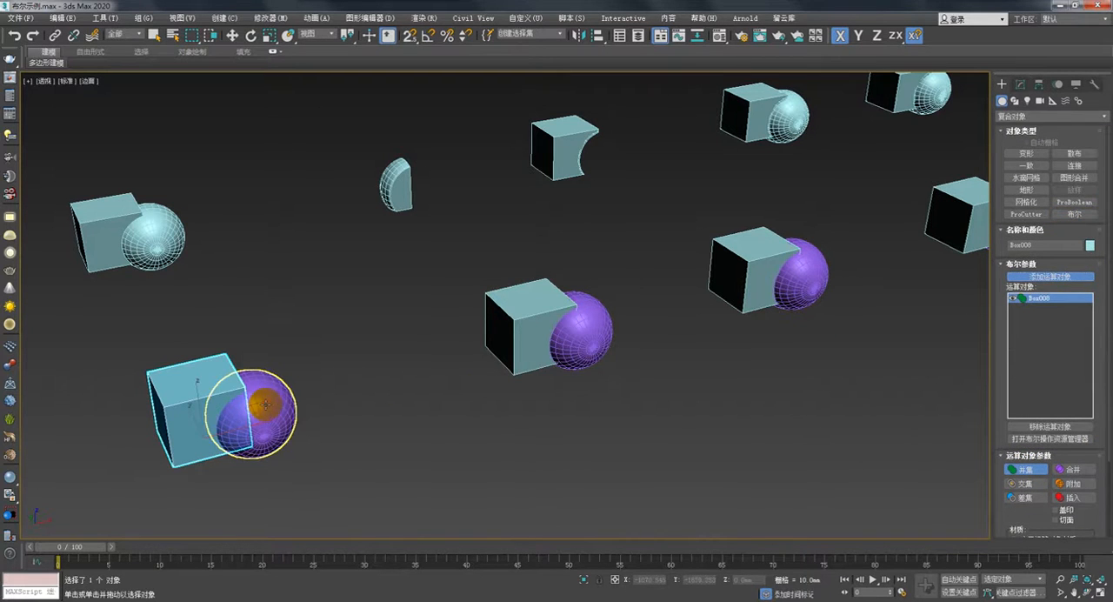
pyautogui.click(273, 408)
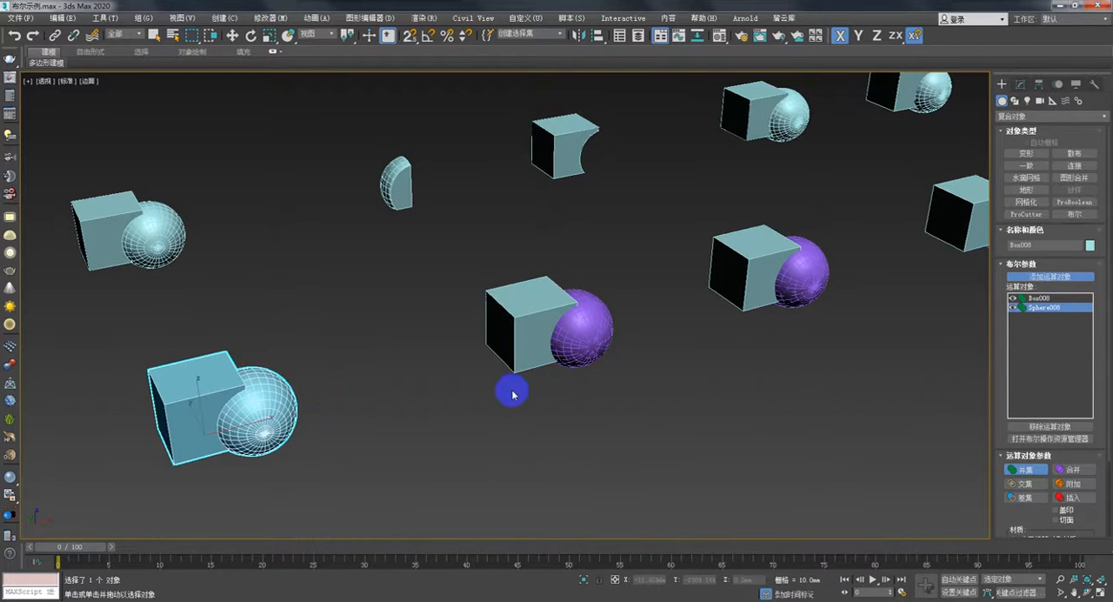
# - Apply a Boolean Intersect between the second front-row box and its overlapping purple sphere
pyautogui.moveTo(433, 385); pyautogui.dragTo(436, 393, button='middle')
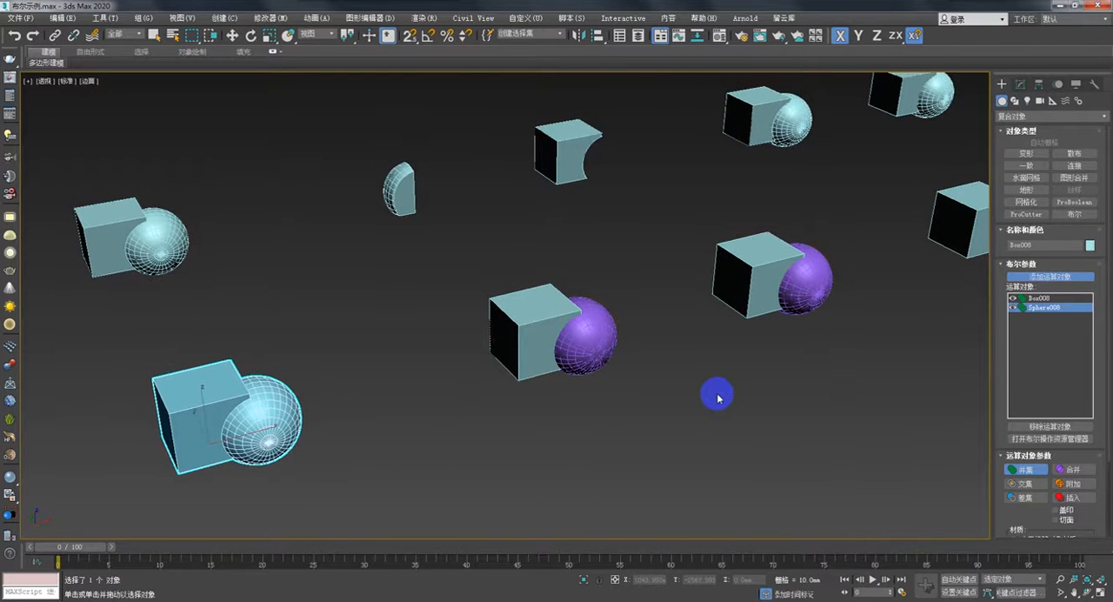
pyautogui.moveTo(718, 388); pyautogui.dragTo(676, 405, button='middle')
pyautogui.press('w')
pyautogui.click(562, 313)
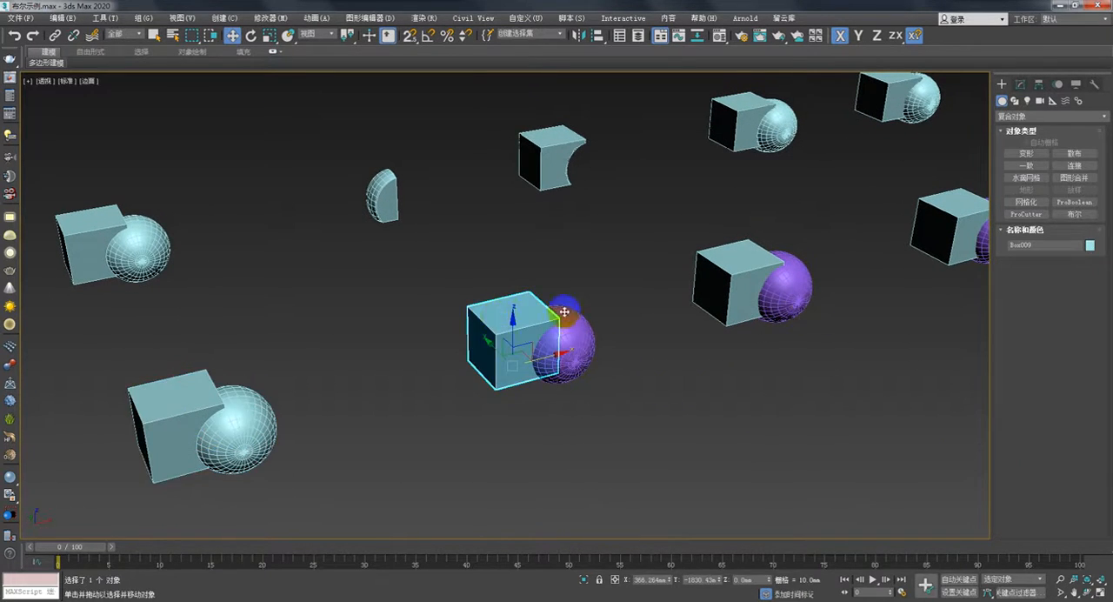
pyautogui.click(1076, 215)
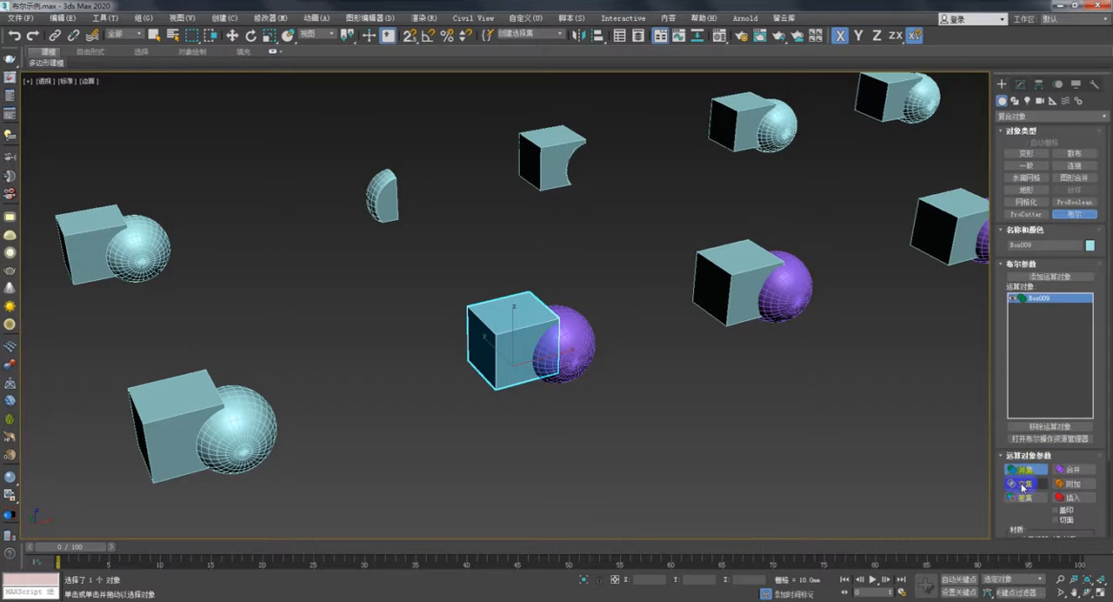
pyautogui.click(1026, 484)
pyautogui.click(1053, 275)
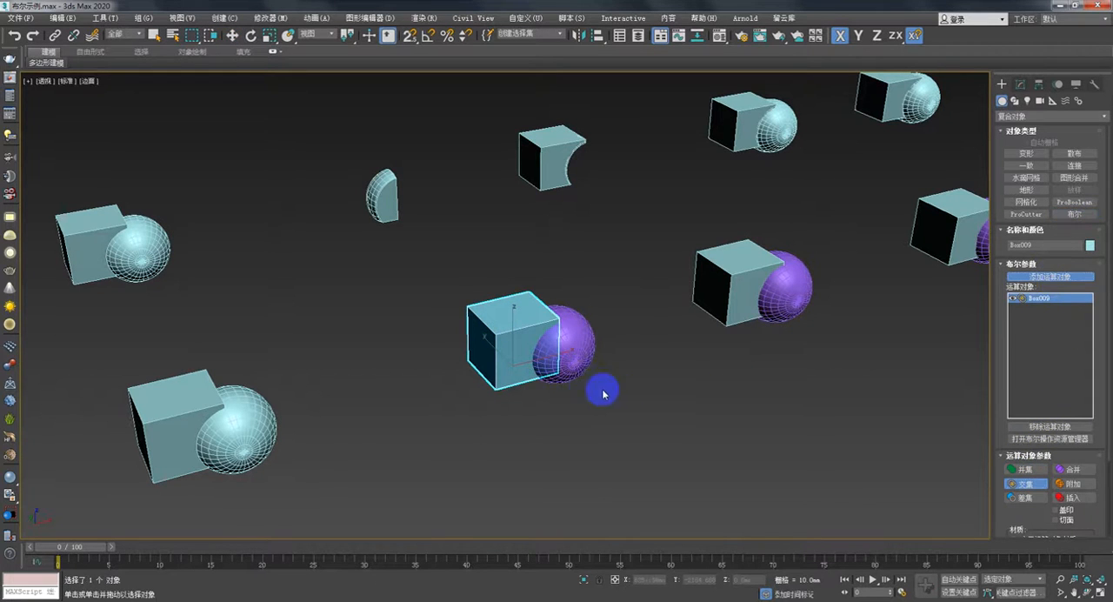
pyautogui.click(573, 338)
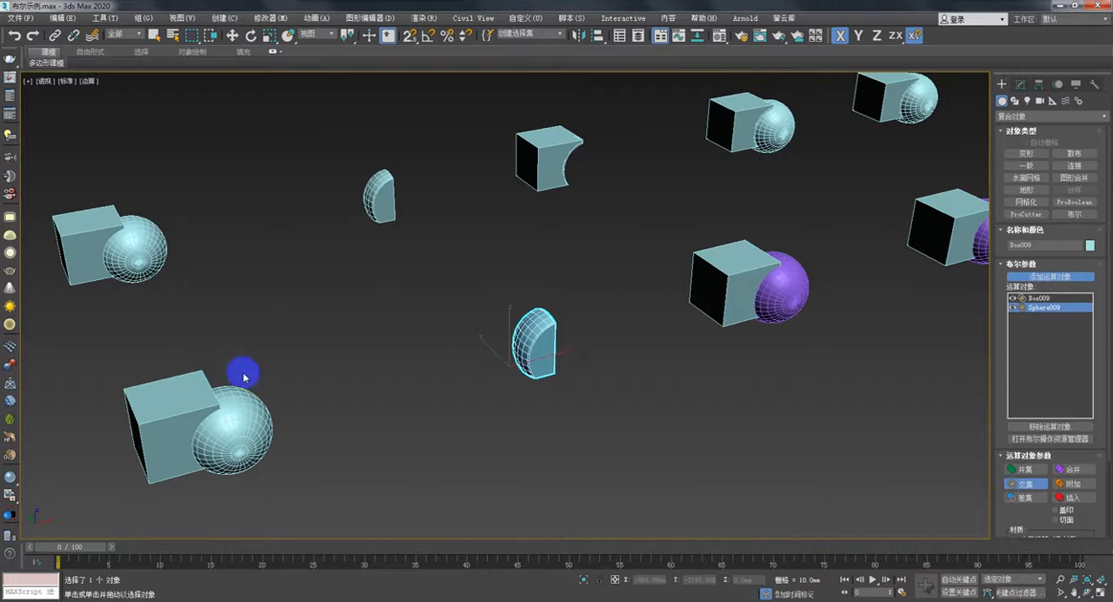
# - Subtract the overlapping purple sphere from the third front-row box with a Boolean Subtract operation
pyautogui.moveTo(551, 404); pyautogui.dragTo(527, 417, button='middle')
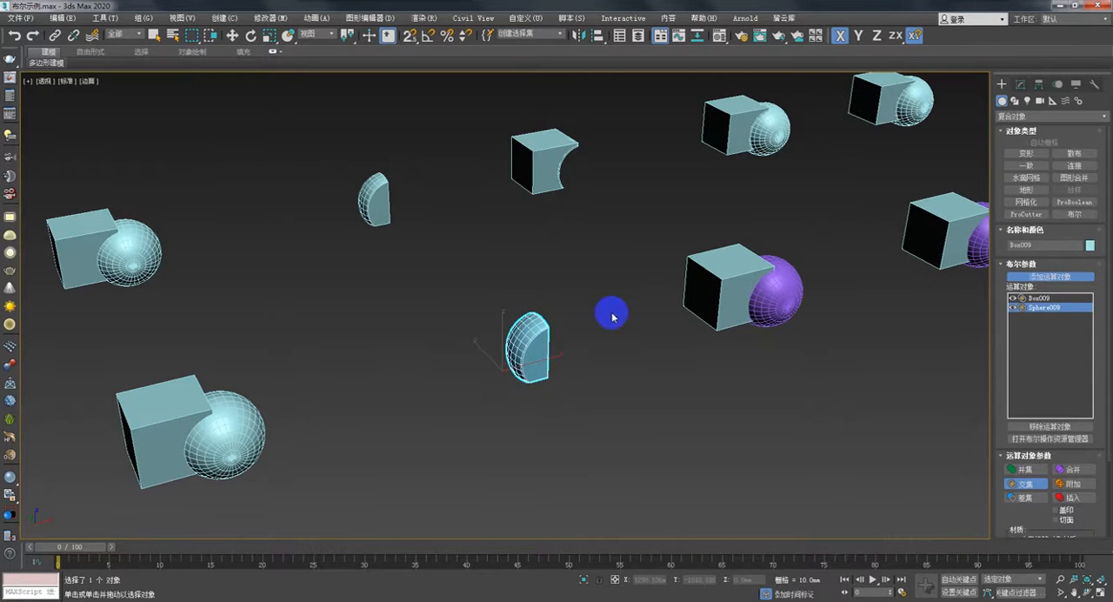
pyautogui.moveTo(612, 316); pyautogui.dragTo(590, 321, button='middle')
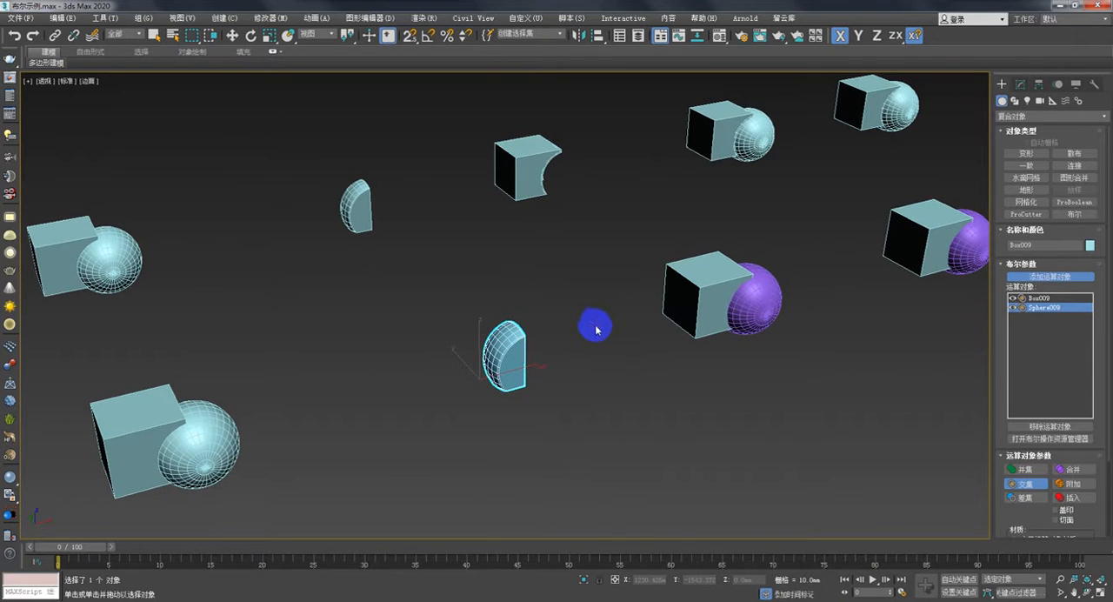
pyautogui.press('w')
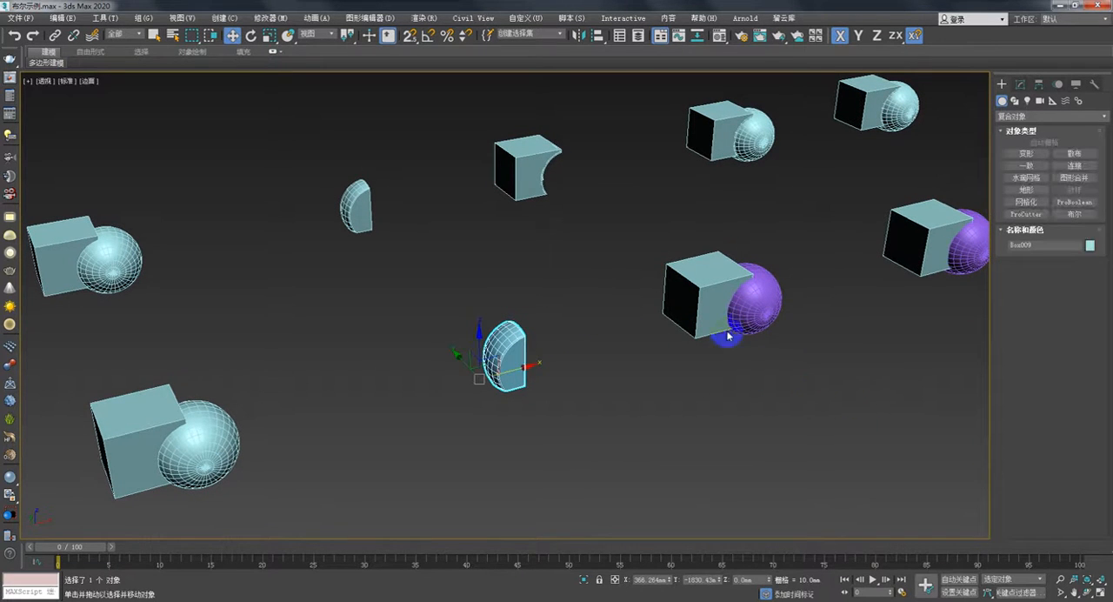
pyautogui.click(701, 280)
pyautogui.click(1075, 214)
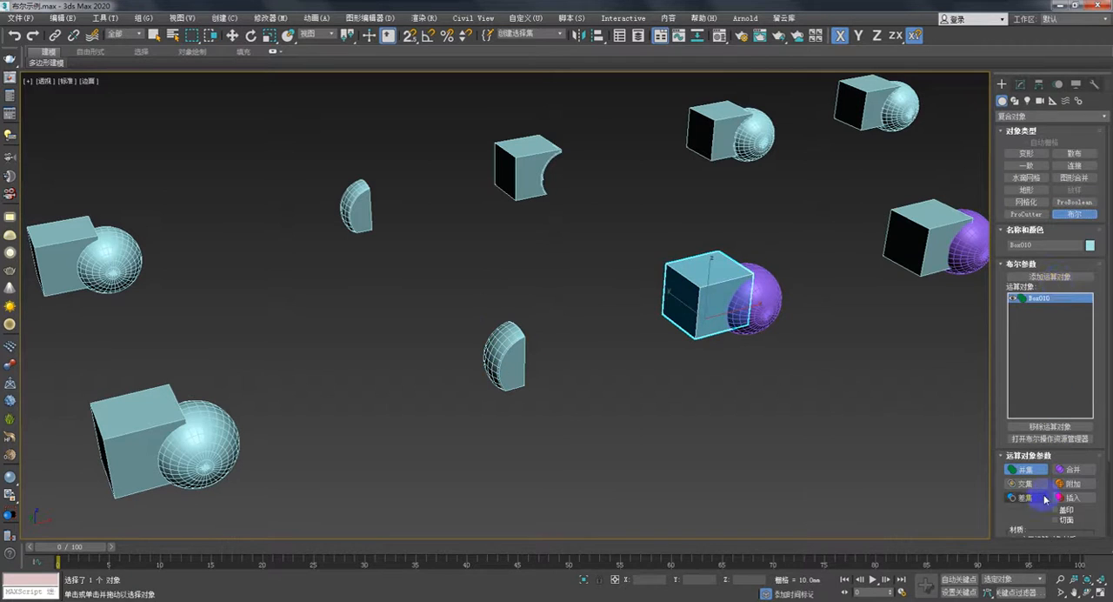
pyautogui.click(1034, 497)
pyautogui.click(1054, 276)
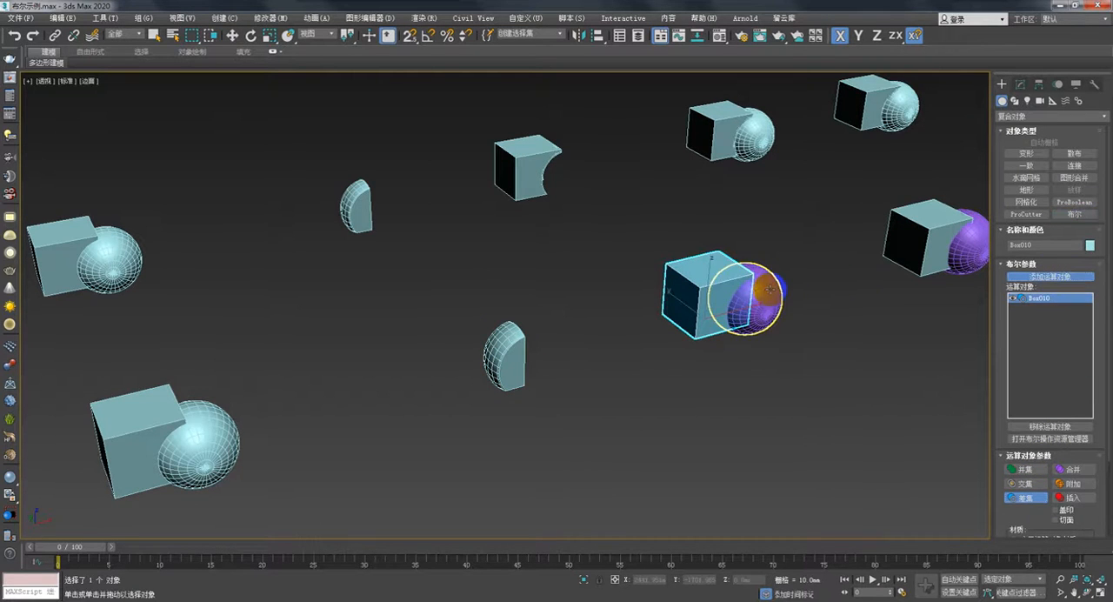
pyautogui.click(758, 298)
# - Examine the spherical cut in the third front-row box from closer and lower viewing angles
pyautogui.moveTo(837, 323)
pyautogui.mouseDown(button='middle')
pyautogui.moveTo(719, 337)
pyautogui.moveTo(698, 319)
pyautogui.moveTo(716, 322)
pyautogui.moveTo(604, 330)
pyautogui.moveTo(530, 298)
pyautogui.moveTo(626, 316)
pyautogui.moveTo(554, 350)
pyautogui.moveTo(589, 353)
pyautogui.moveTo(621, 377)
pyautogui.moveTo(698, 385)
pyautogui.moveTo(678, 371)
pyautogui.moveTo(695, 403)
pyautogui.mouseUp(button='middle')
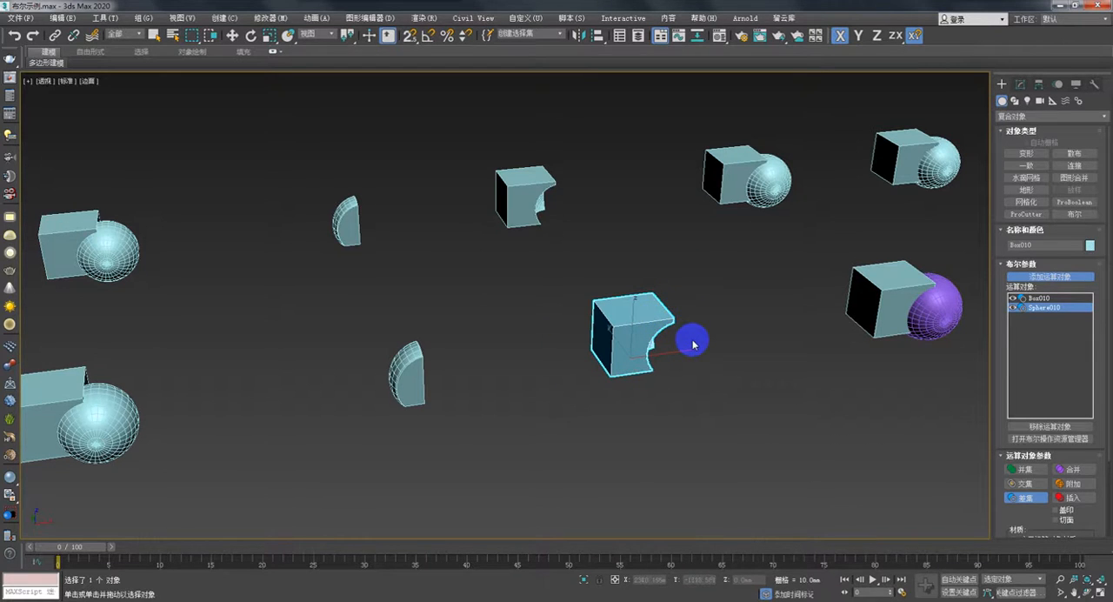
pyautogui.keyDown('alt'); pyautogui.moveTo(687, 341); pyautogui.dragTo(654, 336, button='middle'); pyautogui.keyUp('alt')
pyautogui.scroll(3, 710, 353)
pyautogui.click(540, 308)
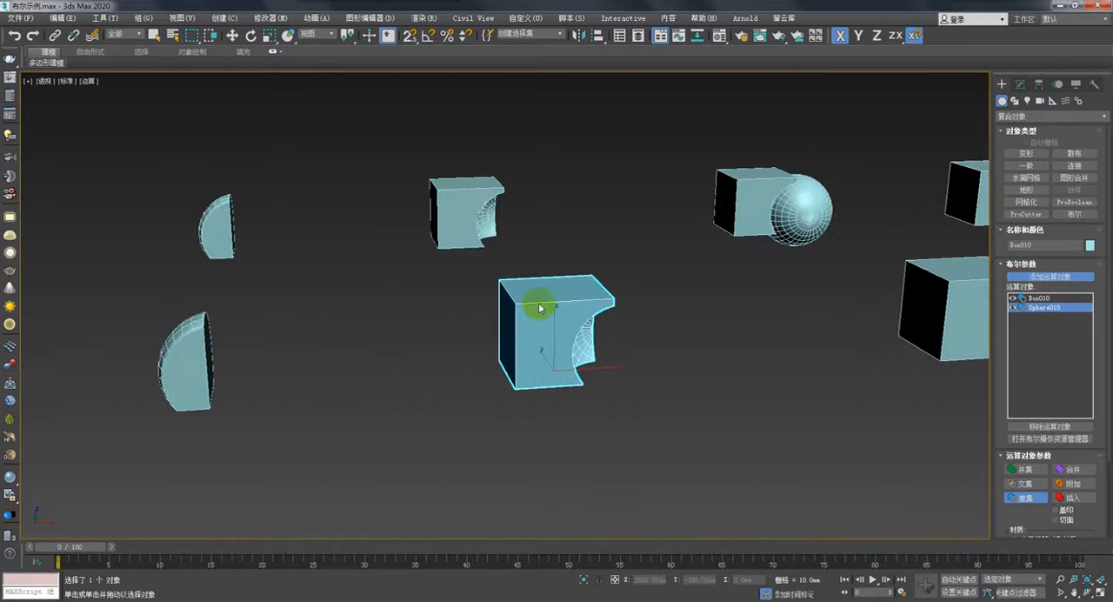
pyautogui.keyDown('alt'); pyautogui.moveTo(649, 338); pyautogui.dragTo(641, 298, button='middle'); pyautogui.keyUp('alt')
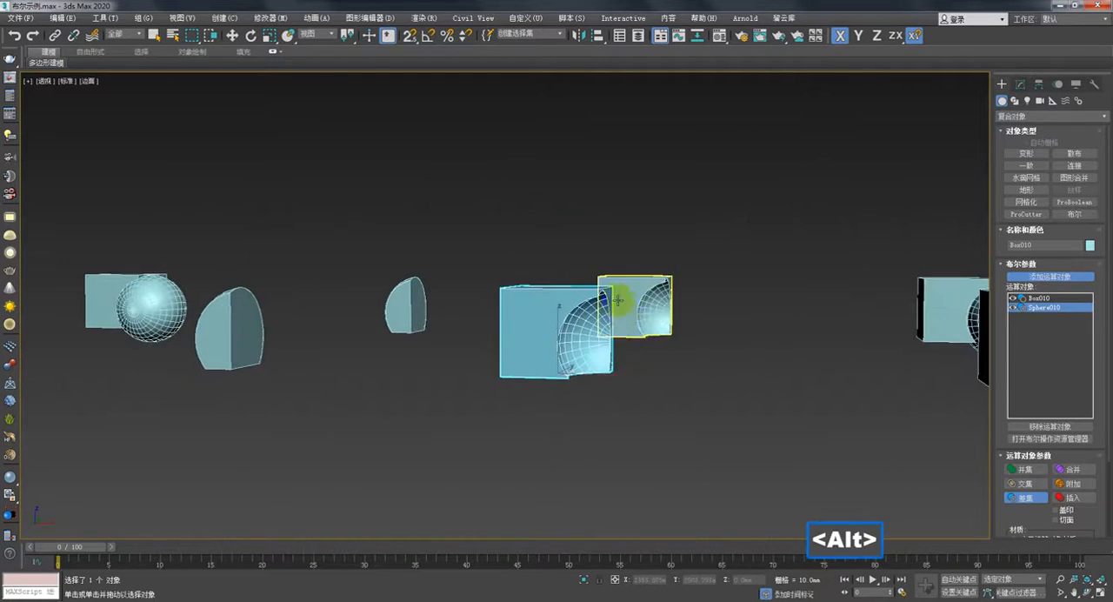
pyautogui.keyDown('alt'); pyautogui.moveTo(591, 333); pyautogui.dragTo(713, 342, button='middle'); pyautogui.keyUp('alt')
# - Combine the fourth front-row box with its overlapping purple sphere using the Boolean Merge operation
pyautogui.press('w')
pyautogui.click(765, 318)
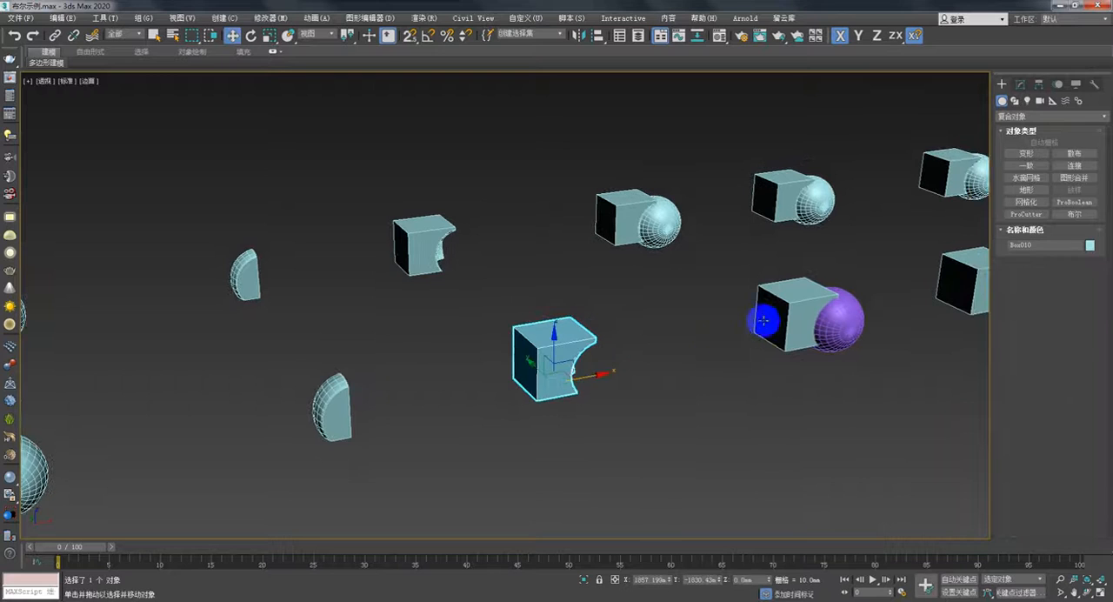
pyautogui.click(1078, 216)
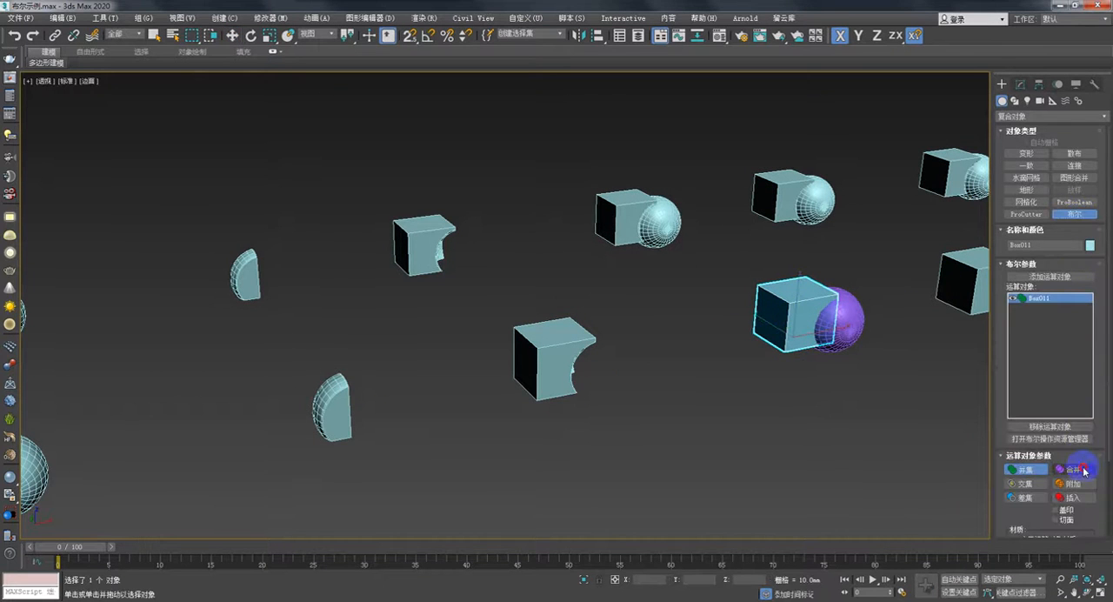
pyautogui.click(1084, 471)
pyautogui.moveTo(869, 363); pyautogui.dragTo(782, 376, button='middle')
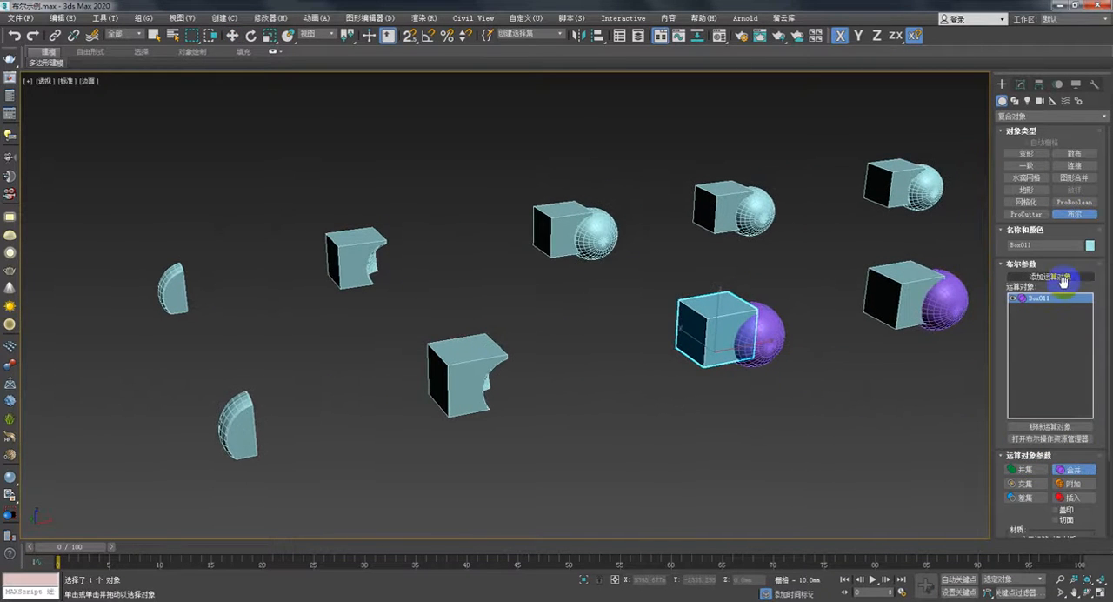
pyautogui.click(1062, 279)
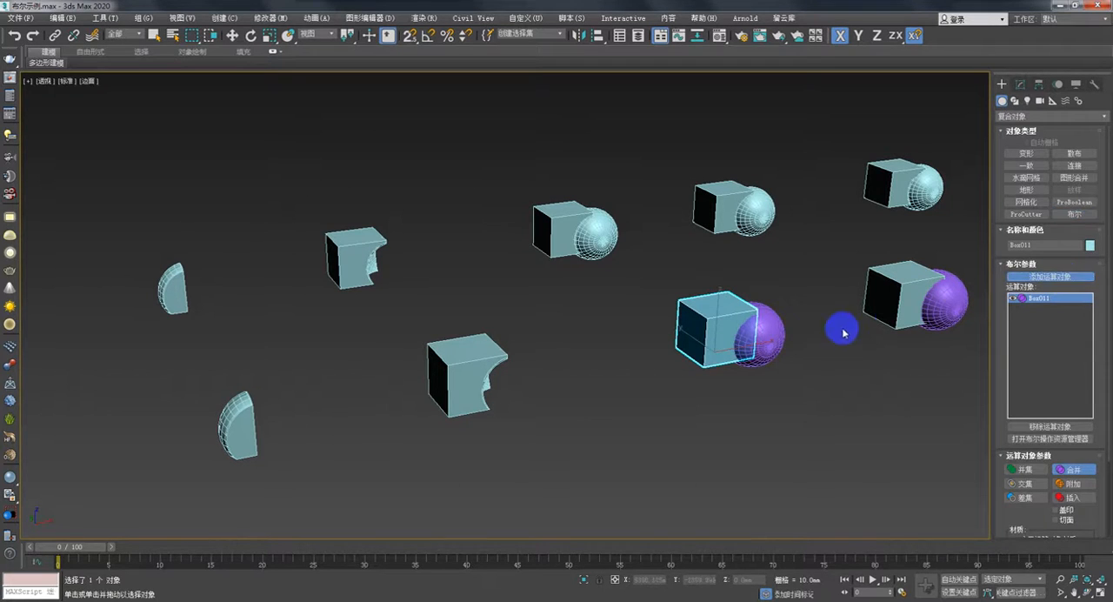
pyautogui.click(752, 335)
# - Add an Edit Poly modifier to the merged box and sphere in the front row
pyautogui.moveTo(820, 329); pyautogui.dragTo(478, 340, button='middle')
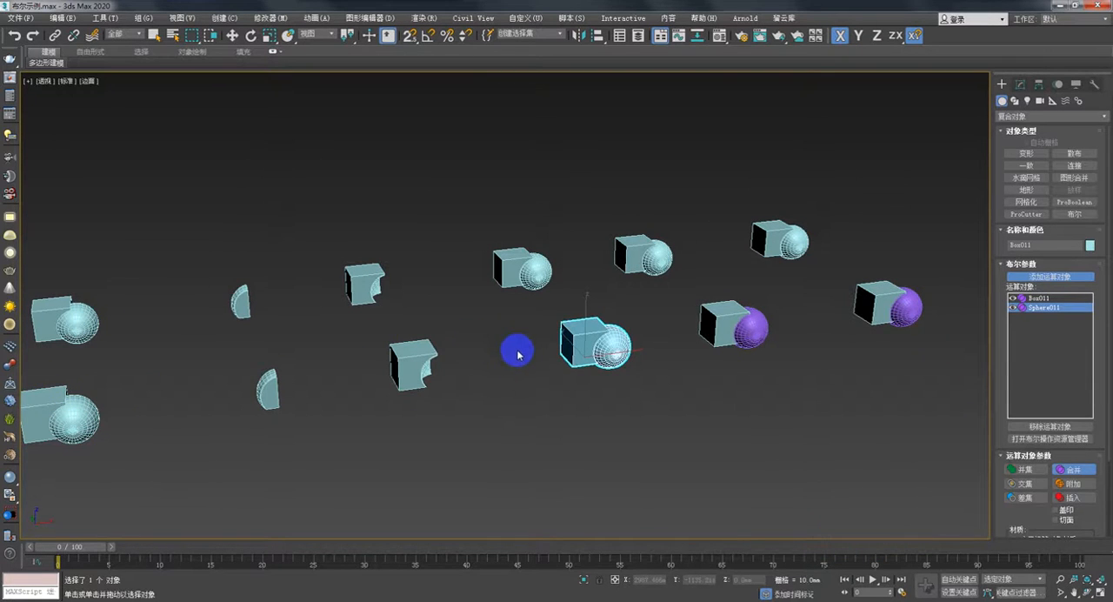
pyautogui.moveTo(518, 353); pyautogui.dragTo(422, 383, button='middle')
pyautogui.scroll(2, 489, 374)
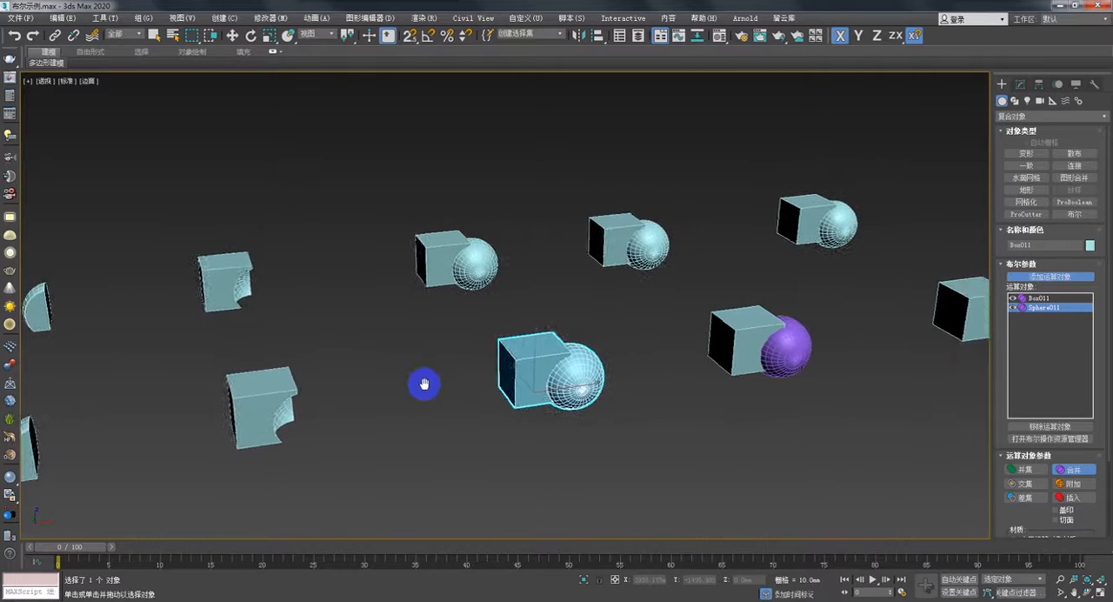
pyautogui.scroll(3, 423, 383)
pyautogui.press('w')
pyautogui.click(1020, 84)
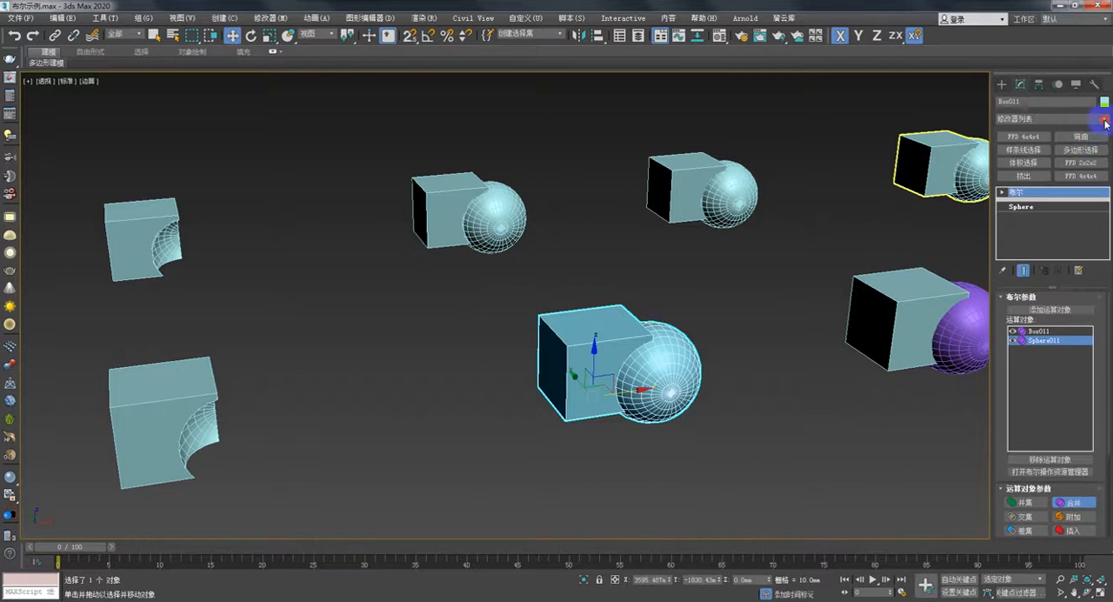
pyautogui.click(1103, 120)
pyautogui.scroll(-10, 1054, 487)
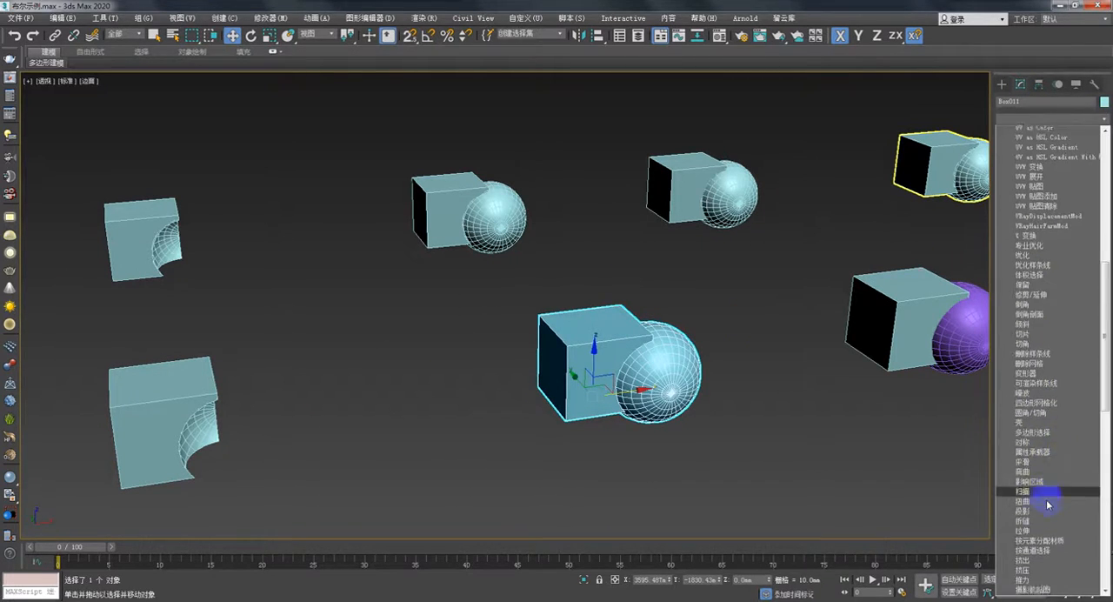
pyautogui.scroll(-5, 1049, 501)
pyautogui.scroll(-7, 1052, 493)
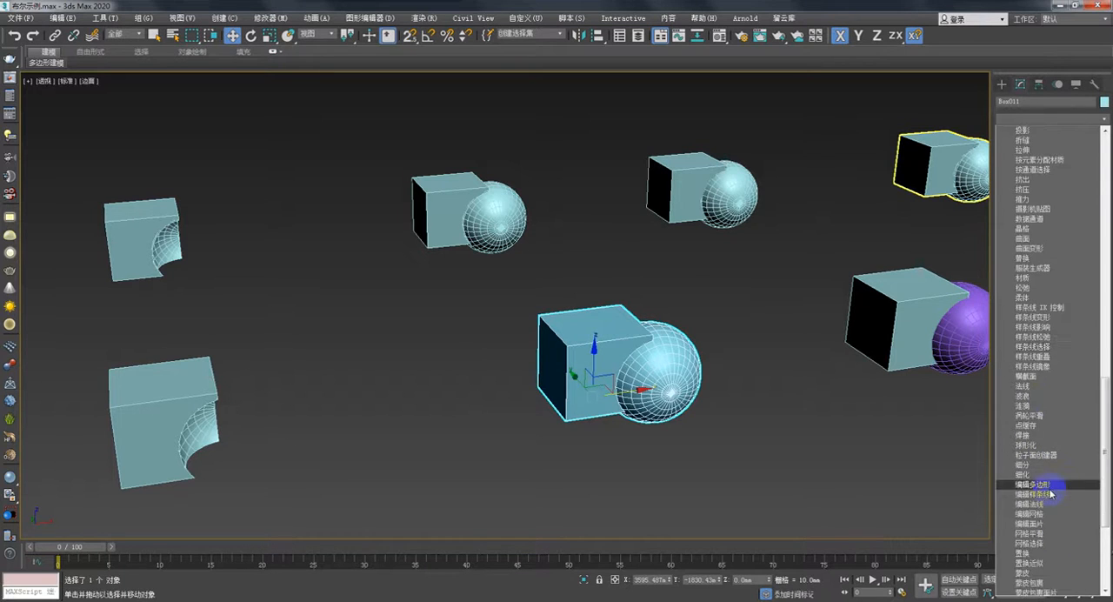
pyautogui.scroll(-1, 1050, 493)
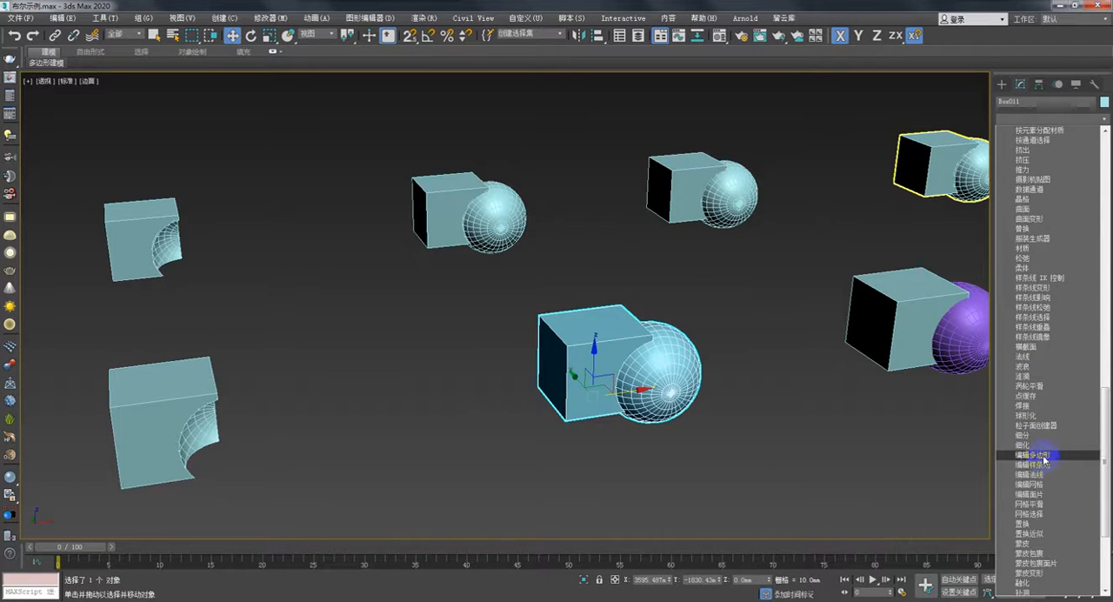
pyautogui.click(1042, 455)
# - At the Edit Poly element level, separate the outer box-and-sphere element of the fourth front-row object from the overlap piece along X
pyautogui.moveTo(750, 390); pyautogui.dragTo(655, 375, button='middle')
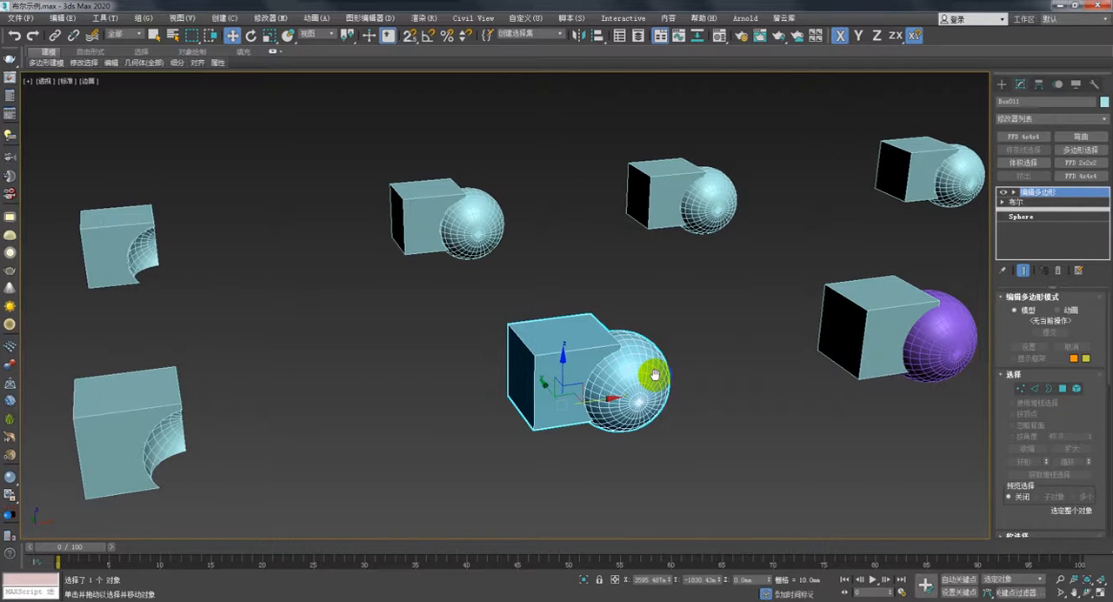
pyautogui.click(1014, 193)
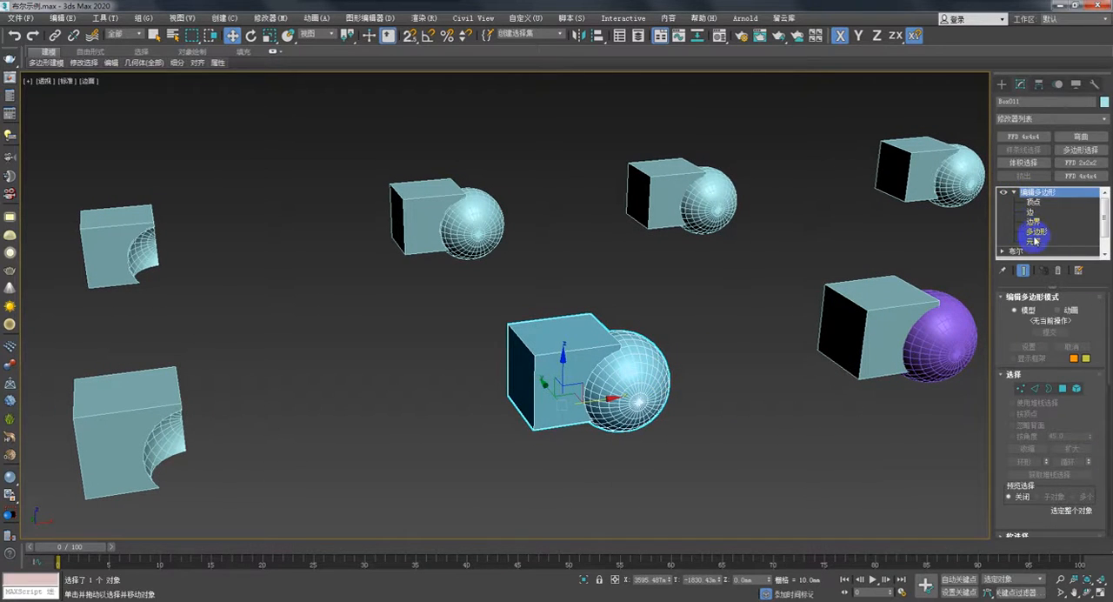
pyautogui.click(1033, 241)
pyautogui.click(645, 356)
pyautogui.moveTo(645, 357); pyautogui.dragTo(600, 389, button='middle')
pyautogui.moveTo(600, 393); pyautogui.dragTo(743, 370)
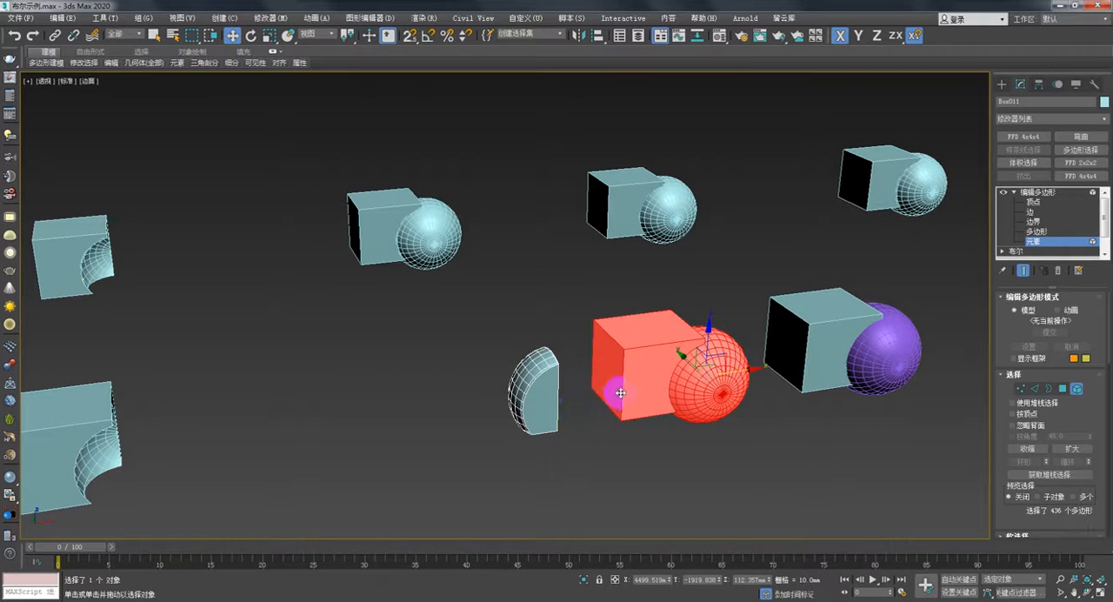
pyautogui.keyDown('alt'); pyautogui.moveTo(609, 385); pyautogui.dragTo(653, 415, button='middle'); pyautogui.keyUp('alt')
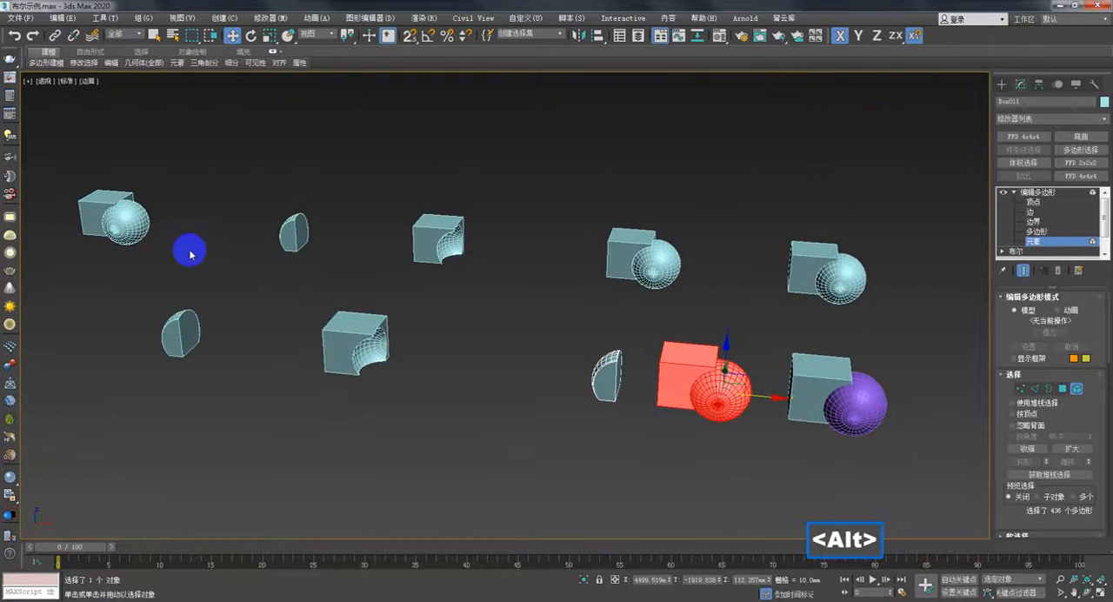
pyautogui.keyDown('alt'); pyautogui.moveTo(527, 351); pyautogui.dragTo(618, 325, button='middle'); pyautogui.keyUp('alt')
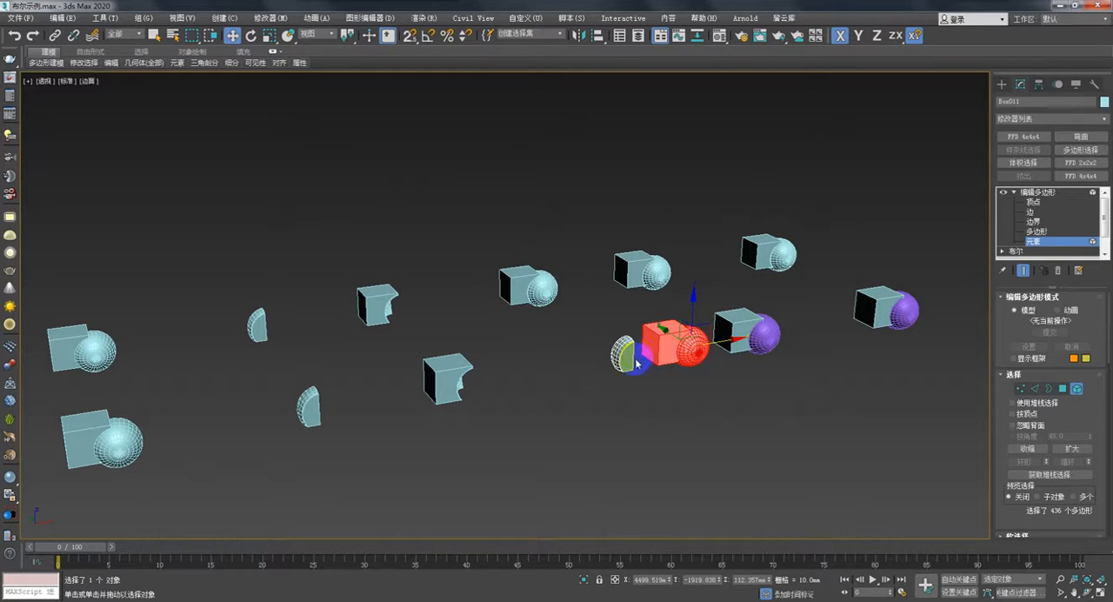
pyautogui.keyDown('alt'); pyautogui.moveTo(630, 358); pyautogui.dragTo(609, 368, button='middle'); pyautogui.keyUp('alt')
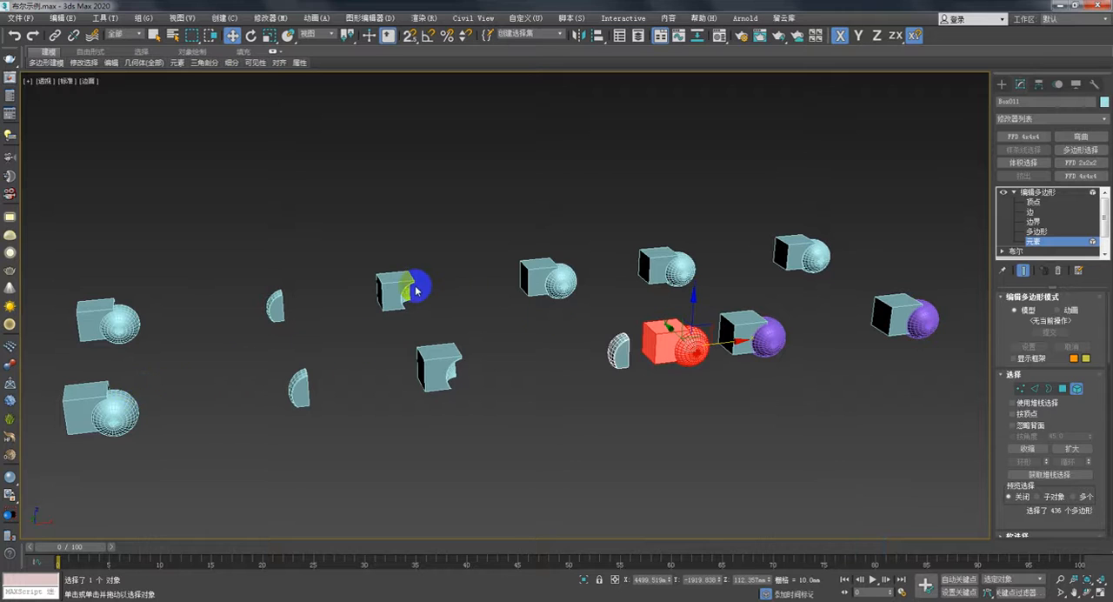
pyautogui.keyDown('alt'); pyautogui.moveTo(365, 397); pyautogui.dragTo(375, 400, button='middle'); pyautogui.keyUp('alt')
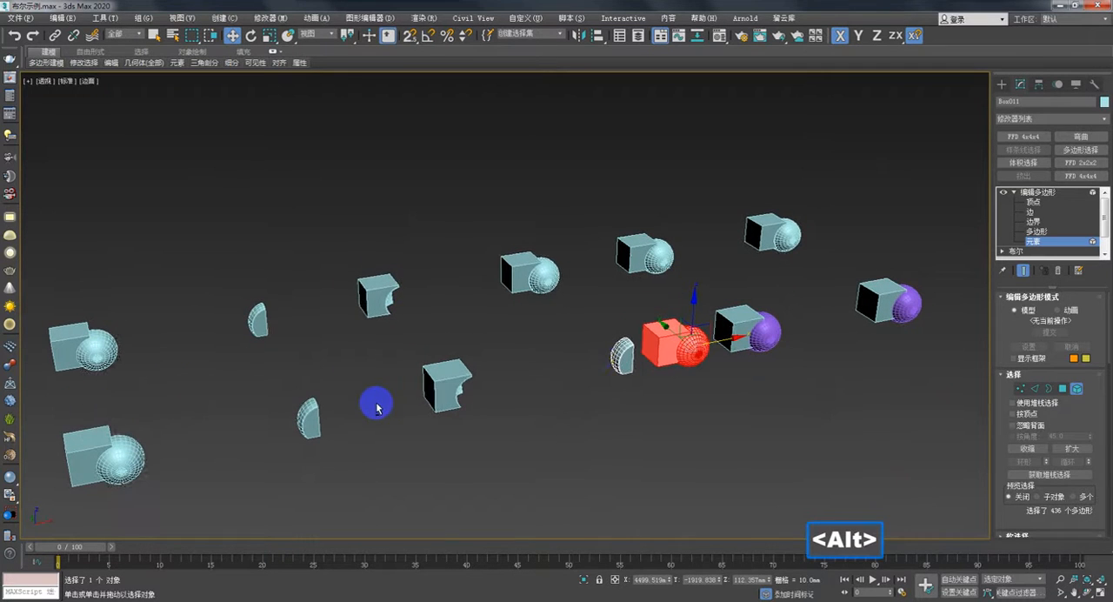
# - Undo a trial shift of the separated element and delete the Edit Poly modifier from the merged box and sphere
pyautogui.moveTo(710, 344); pyautogui.dragTo(696, 344)
pyautogui.press('ctrl')
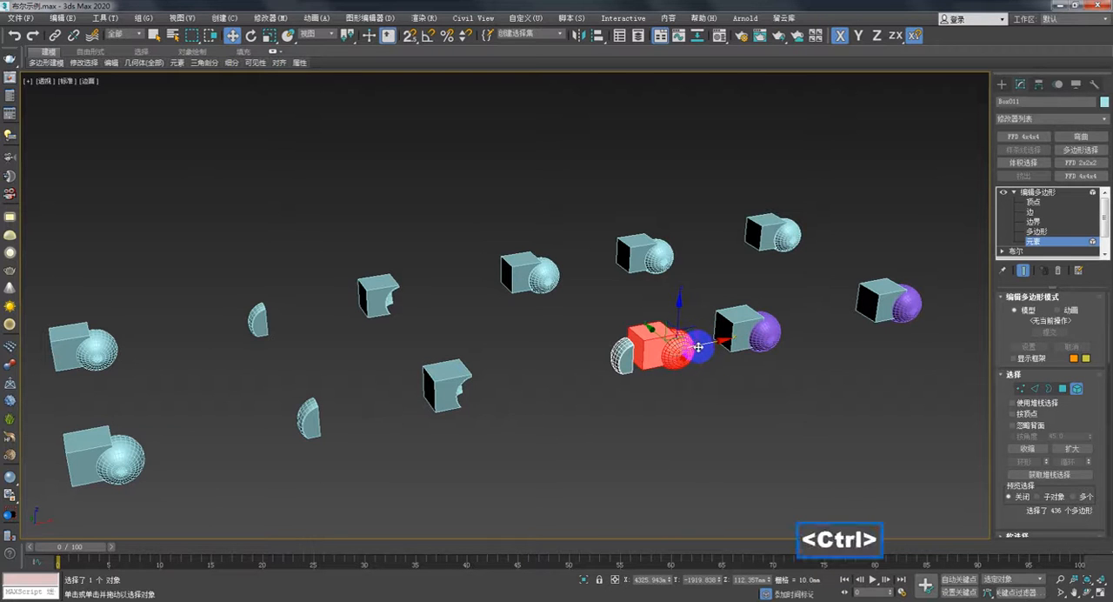
pyautogui.hotkey('ctrl', 'z')
pyautogui.rightClick(1056, 193)
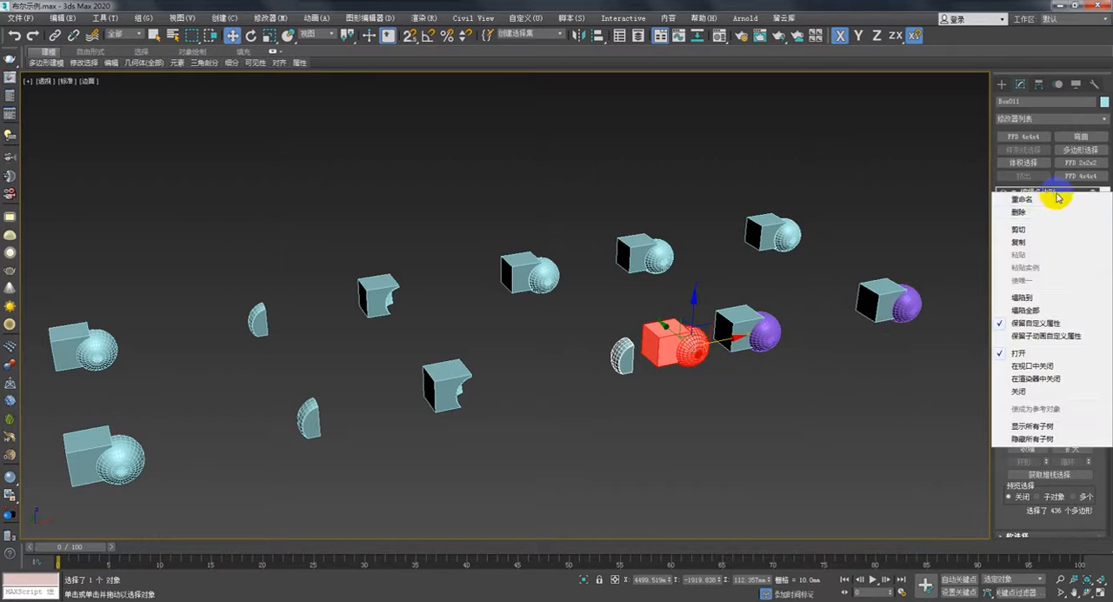
pyautogui.click(1056, 213)
# - Combine the fifth front-row box with its overlapping purple sphere using the Boolean Attach operation
pyautogui.moveTo(874, 316); pyautogui.dragTo(735, 348, button='middle')
pyautogui.scroll(3, 738, 340)
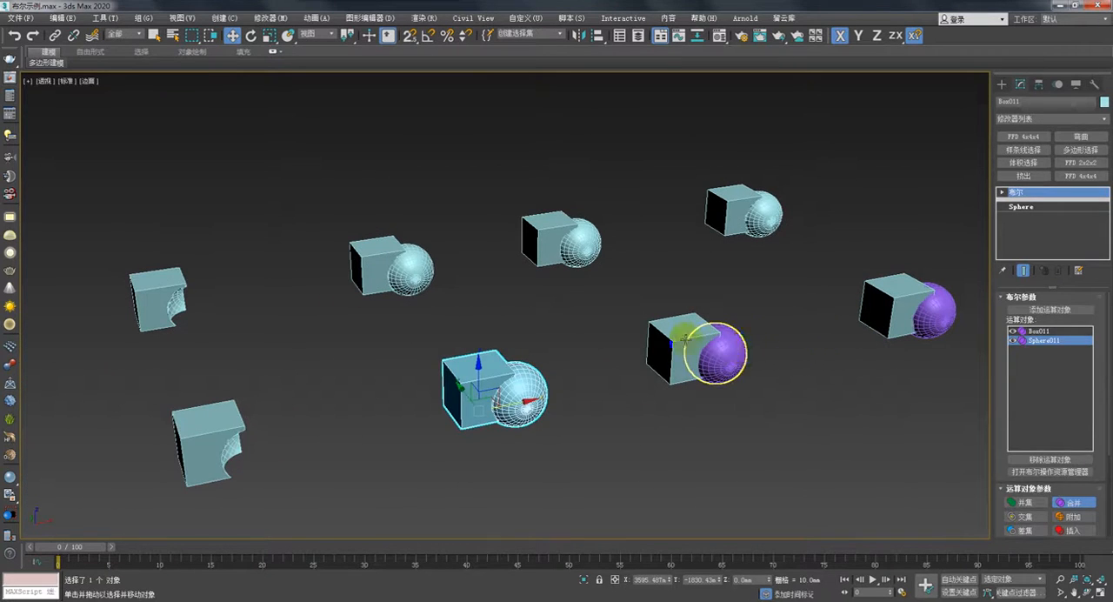
pyautogui.click(686, 339)
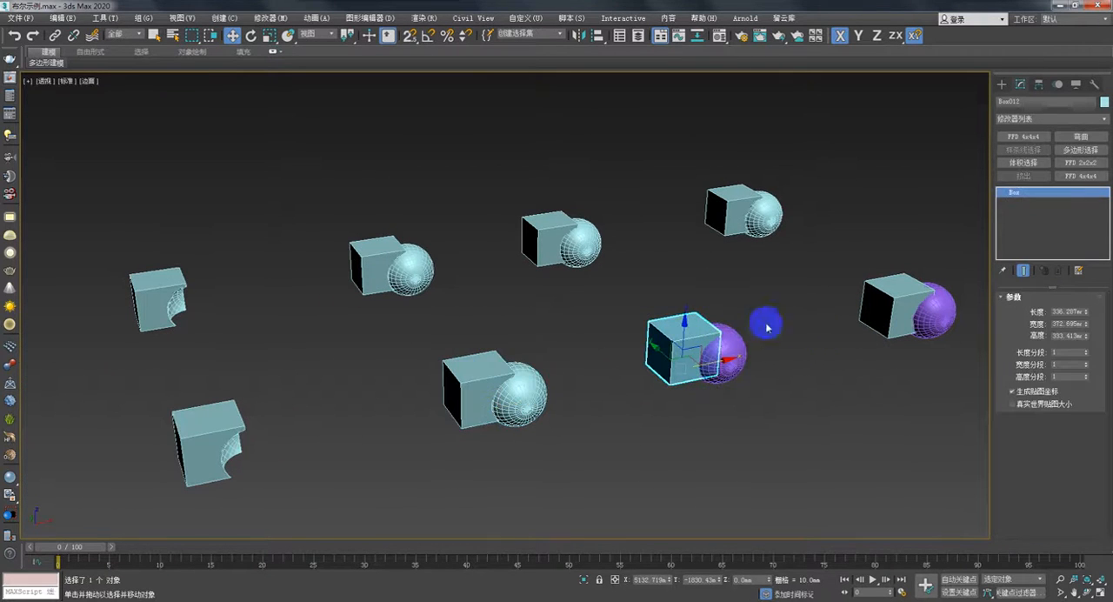
pyautogui.click(1001, 84)
pyautogui.click(1075, 214)
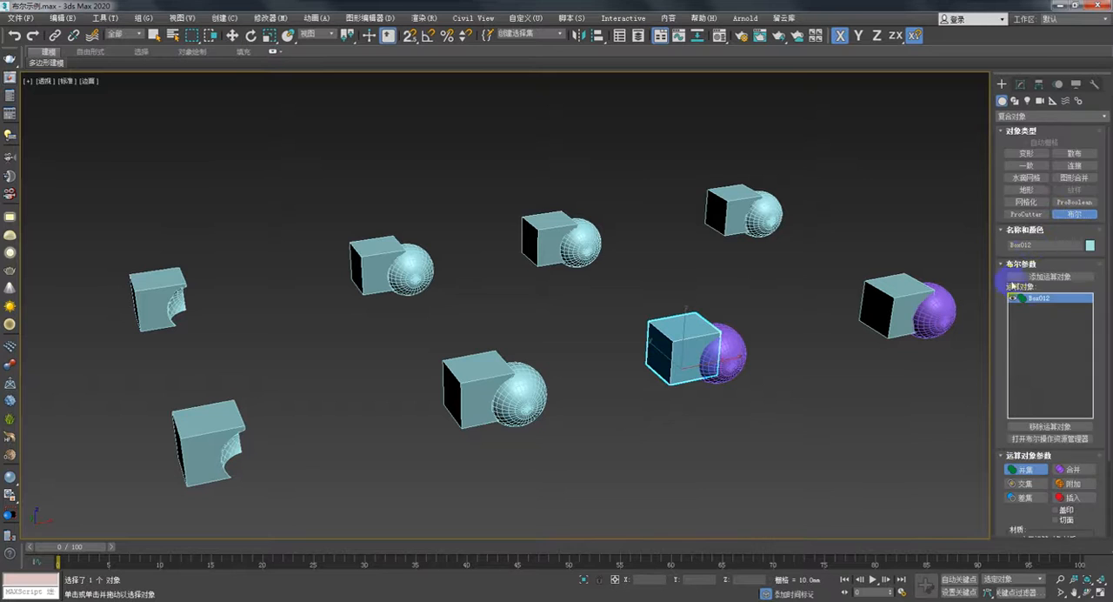
pyautogui.click(1074, 483)
pyautogui.click(1055, 276)
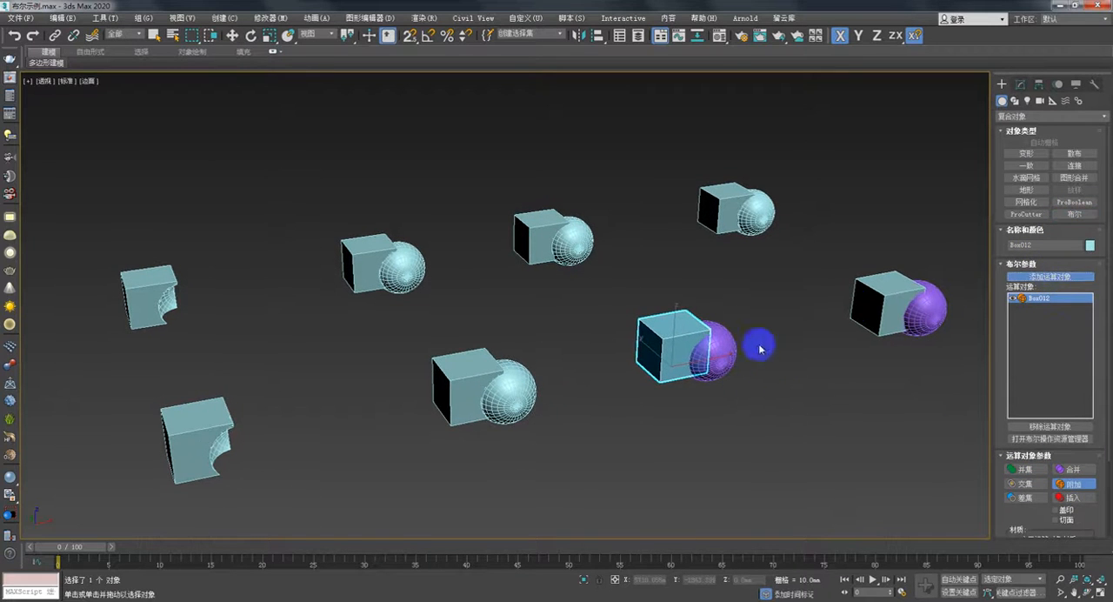
pyautogui.click(711, 349)
# - Add an Edit Poly modifier to the attached box and sphere in the front row
pyautogui.keyDown('alt'); pyautogui.moveTo(762, 372); pyautogui.dragTo(600, 391, button='middle'); pyautogui.keyUp('alt')
pyautogui.click(1022, 87)
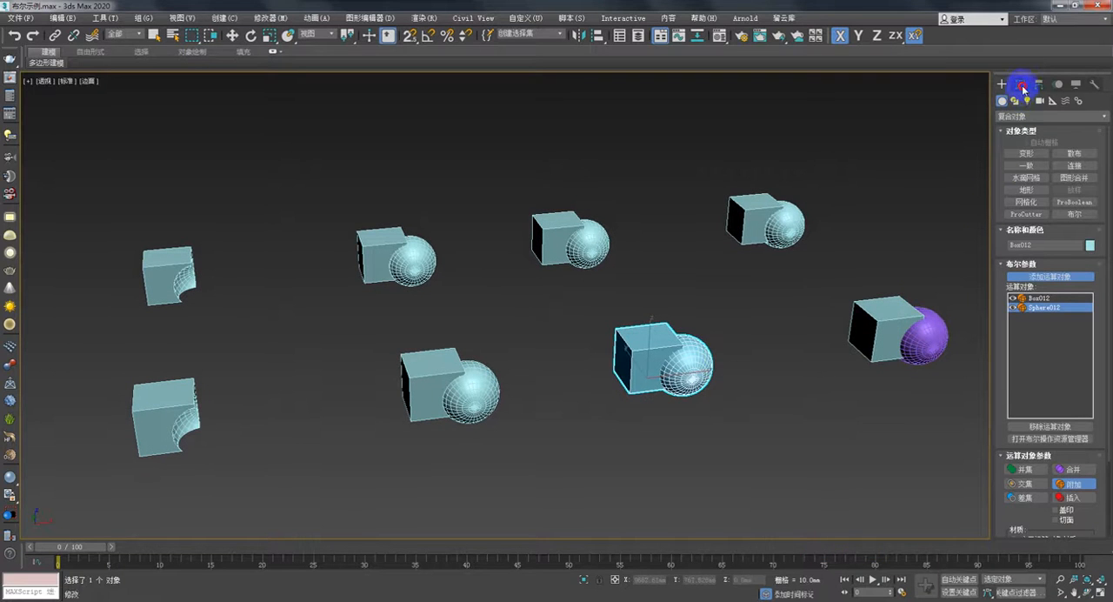
pyautogui.press('w')
pyautogui.click(1105, 121)
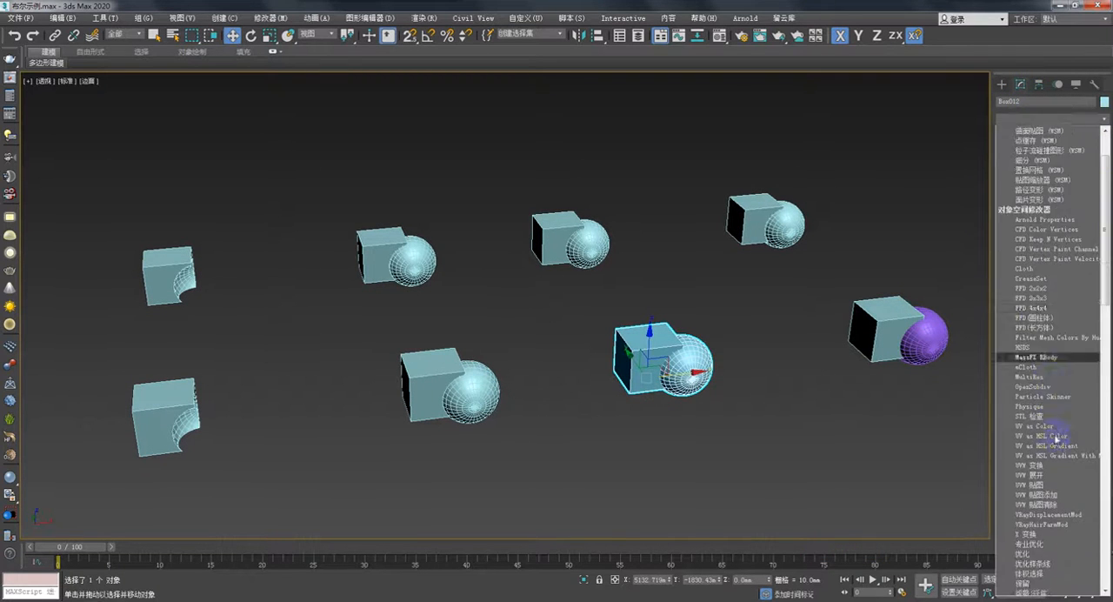
pyautogui.scroll(-10, 1055, 509)
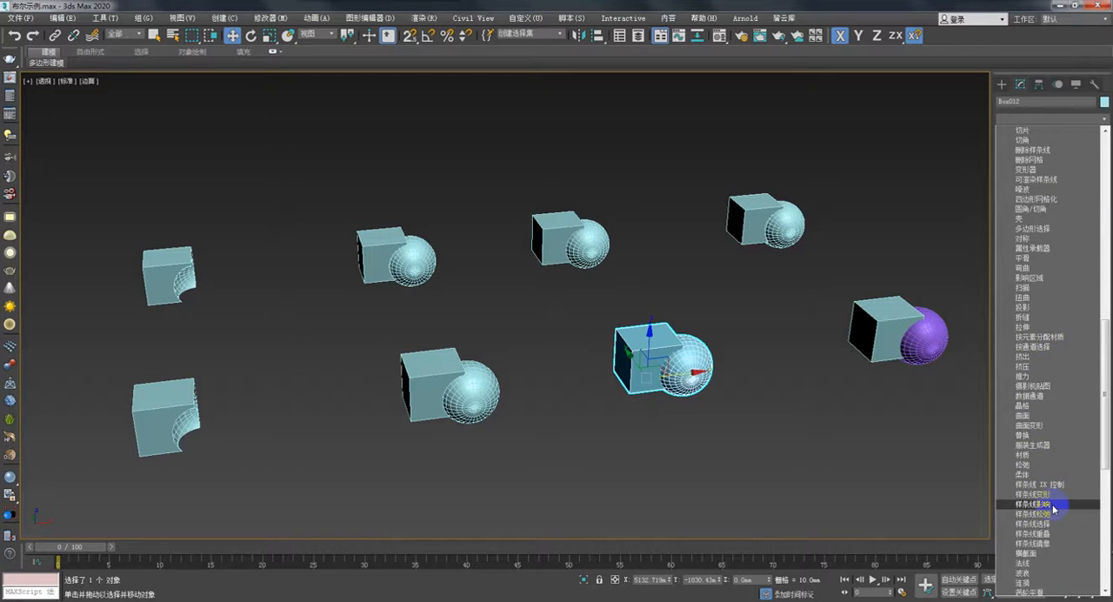
pyautogui.scroll(-8, 1054, 509)
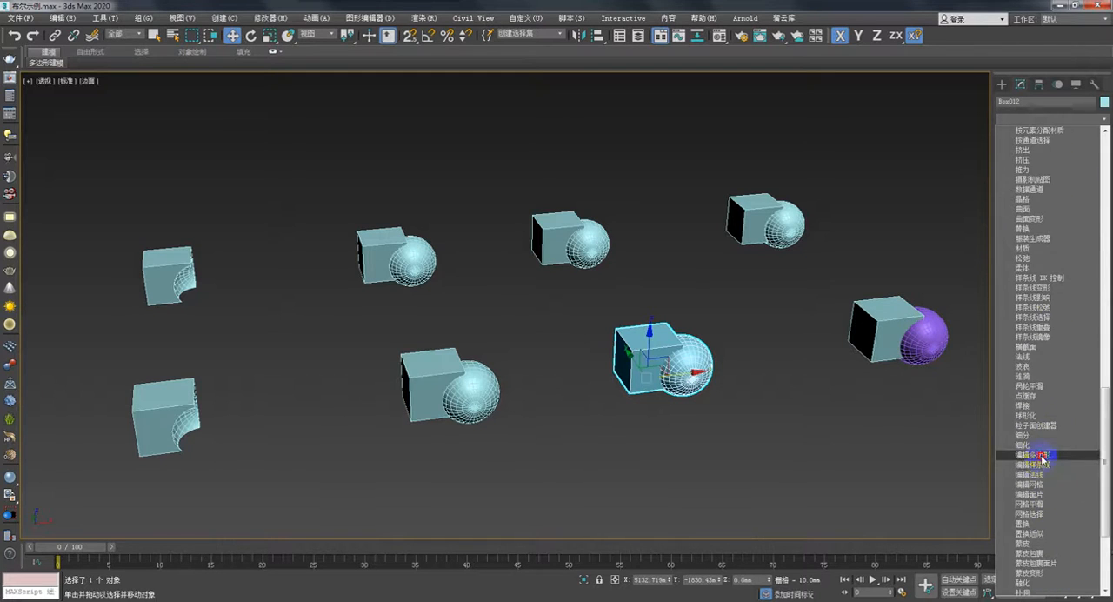
pyautogui.click(1044, 455)
# - At the element level, move the attached sphere and box apart in opposite directions along X
pyautogui.click(1019, 388)
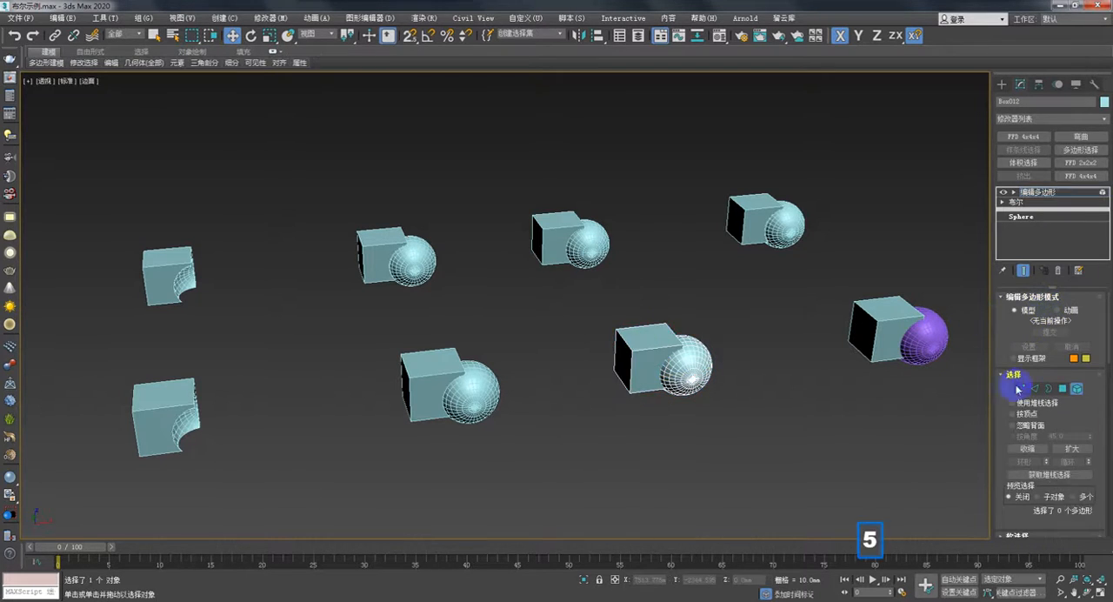
pyautogui.click(693, 358)
pyautogui.moveTo(713, 355); pyautogui.dragTo(822, 348)
pyautogui.click(674, 357)
pyautogui.moveTo(690, 355); pyautogui.dragTo(643, 363)
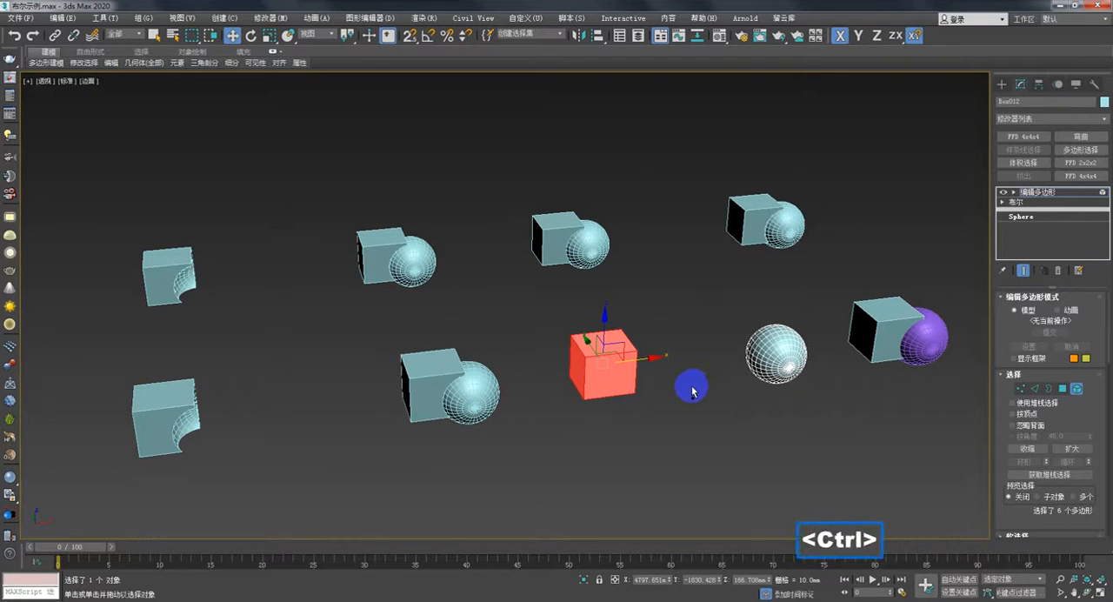
# - Undo the trial moves of the attached box and sphere elements
pyautogui.hotkey('ctrl', 'z')
pyautogui.moveTo(693, 391); pyautogui.dragTo(757, 353)
pyautogui.hotkey('ctrl', 'z')
pyautogui.hotkey('ctrl', 'z')
pyautogui.hotkey('ctrl', 'z')
pyautogui.keyDown('alt'); pyautogui.moveTo(718, 381); pyautogui.dragTo(665, 385, button='middle'); pyautogui.keyUp('alt')
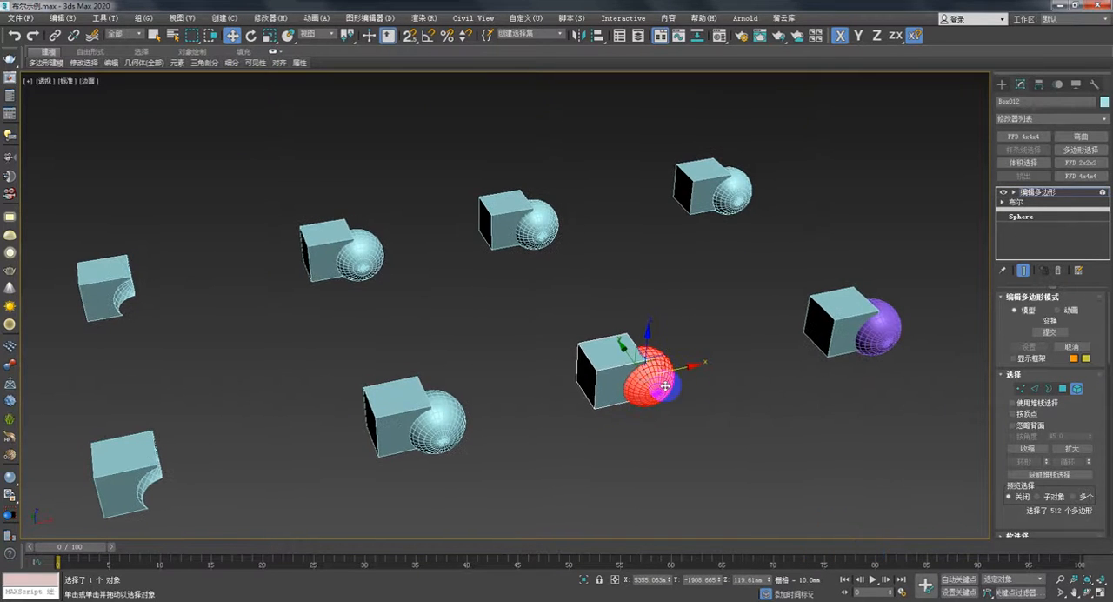
# - Combine the sixth front-row box with its overlapping purple sphere using the Boolean Insert operation
pyautogui.click(1004, 85)
pyautogui.moveTo(850, 302); pyautogui.dragTo(748, 315, button='middle')
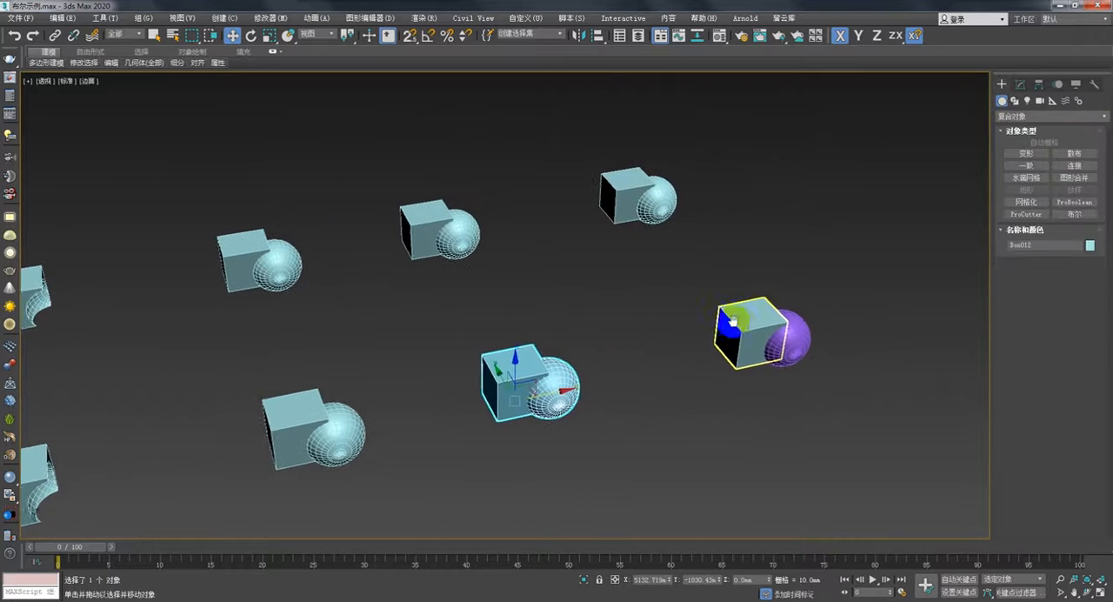
pyautogui.click(736, 320)
pyautogui.click(1079, 216)
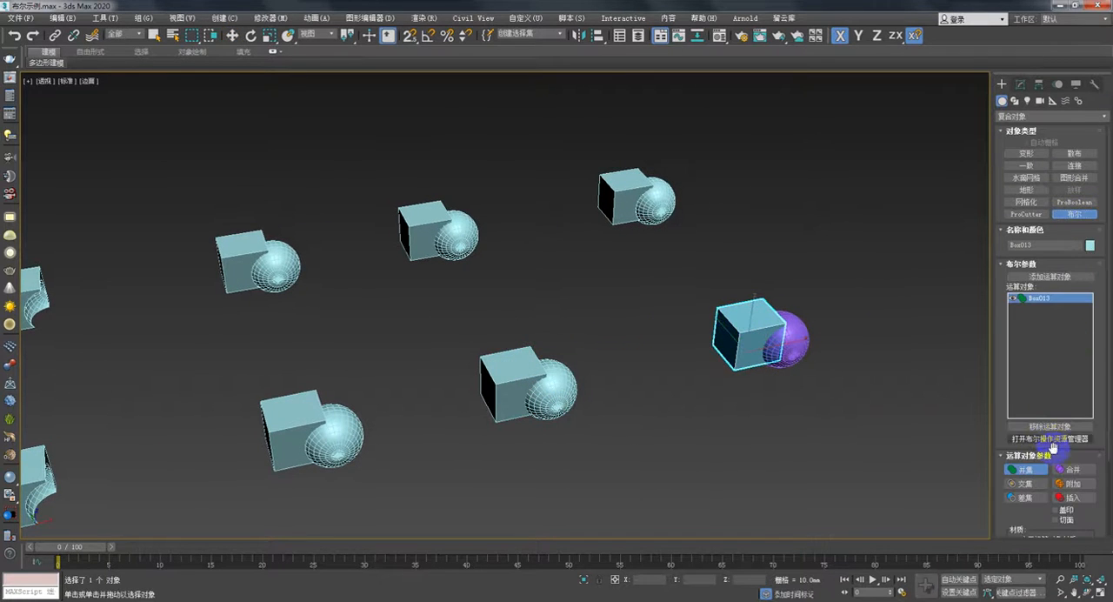
pyautogui.click(1050, 277)
pyautogui.click(787, 337)
# - Add an Edit Poly modifier to the box and sphere combined with Insert at the end of the front row
pyautogui.keyDown('alt'); pyautogui.moveTo(833, 361); pyautogui.dragTo(781, 347, button='middle'); pyautogui.keyUp('alt')
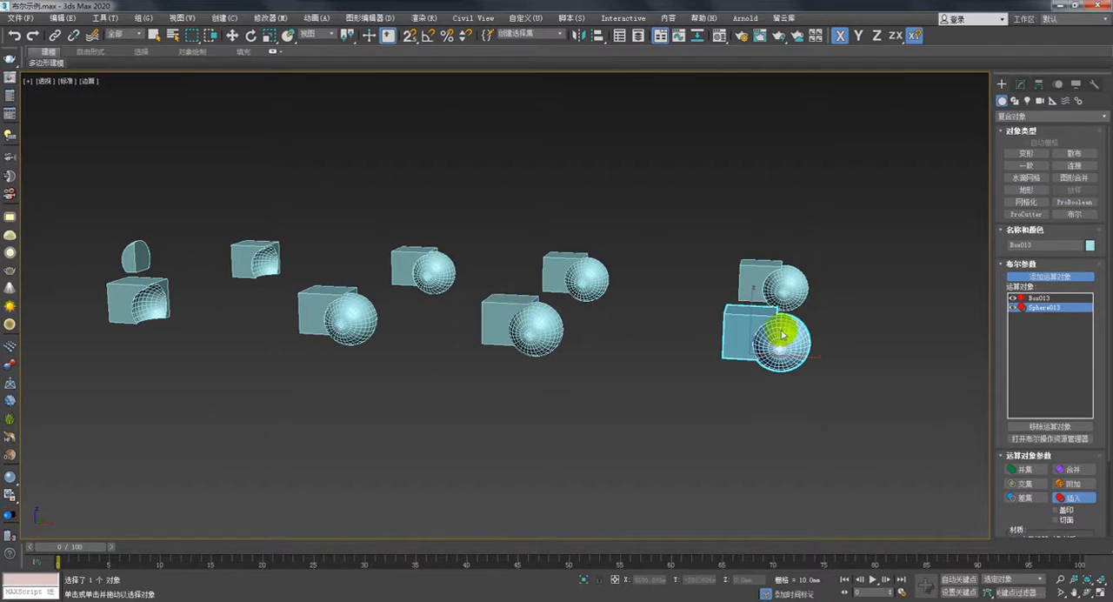
pyautogui.keyDown('alt'); pyautogui.moveTo(625, 277); pyautogui.dragTo(639, 321, button='middle'); pyautogui.keyUp('alt')
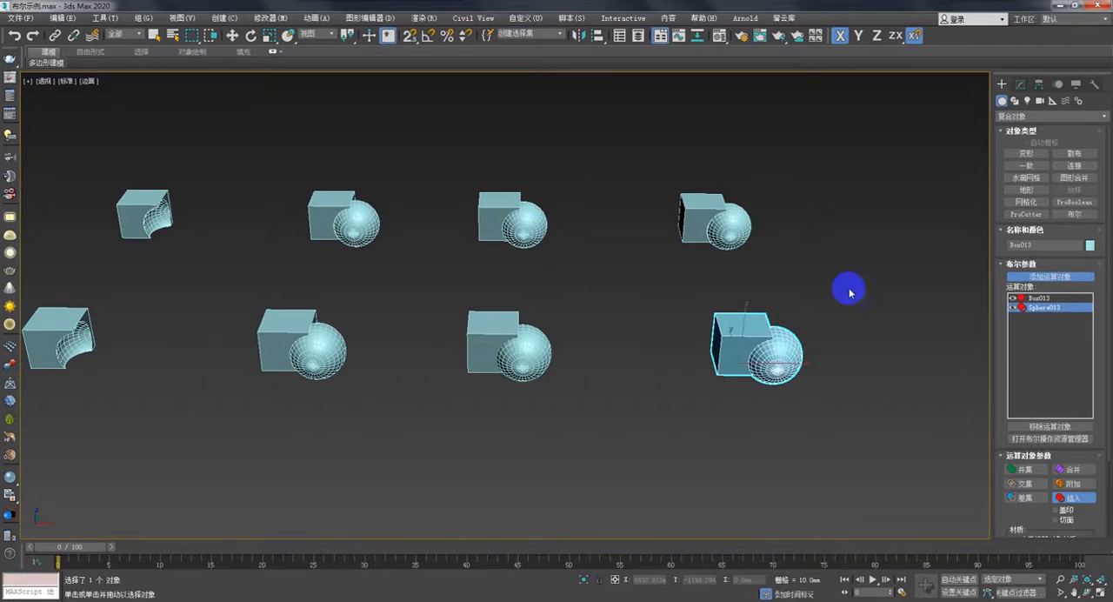
pyautogui.click(1021, 84)
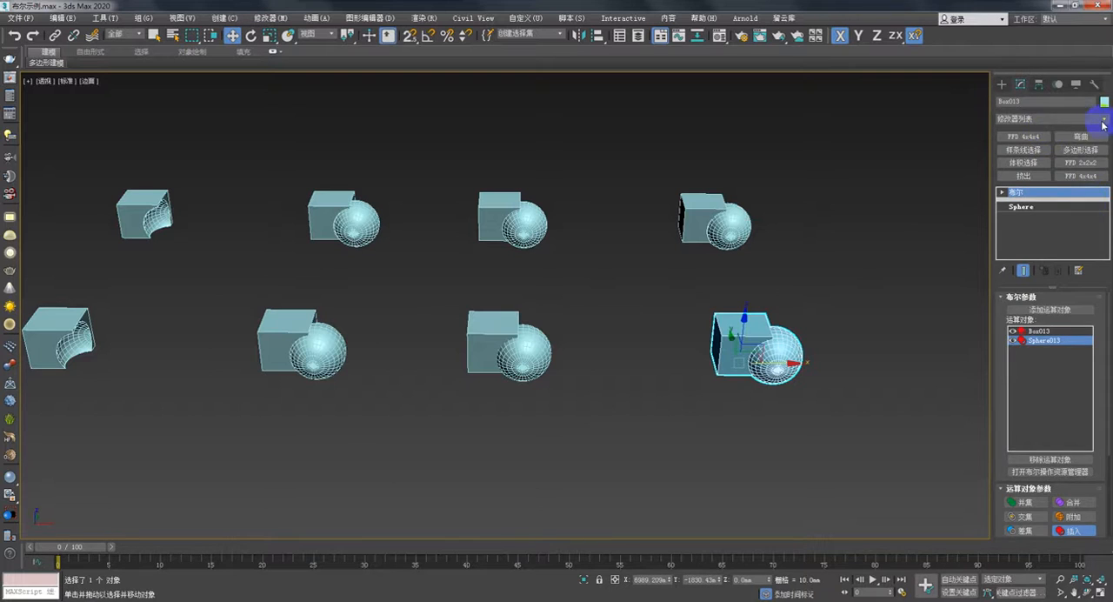
pyautogui.click(1061, 118)
pyautogui.scroll(-15, 1061, 479)
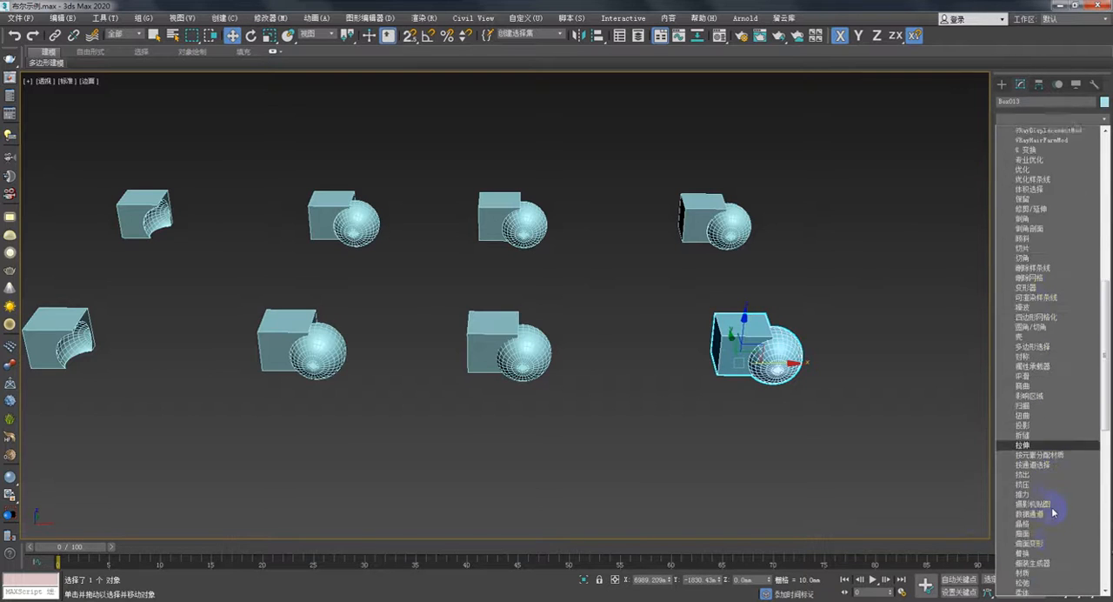
pyautogui.scroll(-7, 1053, 511)
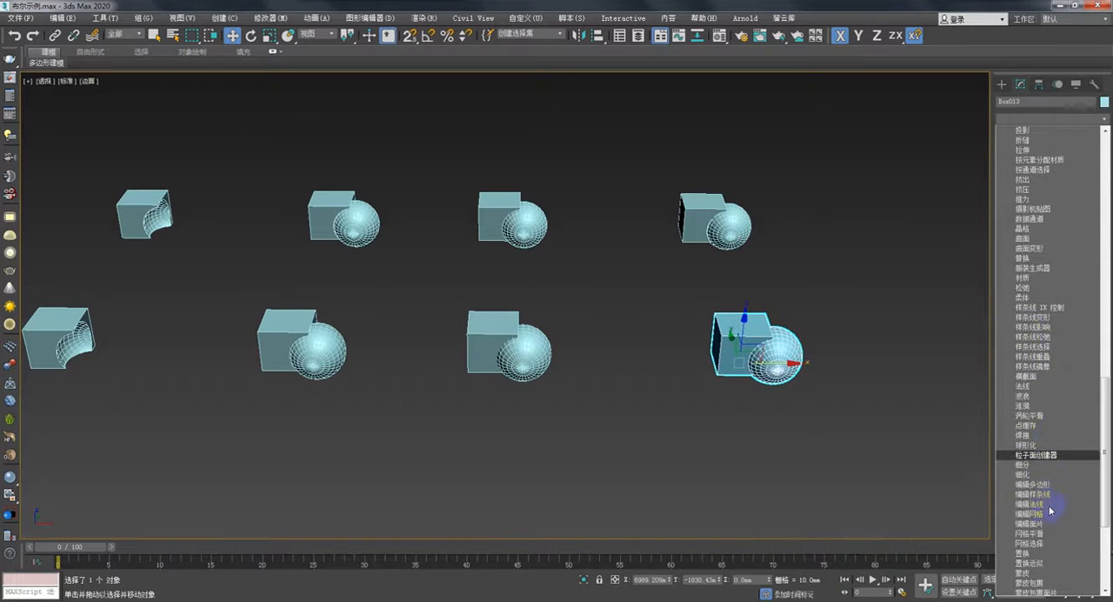
pyautogui.click(1055, 491)
# - At the element level, move the inserted sphere along X clear of the last front-row box
pyautogui.keyDown('alt'); pyautogui.moveTo(827, 391); pyautogui.dragTo(883, 357, button='middle'); pyautogui.keyUp('alt')
pyautogui.press('5')
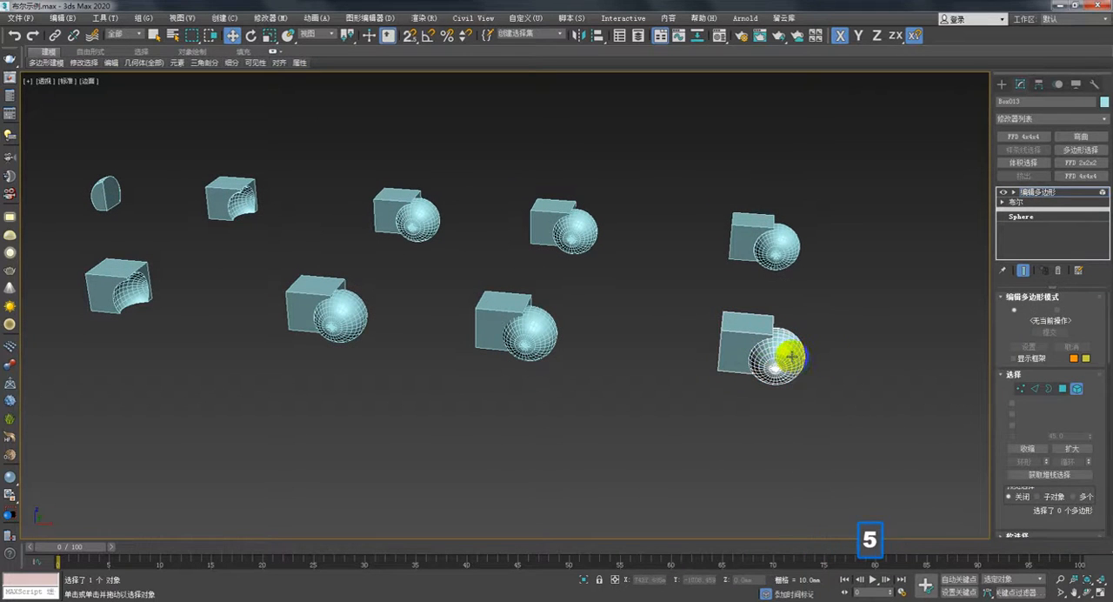
pyautogui.click(799, 357)
pyautogui.moveTo(798, 357); pyautogui.dragTo(848, 365)
pyautogui.keyDown('alt'); pyautogui.moveTo(671, 360); pyautogui.dragTo(720, 378, button='middle'); pyautogui.keyUp('alt')
pyautogui.scroll(3, 707, 374)
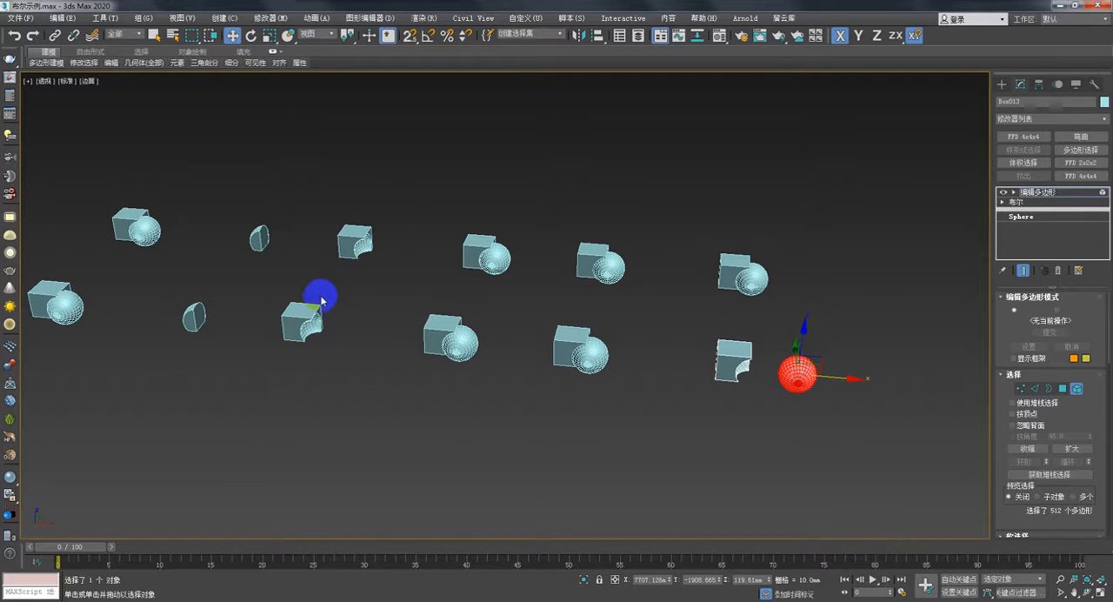
# - Try moving the separated sphere element back toward the cut box, and undo that move
pyautogui.moveTo(354, 323); pyautogui.dragTo(357, 322, button='middle')
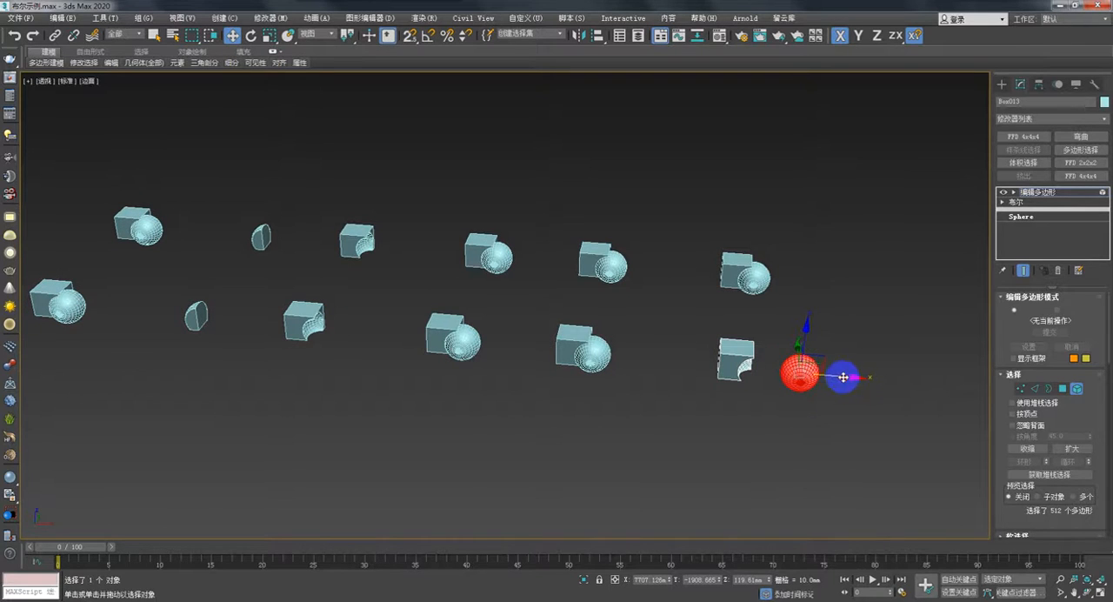
pyautogui.moveTo(843, 377); pyautogui.dragTo(812, 380)
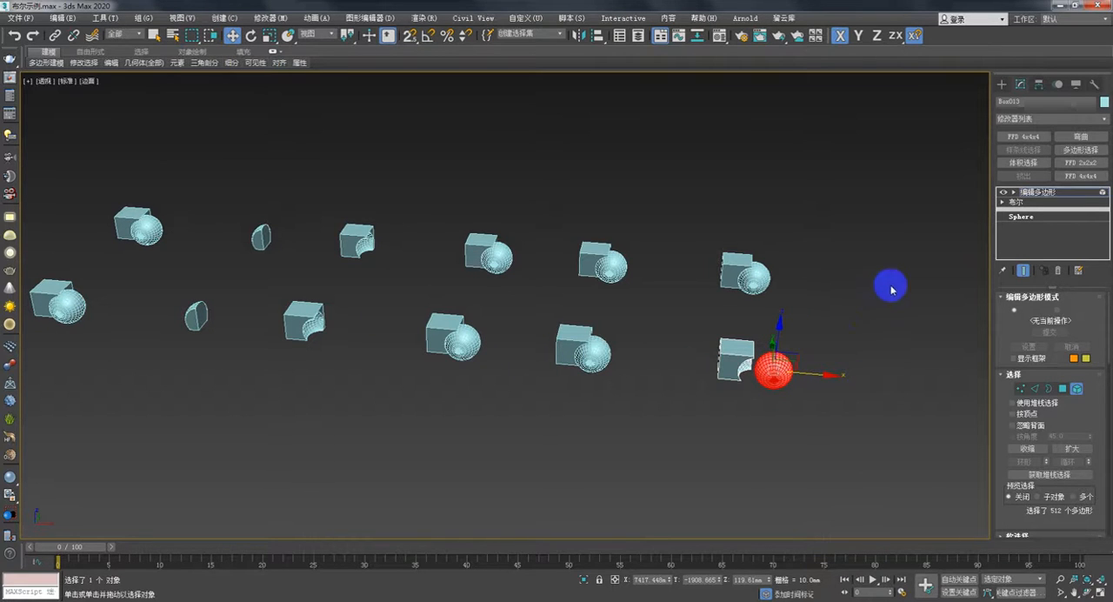
pyautogui.hotkey('ctrl', 'z')
pyautogui.hotkey('ctrl', 'z')
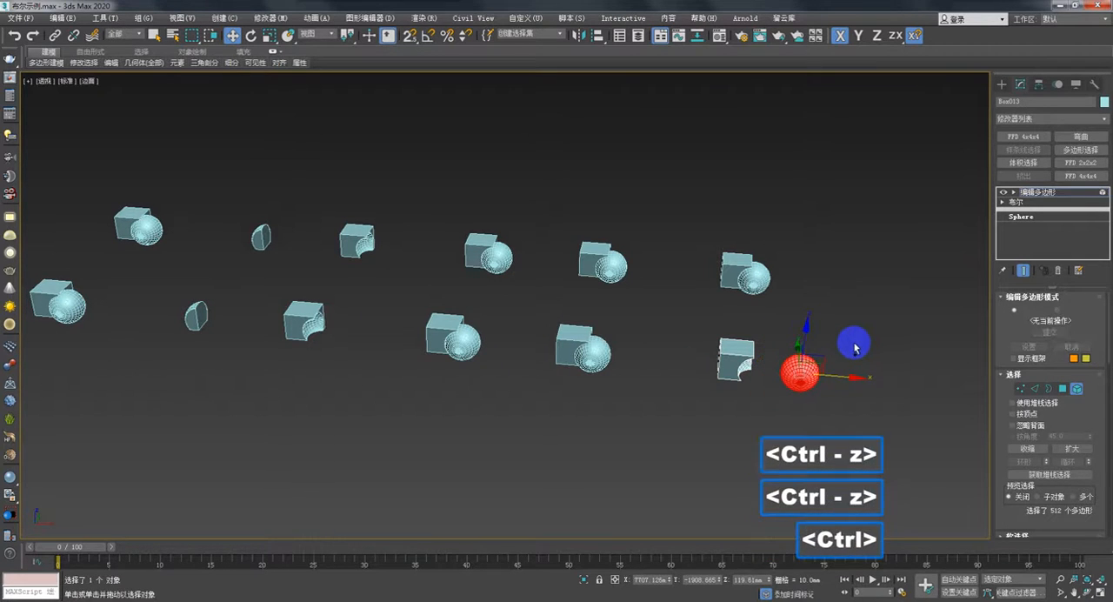
# - Undo the Edit Poly modifier and the Boolean Insert on the last front-row box and sphere
pyautogui.click(1003, 84)
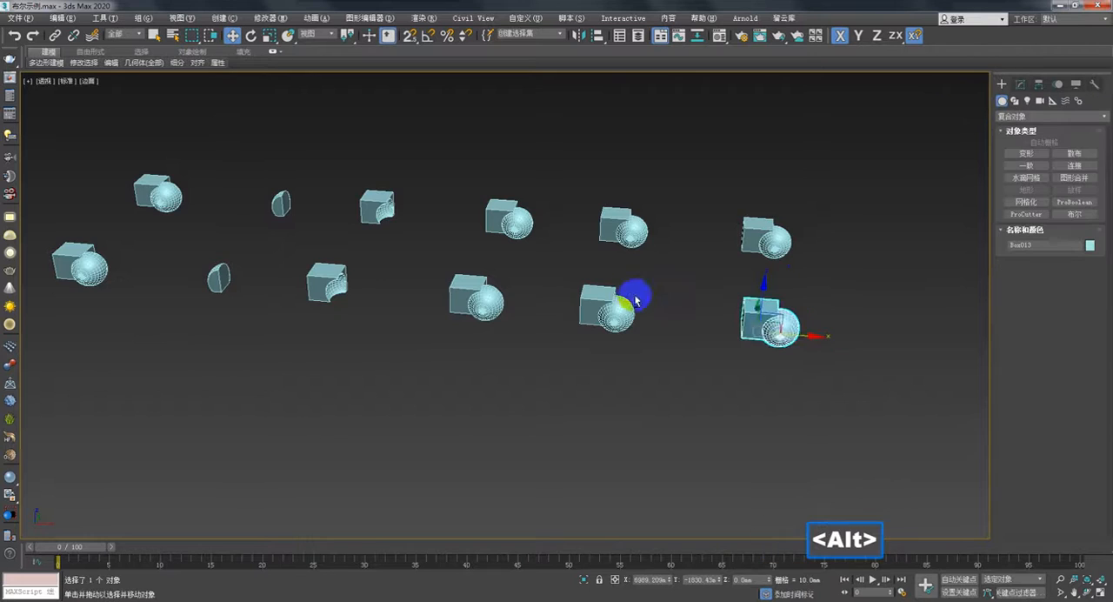
pyautogui.keyDown('alt'); pyautogui.moveTo(634, 293); pyautogui.dragTo(748, 328, button='middle'); pyautogui.keyUp('alt')
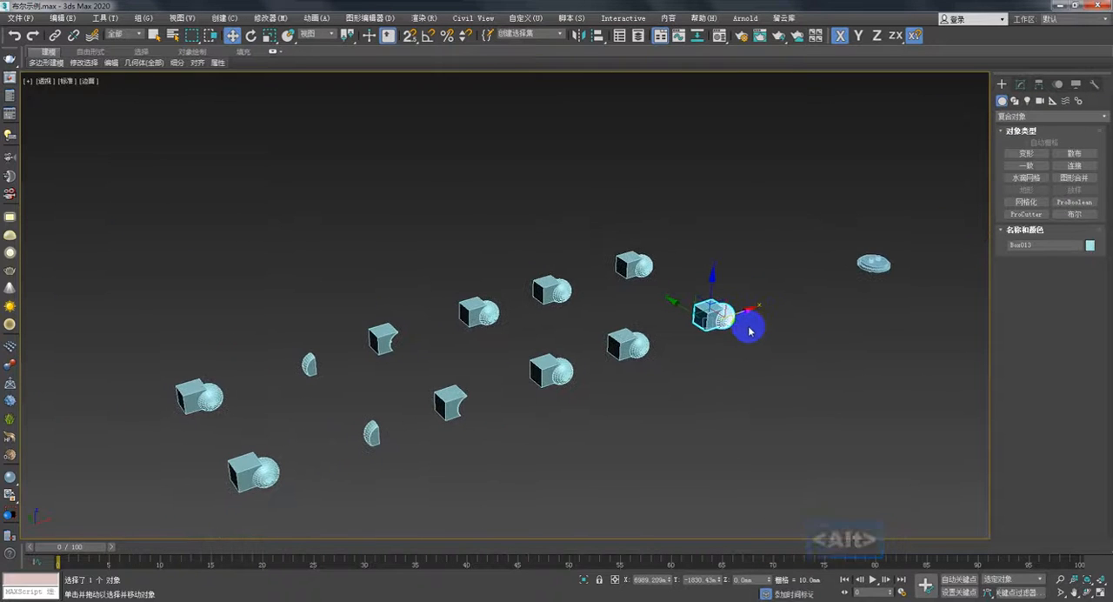
pyautogui.hotkey('ctrl', 'z')
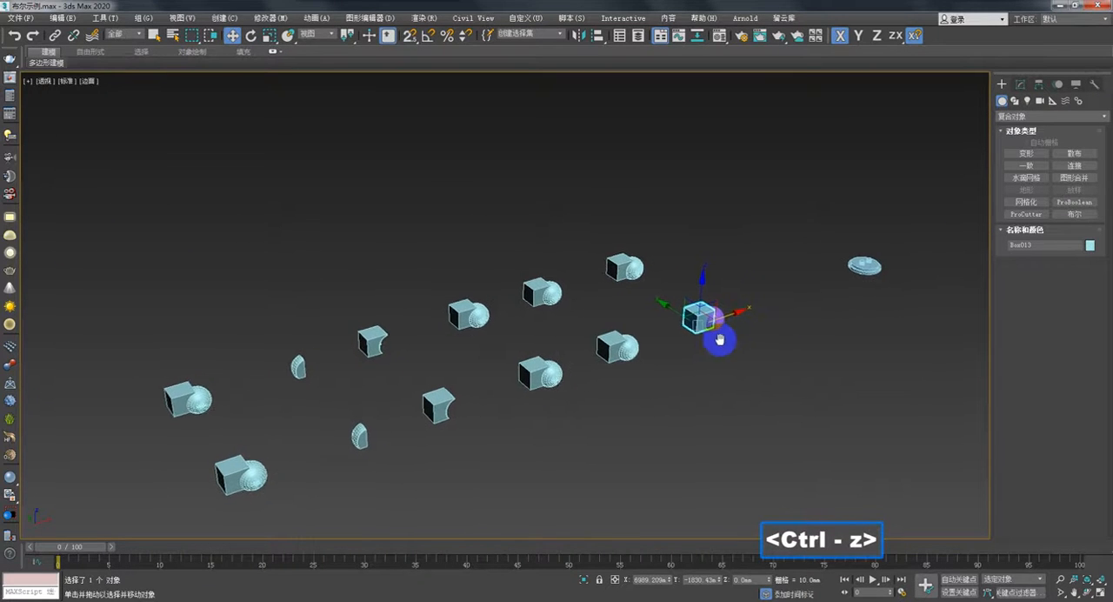
# - Examine the Imprint and Cookie options in the Boolean operand parameters of the last front-row box
pyautogui.scroll(5, 721, 336)
pyautogui.click(1021, 84)
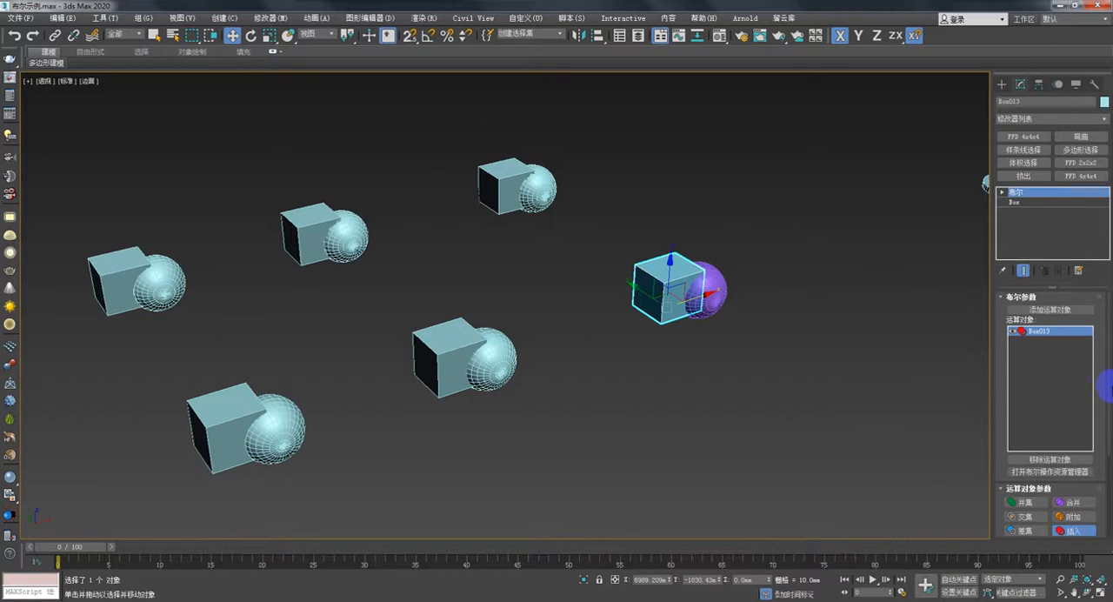
pyautogui.moveTo(1108, 368); pyautogui.dragTo(1097, 465)
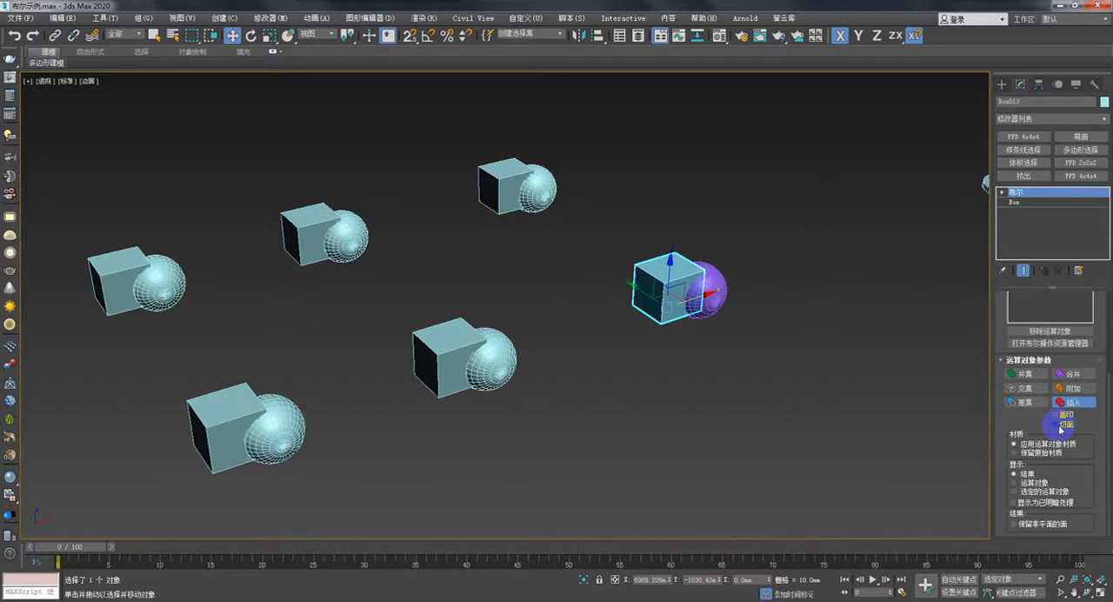
pyautogui.moveTo(817, 383); pyautogui.dragTo(807, 426, button='middle')
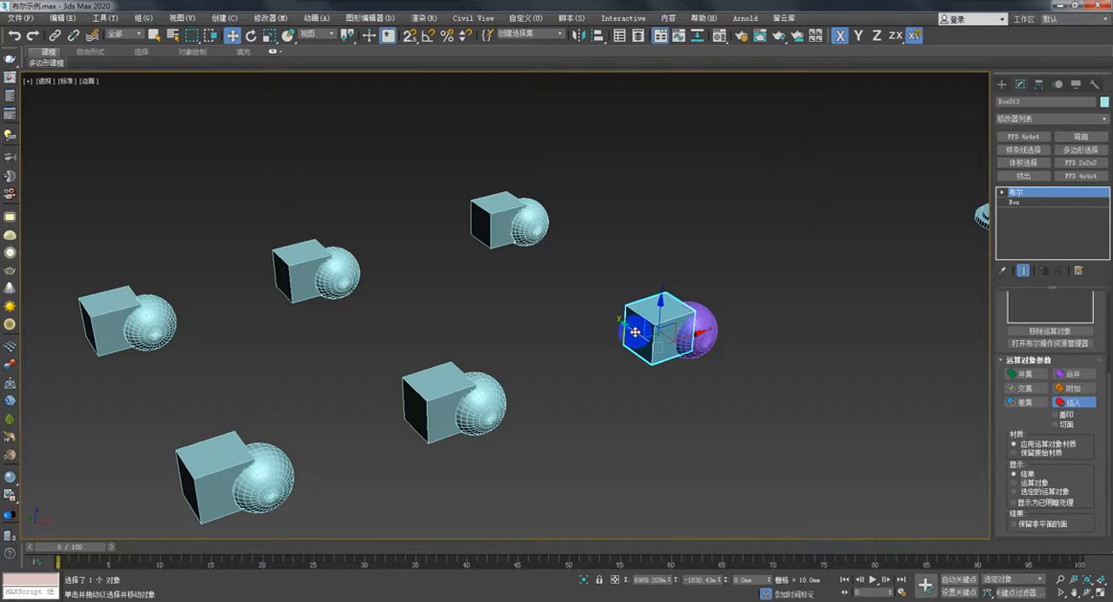
# - Copy the last front-row box together with its sphere and place the pair in front of the subtracted box
pyautogui.keyDown('shift'); pyautogui.moveTo(636, 331); pyautogui.dragTo(711, 433); pyautogui.keyUp('shift')
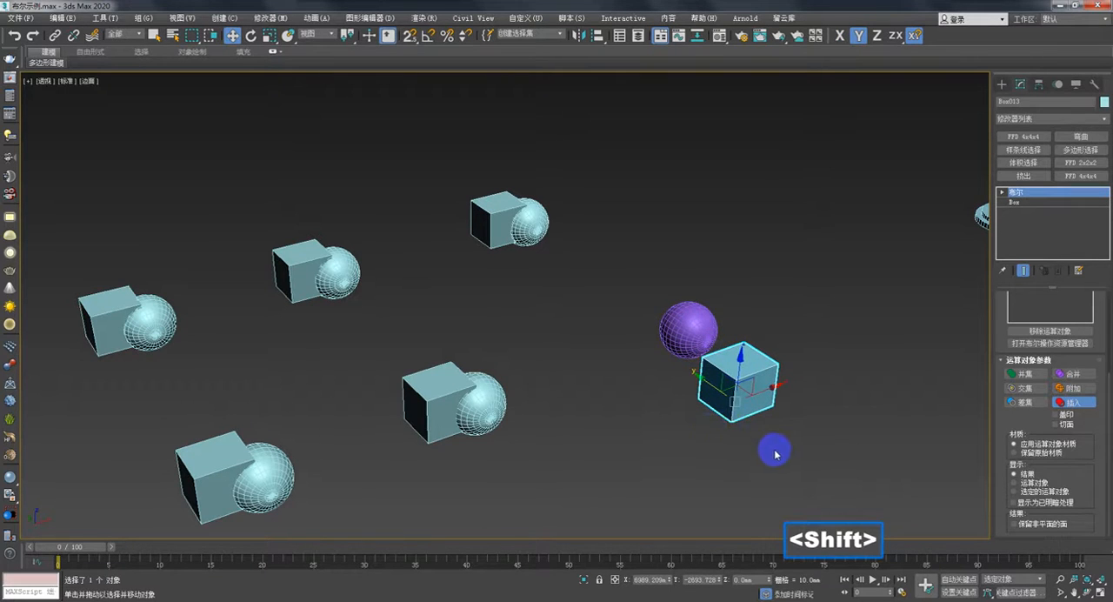
pyautogui.hotkey('ctrl', 'z')
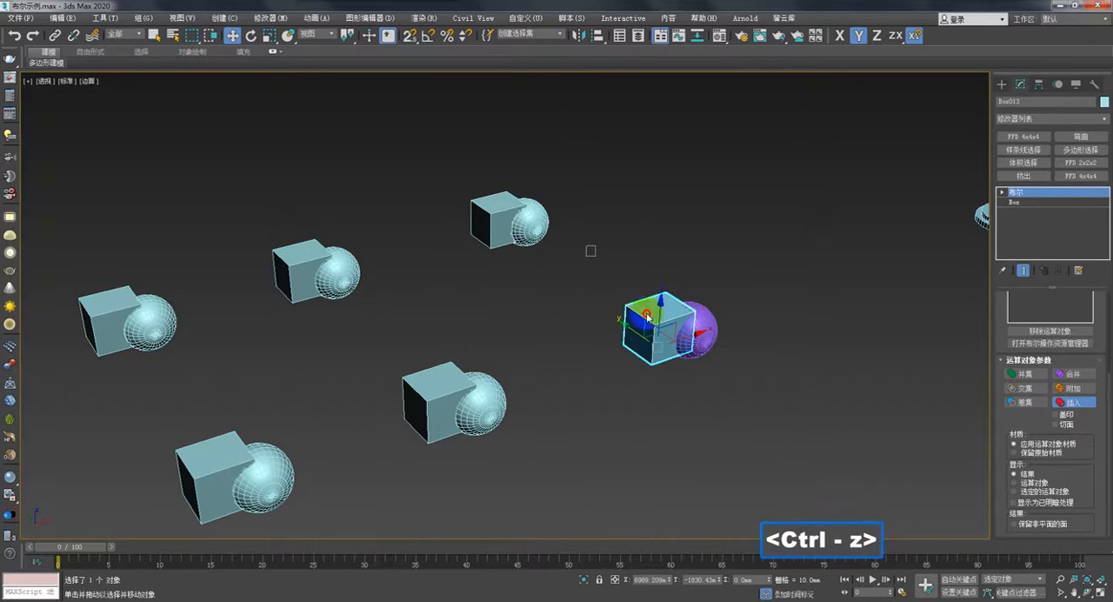
pyautogui.moveTo(647, 317)
pyautogui.keyDown('shift'); pyautogui.mouseDown()
pyautogui.moveTo(755, 463)
pyautogui.moveTo(760, 372)
pyautogui.mouseUp(); pyautogui.keyUp('shift')
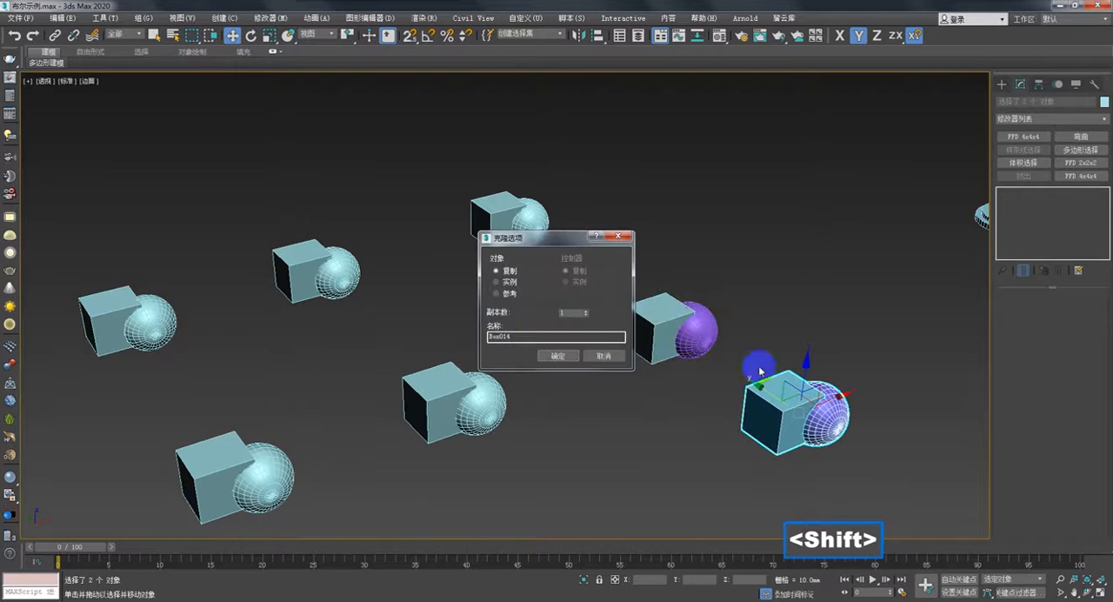
pyautogui.click(559, 361)
pyautogui.moveTo(641, 364); pyautogui.dragTo(643, 205, button='middle')
pyautogui.scroll(-3, 644, 205)
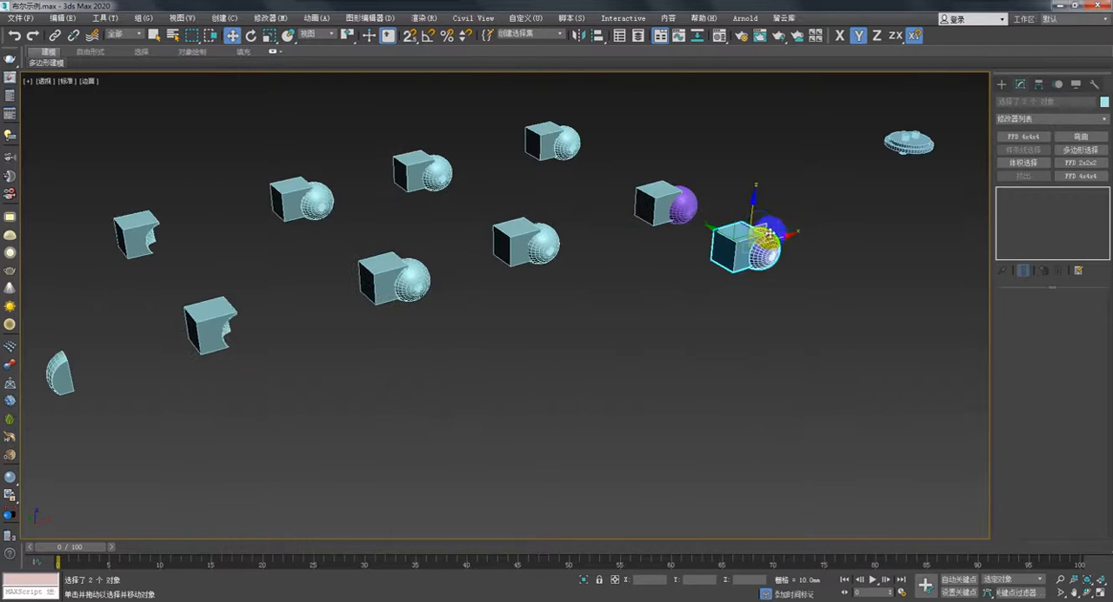
pyautogui.moveTo(780, 237); pyautogui.dragTo(293, 440)
pyautogui.moveTo(293, 440); pyautogui.dragTo(489, 375, button='middle')
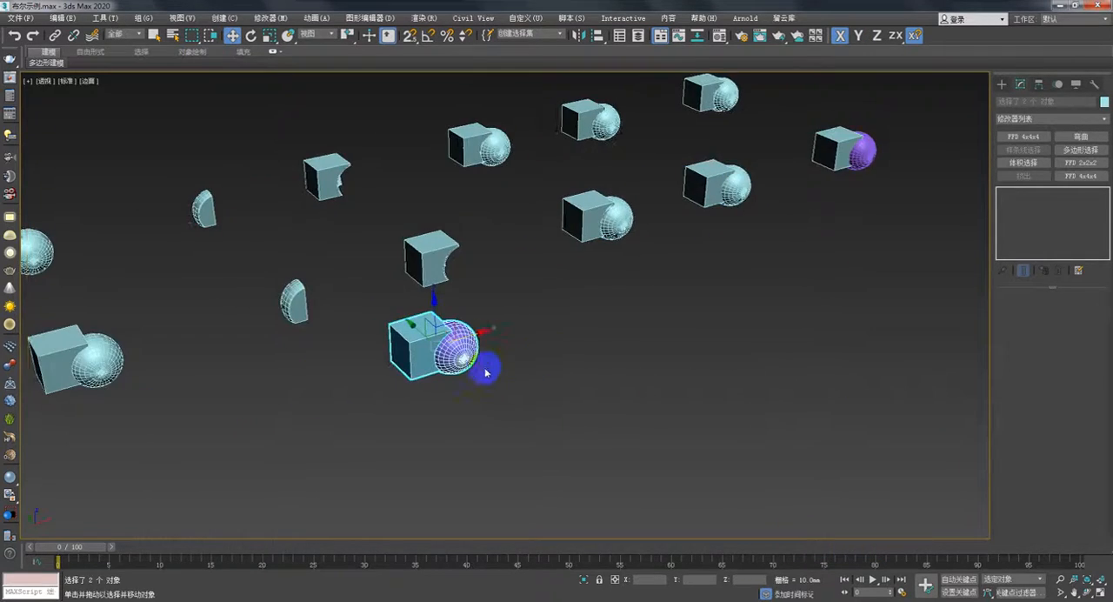
# - Apply a Boolean Union with Imprint to the copied box, adding its overlapping sphere as the operand
pyautogui.scroll(4, 487, 365)
pyautogui.moveTo(589, 443); pyautogui.dragTo(654, 471, button='middle')
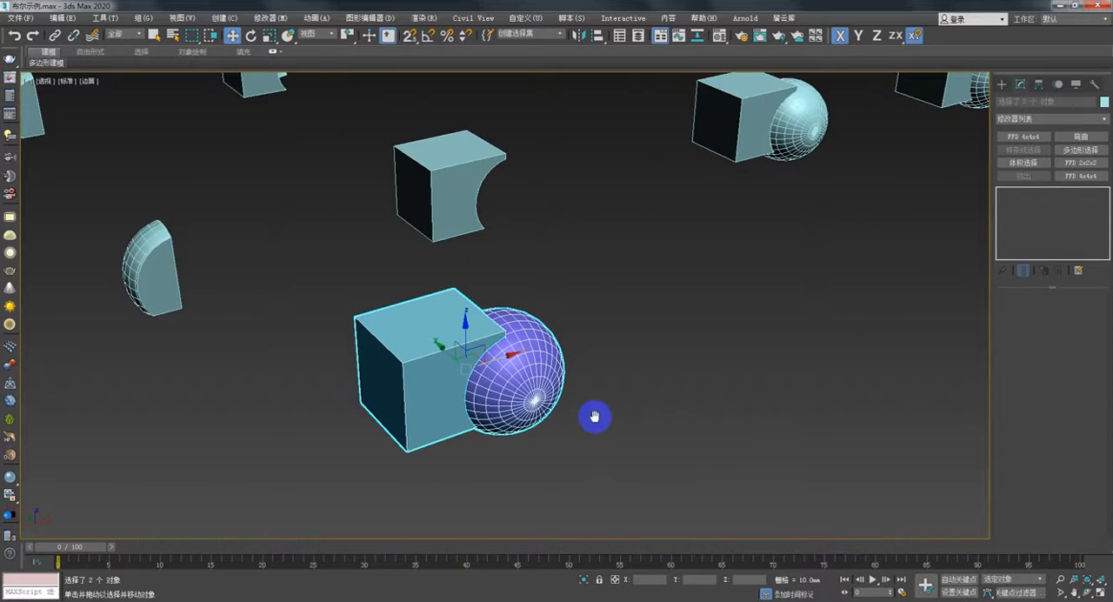
pyautogui.moveTo(594, 416); pyautogui.dragTo(600, 417, button='middle')
pyautogui.click(502, 324)
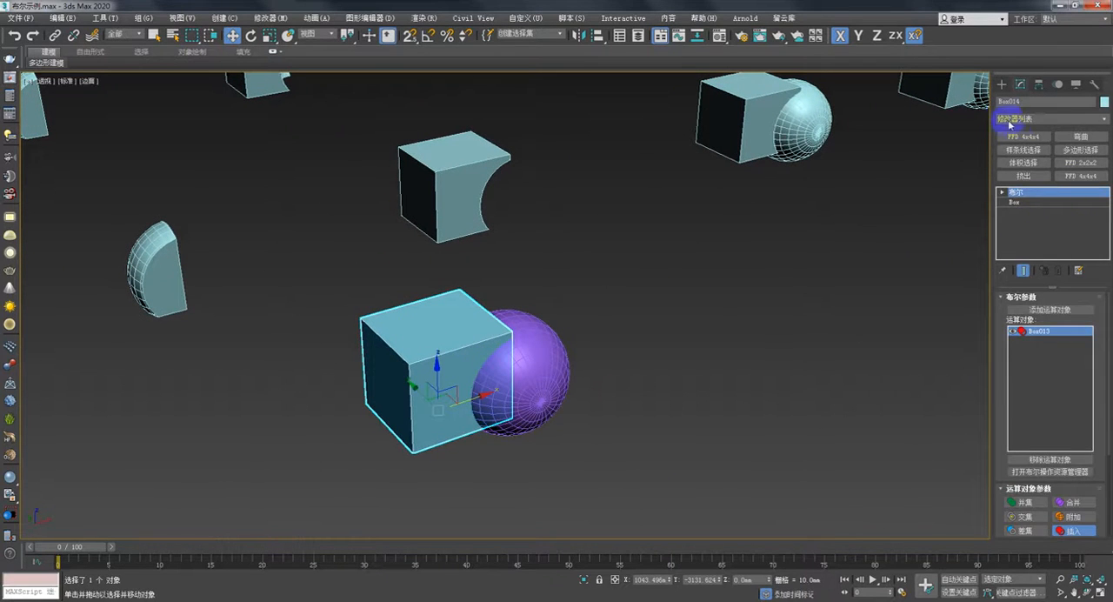
pyautogui.click(1001, 85)
pyautogui.click(1072, 220)
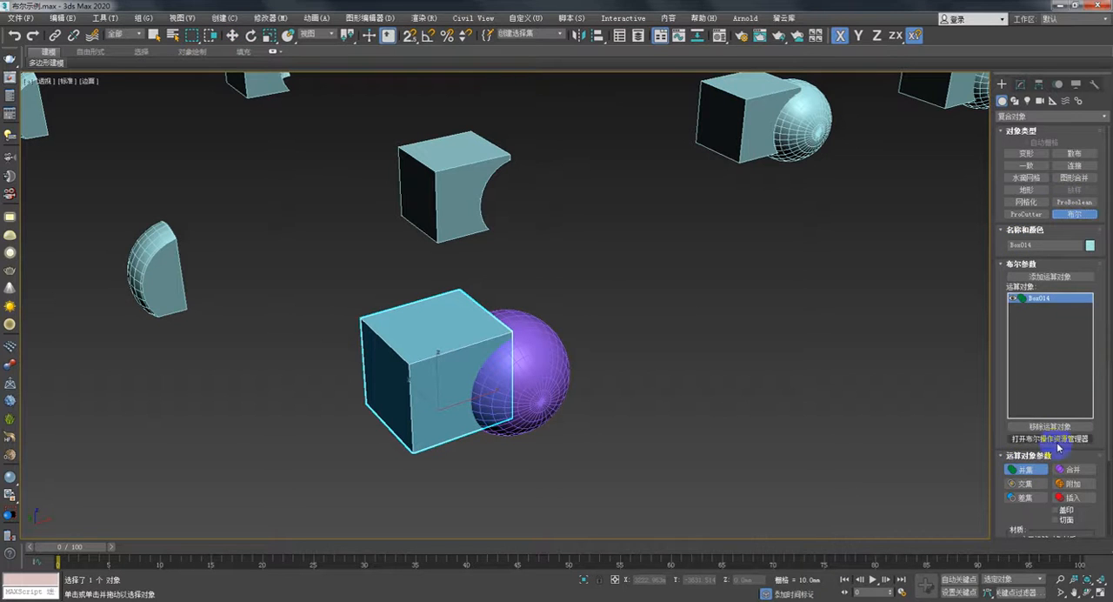
pyautogui.scroll(-3, 1106, 372)
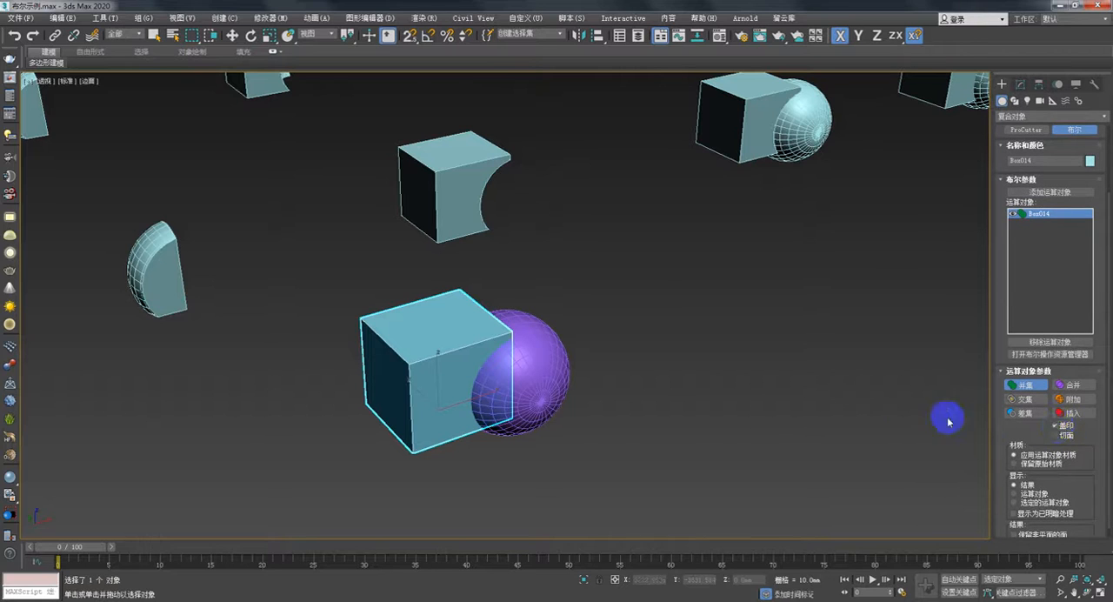
pyautogui.click(1051, 193)
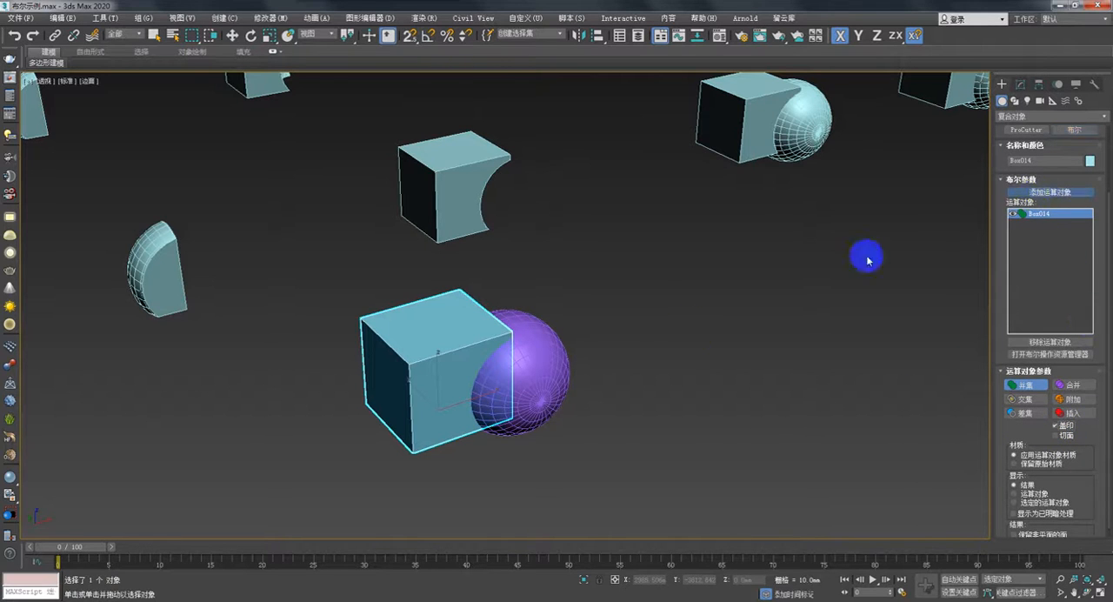
pyautogui.click(515, 396)
# - Switch the sphere operand's option from Imprint to Cookie and inspect the opening cut in the copied box
pyautogui.keyDown('alt'); pyautogui.moveTo(585, 370); pyautogui.dragTo(549, 380, button='middle'); pyautogui.keyUp('alt')
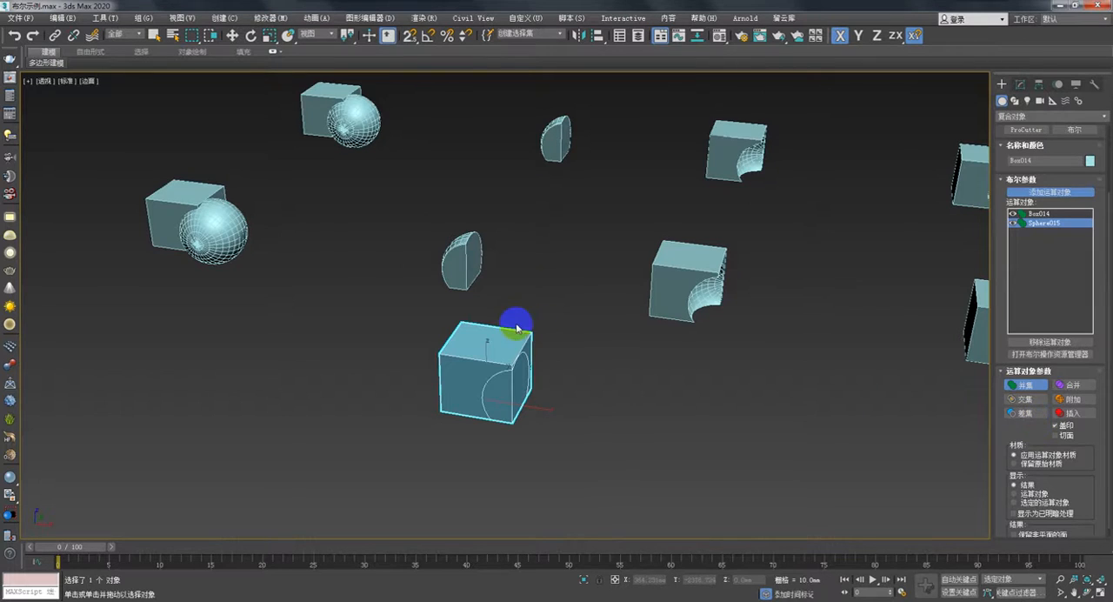
pyautogui.keyDown('alt'); pyautogui.moveTo(513, 326); pyautogui.dragTo(485, 303, button='middle'); pyautogui.keyUp('alt')
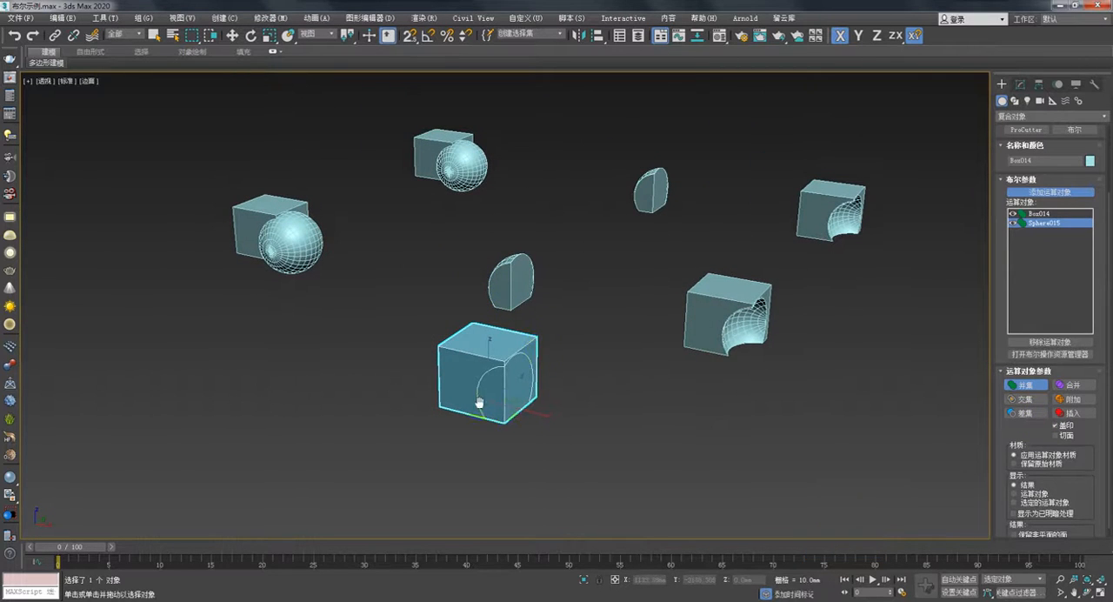
pyautogui.scroll(2, 461, 393)
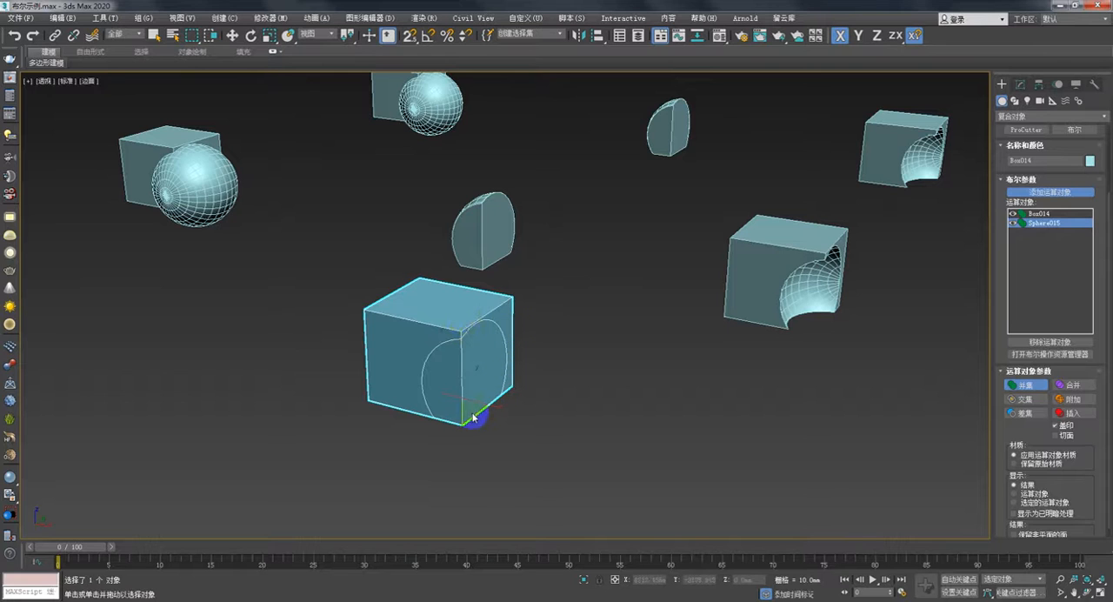
pyautogui.keyDown('alt'); pyautogui.moveTo(482, 405); pyautogui.dragTo(508, 396, button='middle'); pyautogui.keyUp('alt')
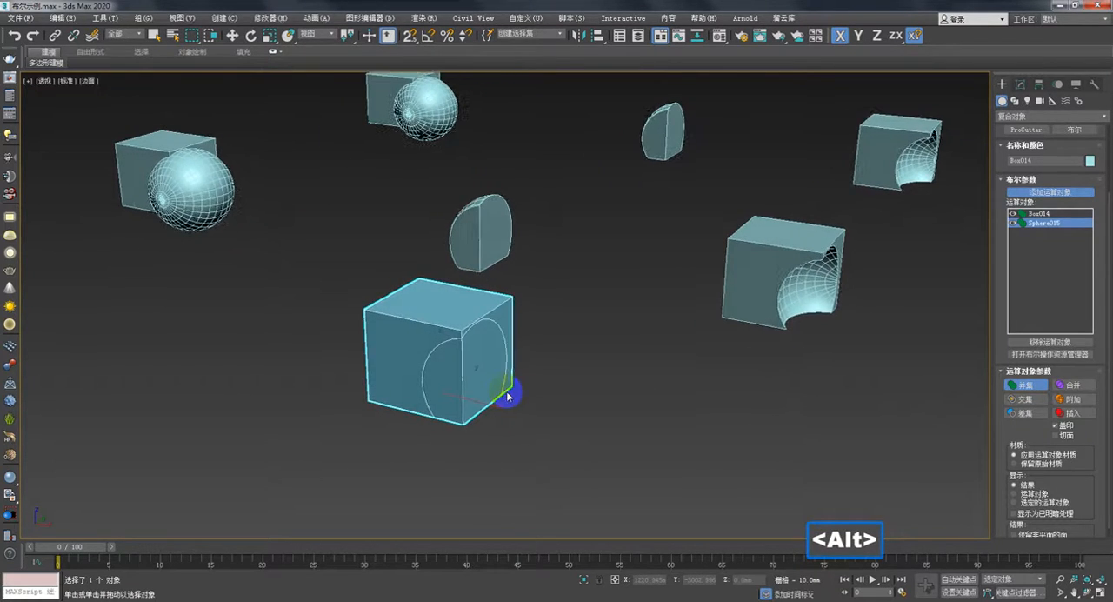
pyautogui.click(1055, 435)
pyautogui.keyDown('alt'); pyautogui.moveTo(528, 409); pyautogui.dragTo(534, 386, button='middle'); pyautogui.keyUp('alt')
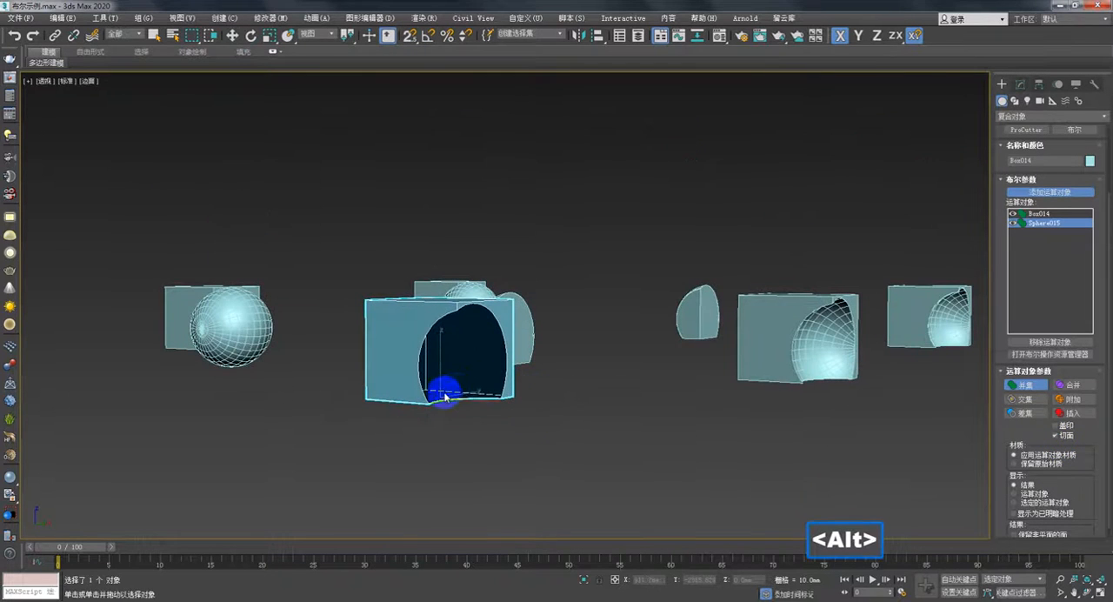
pyautogui.moveTo(425, 368)
pyautogui.keyDown('alt'); pyautogui.mouseDown(button='middle')
pyautogui.moveTo(459, 310)
pyautogui.moveTo(504, 324)
pyautogui.moveTo(501, 397)
pyautogui.moveTo(451, 351)
pyautogui.moveTo(453, 319)
pyautogui.moveTo(418, 308)
pyautogui.mouseUp(button='middle'); pyautogui.keyUp('alt')
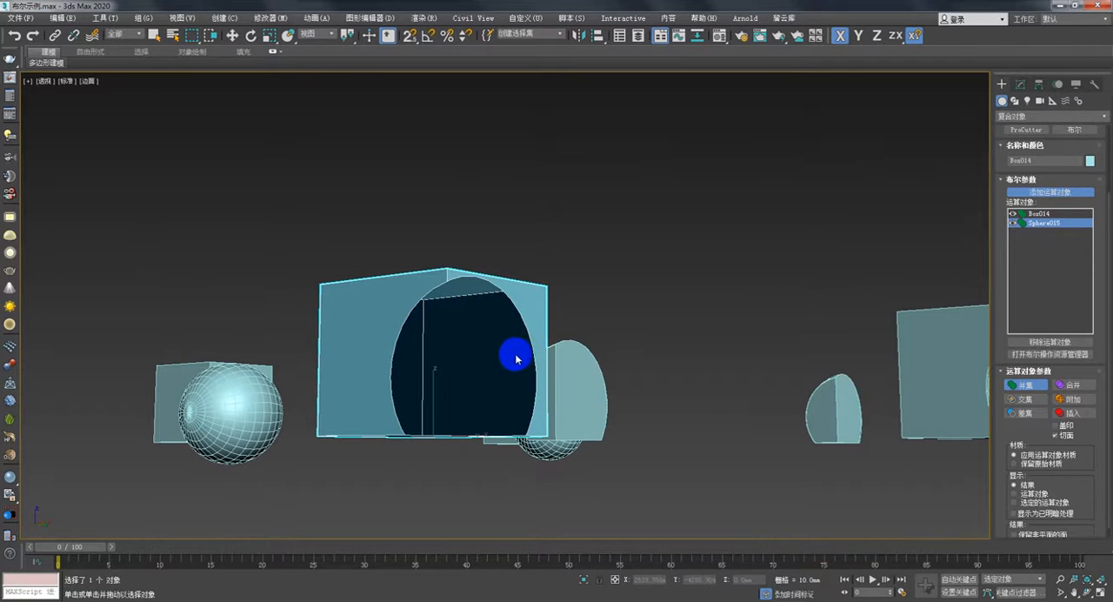
pyautogui.keyDown('alt'); pyautogui.moveTo(516, 359); pyautogui.dragTo(560, 401, button='middle'); pyautogui.keyUp('alt')
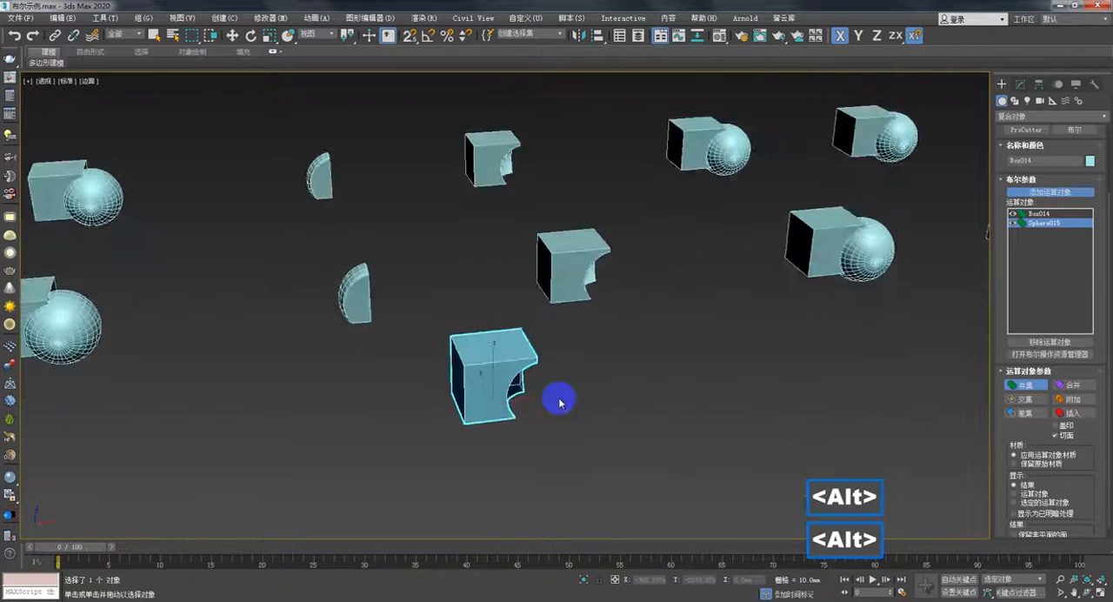
pyautogui.scroll(-4, 576, 397)
pyautogui.scroll(4, 581, 392)
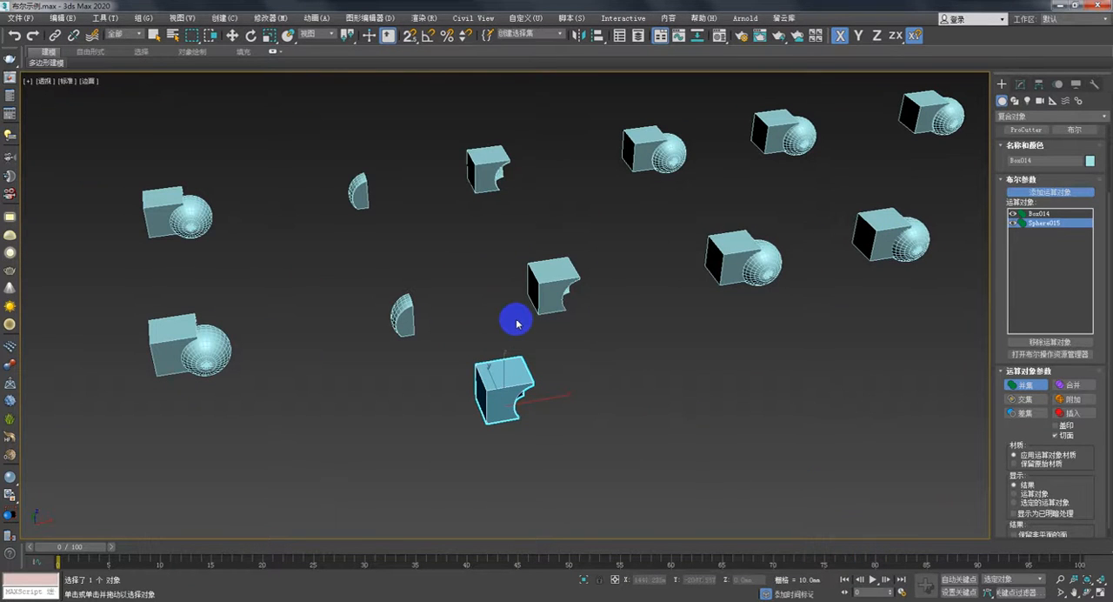
# - View the button reference image 纽扣.jpg, then minimize it
pyautogui.click(207, 594)
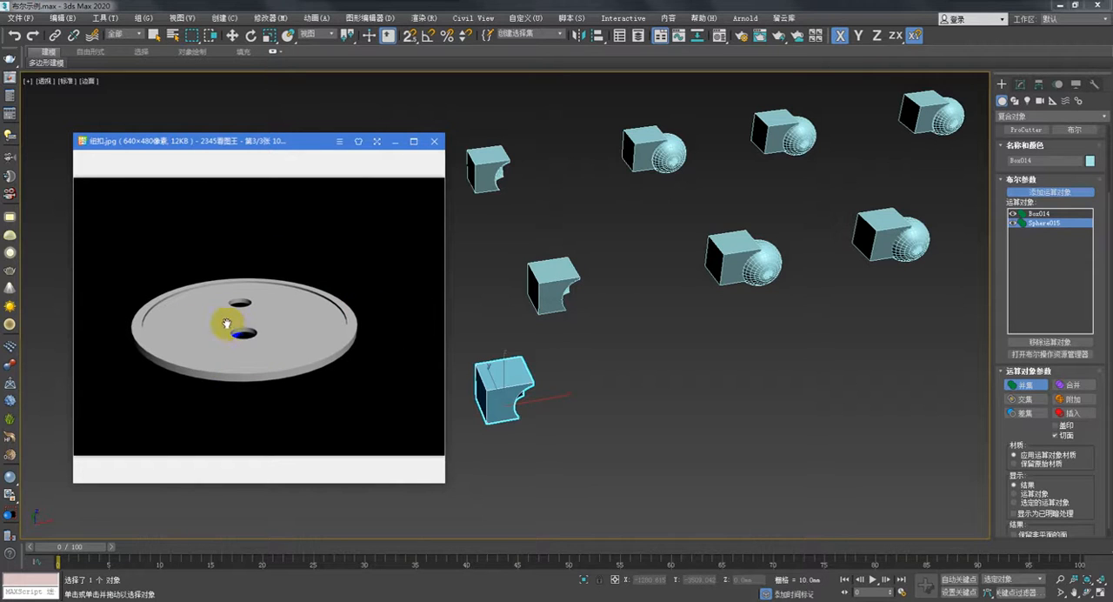
pyautogui.click(395, 142)
pyautogui.scroll(-3, 644, 365)
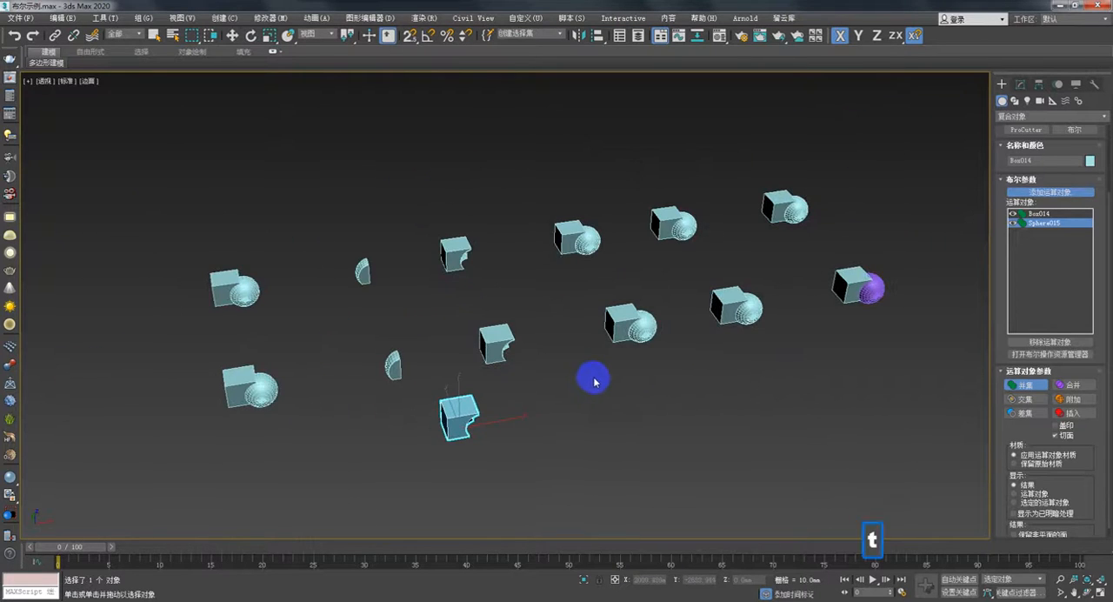
# - In the Top view, end the Boolean operand picking and delete the existing button model beside the rows
pyautogui.press('t')
pyautogui.scroll(-3, 597, 315)
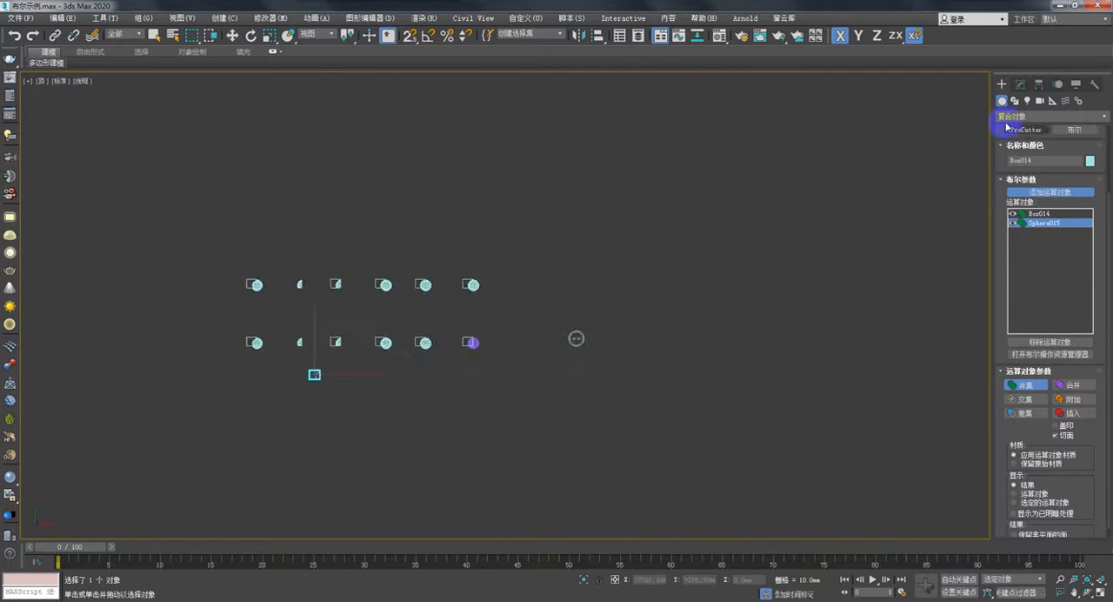
pyautogui.click(1023, 87)
pyautogui.click(1005, 86)
pyautogui.moveTo(529, 296); pyautogui.dragTo(635, 373)
pyautogui.moveTo(622, 374); pyautogui.dragTo(768, 348, button='middle')
pyautogui.press('d')
pyautogui.scroll(2, 613, 355)
pyautogui.scroll(1, 768, 348)
# - Create a standard primitive cylinder with a radius of about 530 mm in the empty space beyond the front row
pyautogui.click(1009, 120)
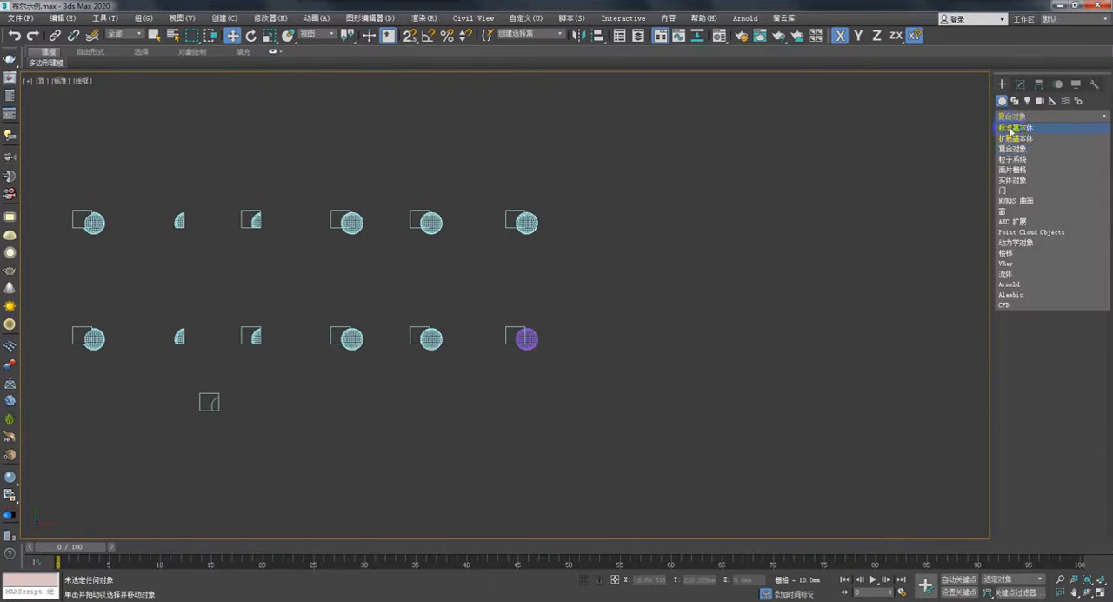
pyautogui.click(1026, 129)
pyautogui.moveTo(681, 291); pyautogui.dragTo(813, 330, button='middle')
pyautogui.click(1025, 179)
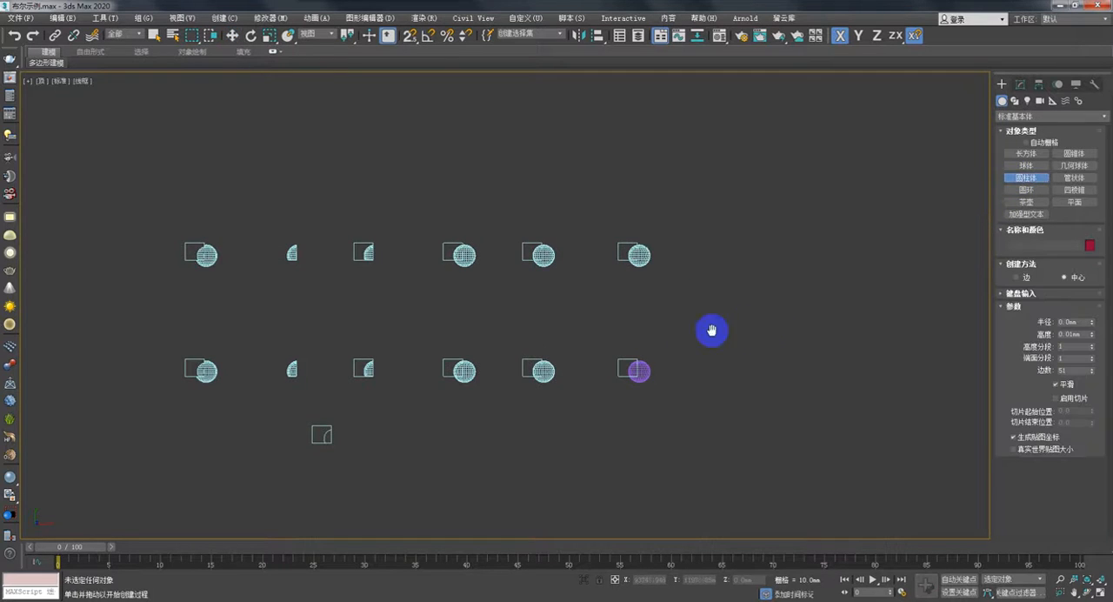
pyautogui.moveTo(755, 364); pyautogui.dragTo(601, 345, button='middle')
pyautogui.moveTo(596, 341); pyautogui.dragTo(614, 360)
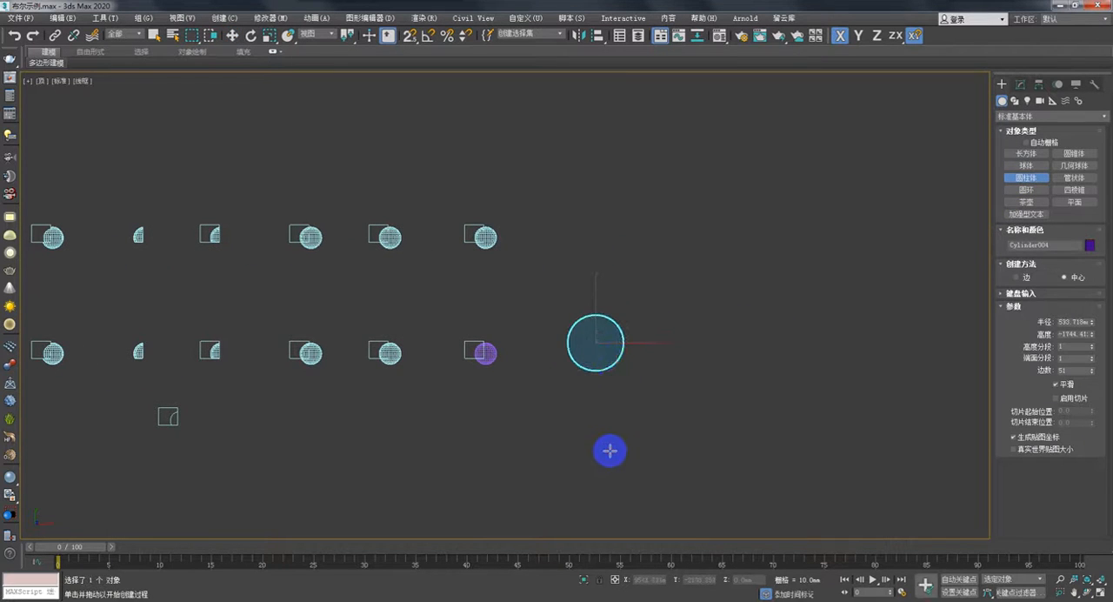
pyautogui.click(675, 390)
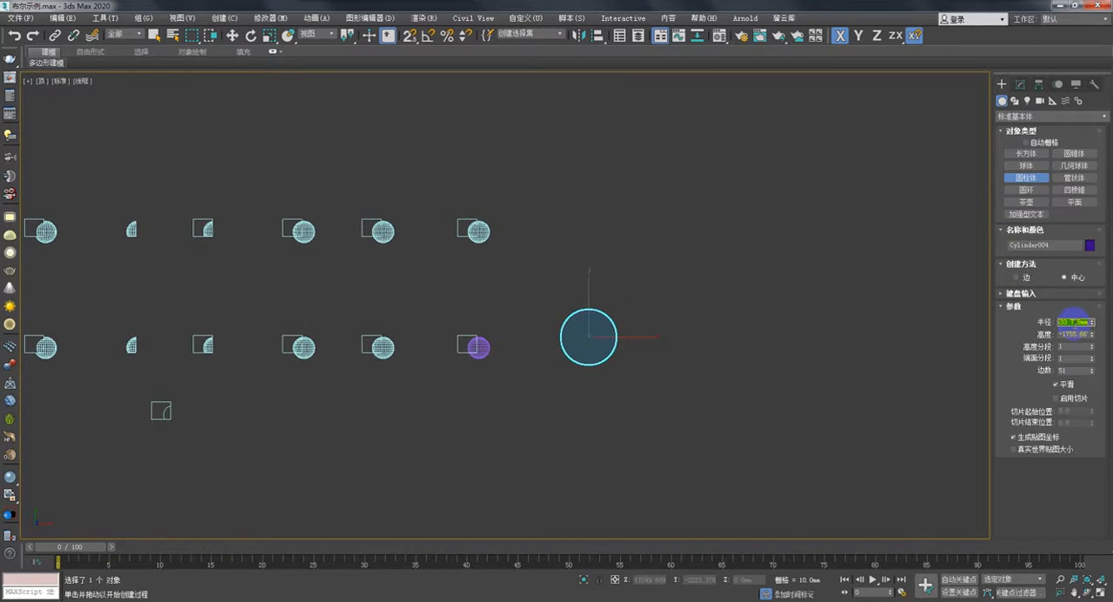
# - Set the cylinder's radius to 300 mm and its height to -50 mm
pyautogui.click(1075, 322)
pyautogui.write('300')
pyautogui.press('Return')
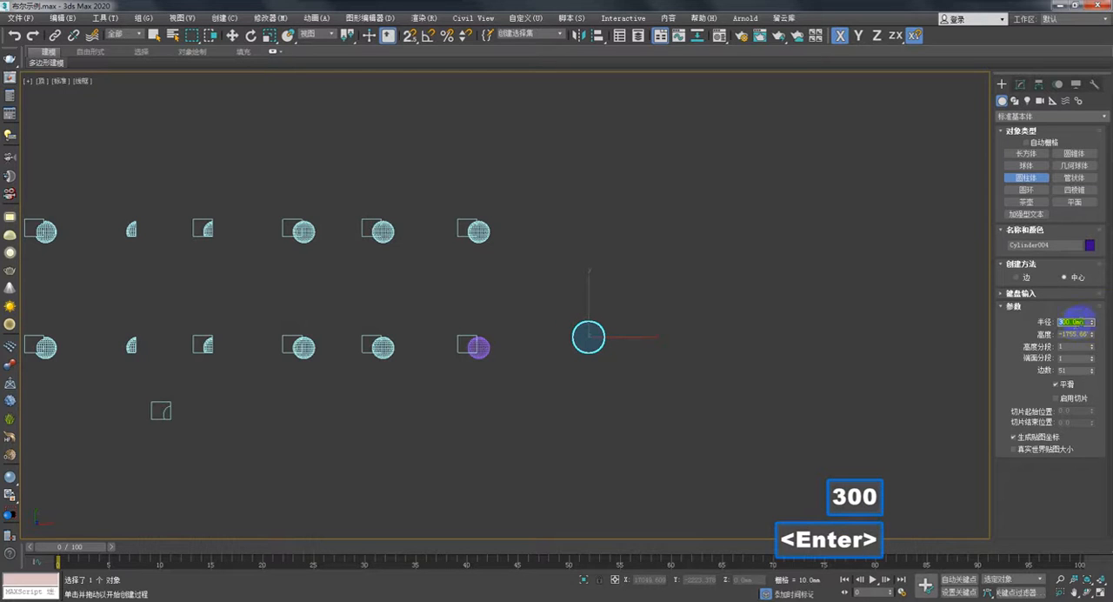
pyautogui.click(1075, 334)
pyautogui.write('5')
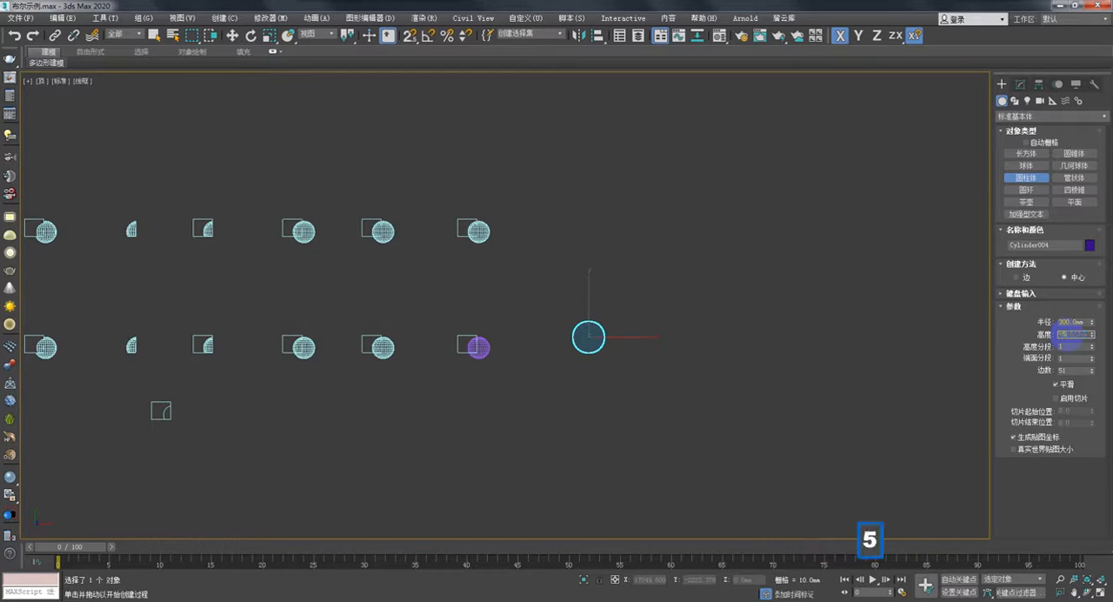
pyautogui.write('0')
pyautogui.press('Return')
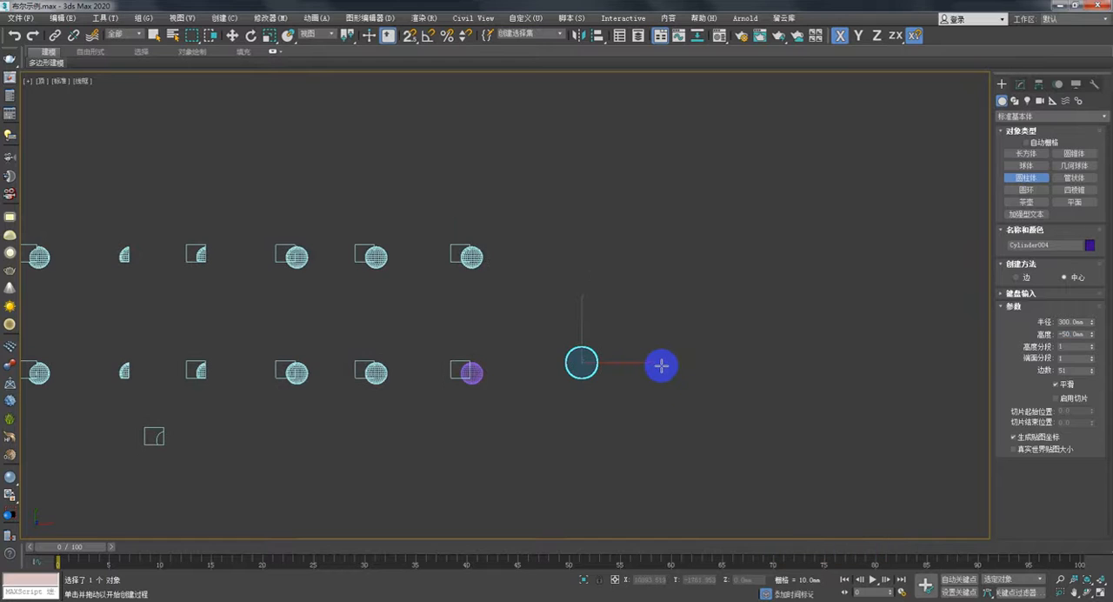
# - In the Front view, make an independent copy of the cylinder raised about 29 mm so it partly overlaps the original
pyautogui.press('f')
pyautogui.moveTo(496, 332); pyautogui.dragTo(597, 368, button='middle')
pyautogui.scroll(4, 594, 368)
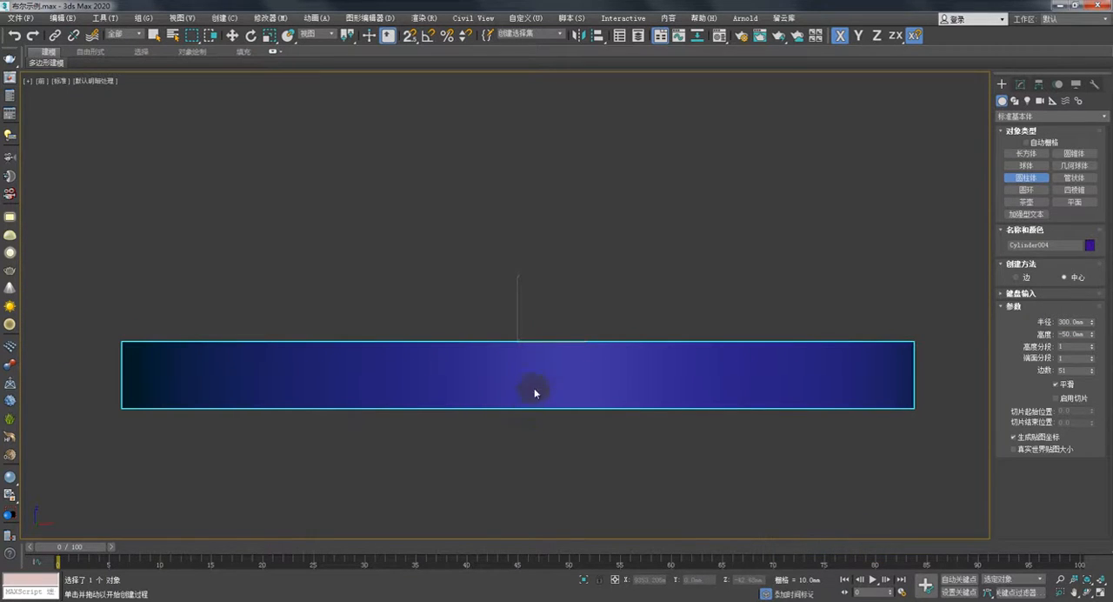
pyautogui.press('w')
pyautogui.moveTo(517, 318)
pyautogui.keyDown('shift'); pyautogui.mouseDown()
pyautogui.moveTo(514, 253)
pyautogui.moveTo(515, 319)
pyautogui.moveTo(513, 268)
pyautogui.mouseUp(); pyautogui.keyUp('shift')
pyautogui.hotkey('ctrl', 'z')
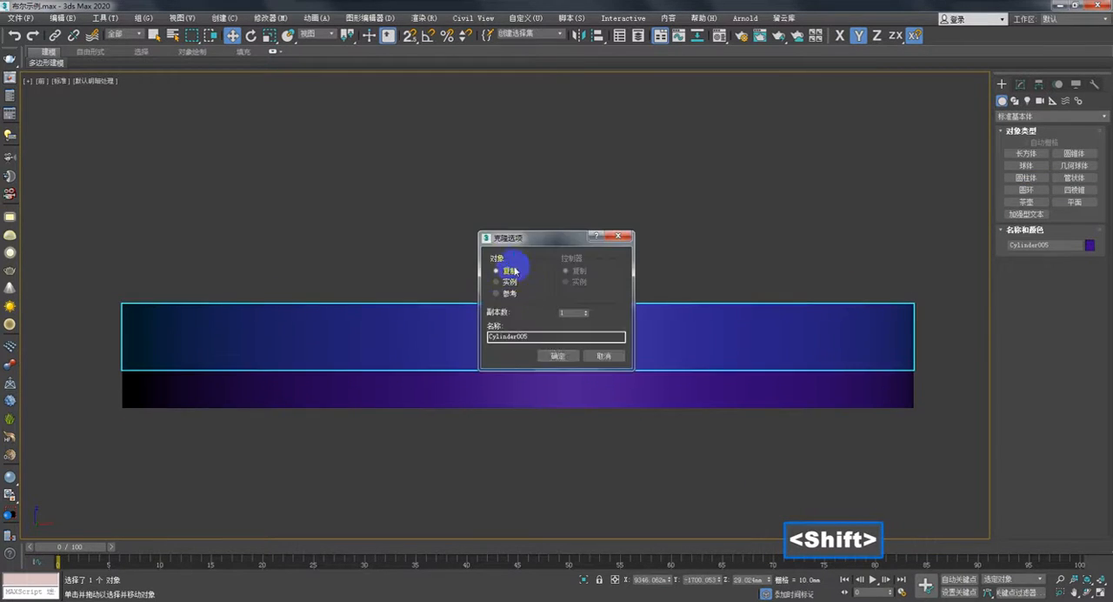
pyautogui.click(556, 356)
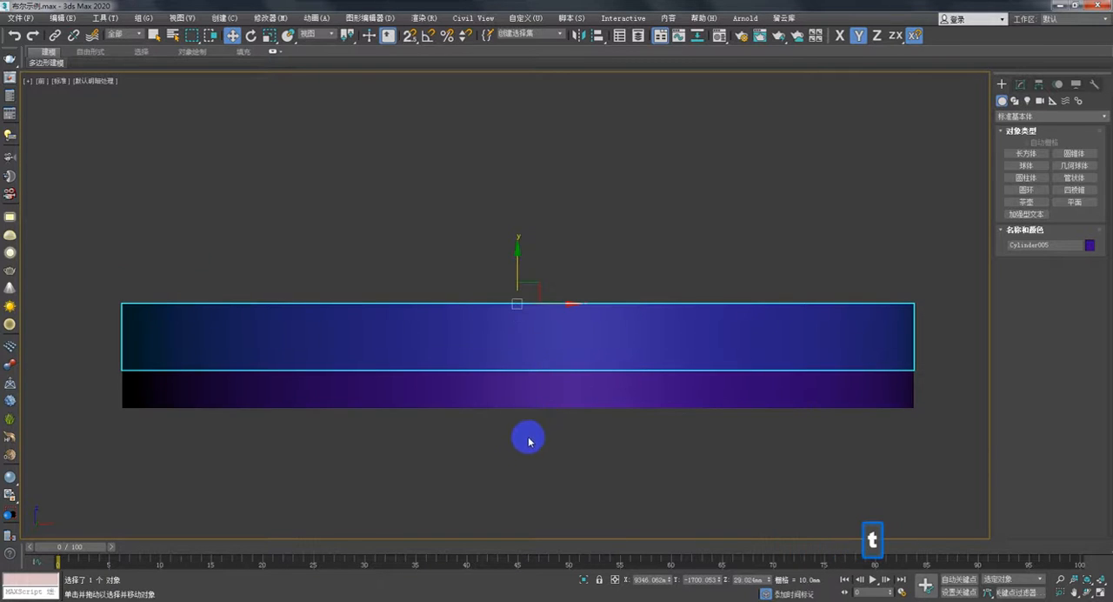
# - Switch to the Top view and frame the large cylinders closely
pyautogui.press('t')
pyautogui.scroll(6, 522, 391)
pyautogui.moveTo(556, 402); pyautogui.dragTo(518, 492, button='middle')
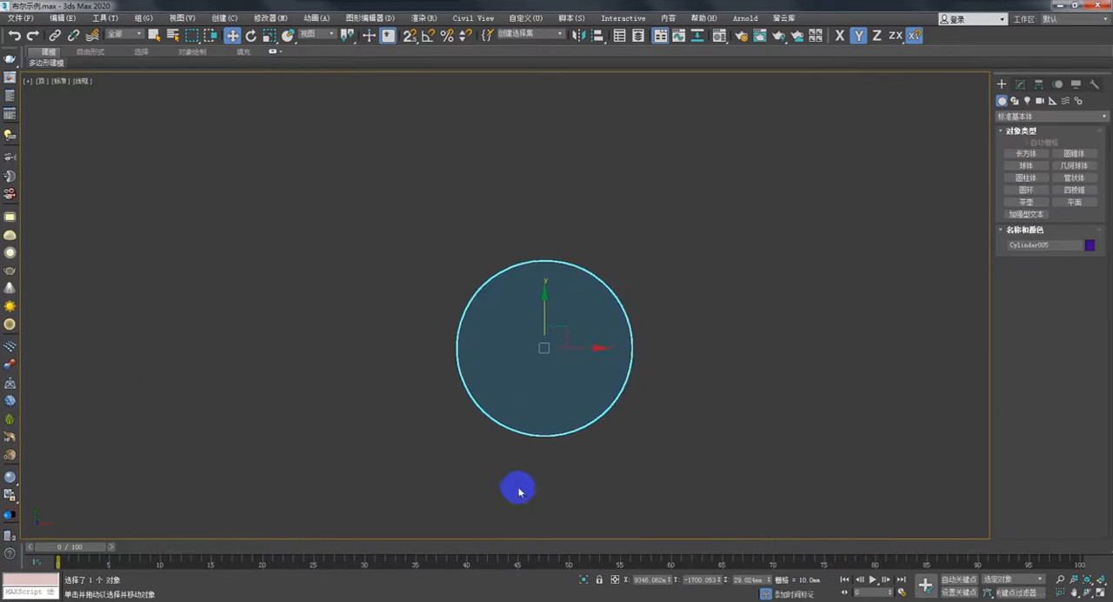
pyautogui.scroll(3, 518, 491)
pyautogui.click(1026, 177)
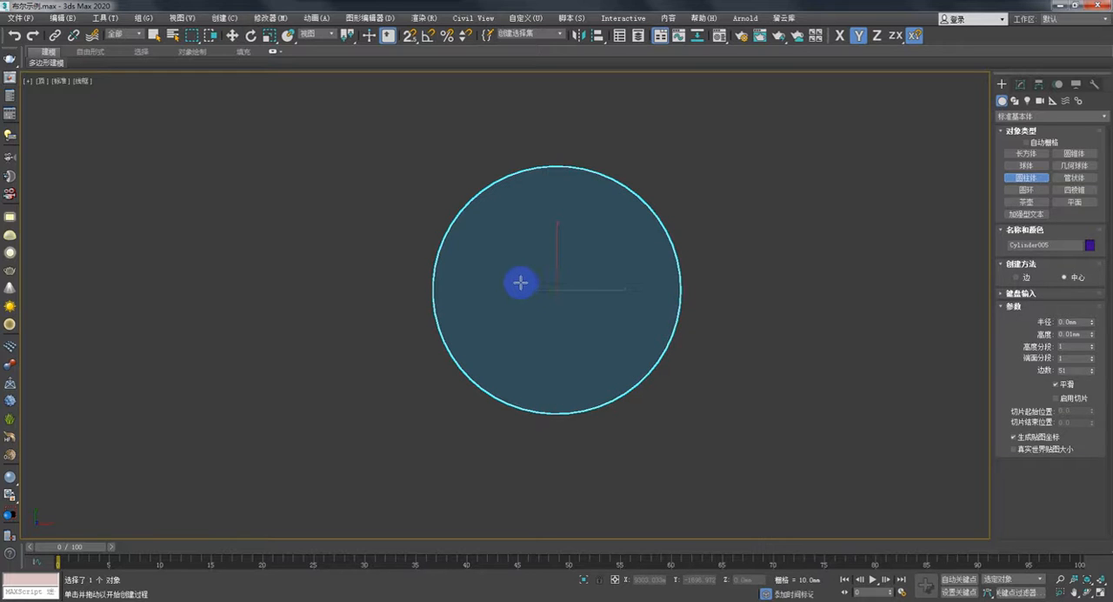
pyautogui.moveTo(519, 280); pyautogui.dragTo(529, 288)
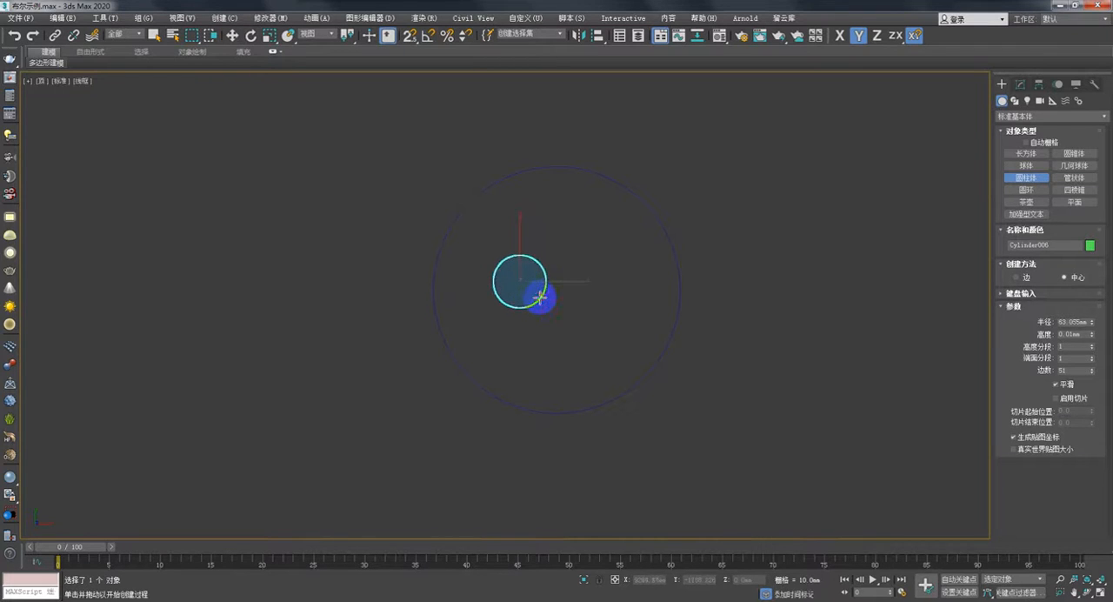
pyautogui.press('w')
pyautogui.click(542, 300)
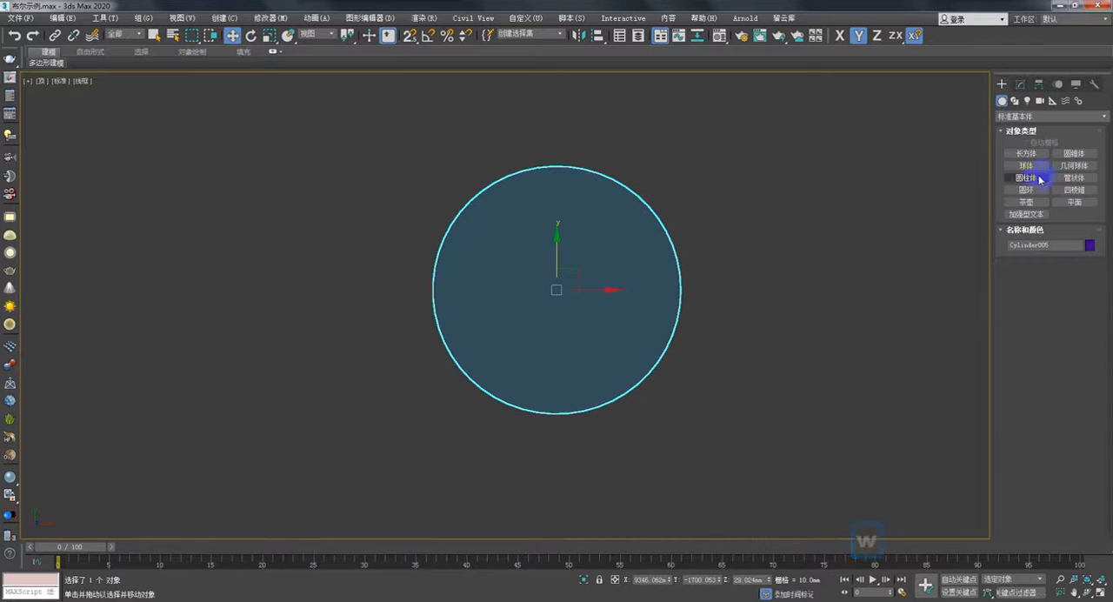
# - Create a small cylinder inside one half of the large disc, with a radius of about 56 mm and a height of about -172 mm
pyautogui.click(1026, 178)
pyautogui.moveTo(509, 286); pyautogui.dragTo(525, 300)
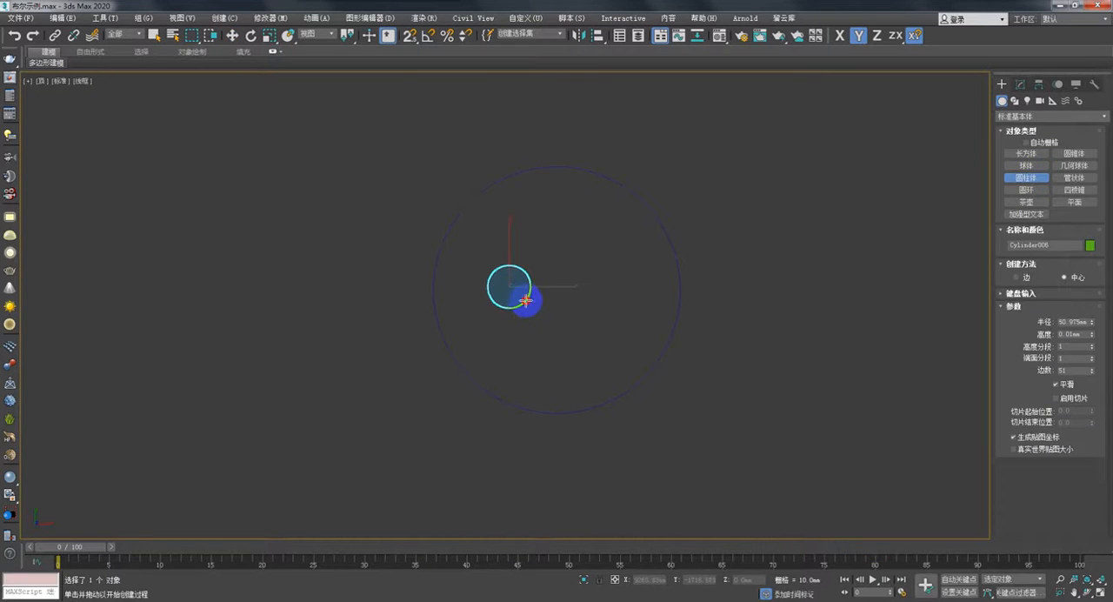
pyautogui.click(532, 371)
pyautogui.moveTo(549, 323); pyautogui.dragTo(521, 326, button='middle')
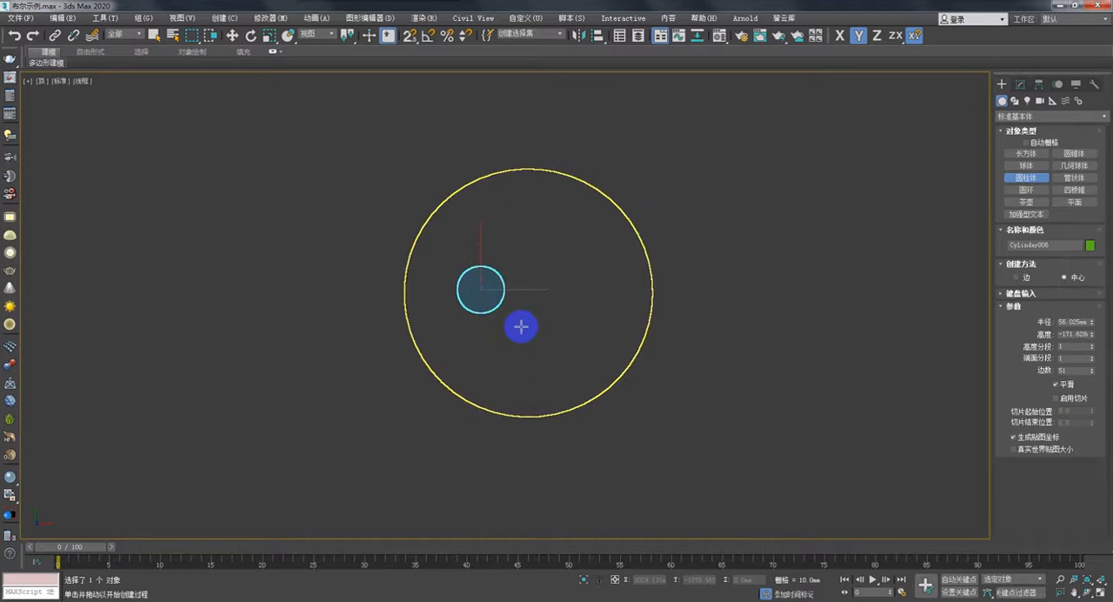
# - Make one independent copy of the small cylinder along X in the opposite half of the disc
pyautogui.press('w')
pyautogui.keyDown('shift'); pyautogui.moveTo(518, 289); pyautogui.dragTo(614, 289); pyautogui.keyUp('shift')
pyautogui.click(559, 356)
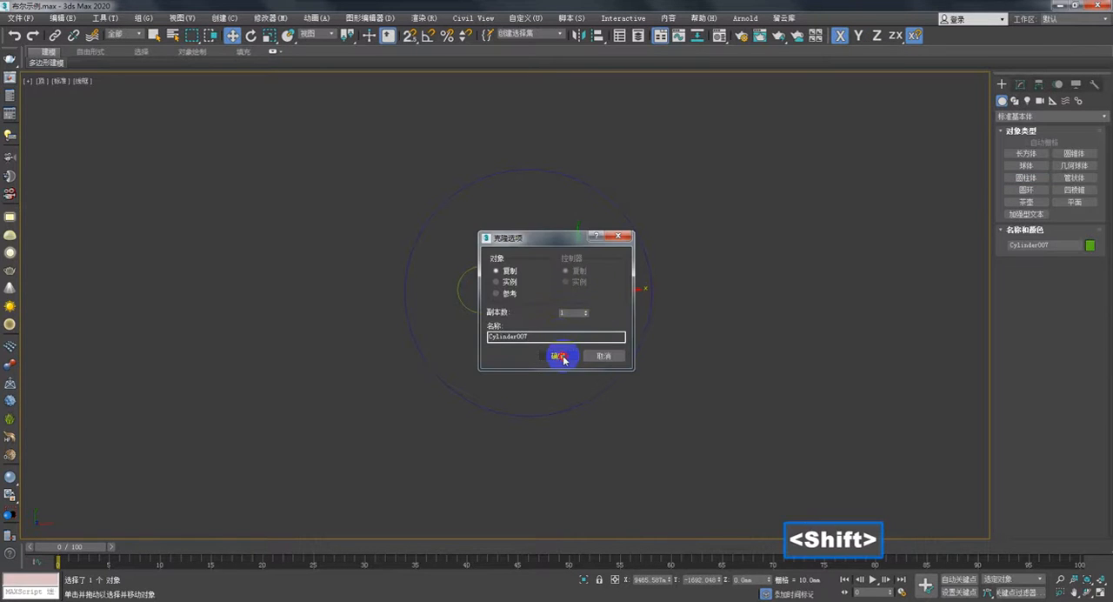
pyautogui.moveTo(545, 333); pyautogui.dragTo(536, 363, button='middle')
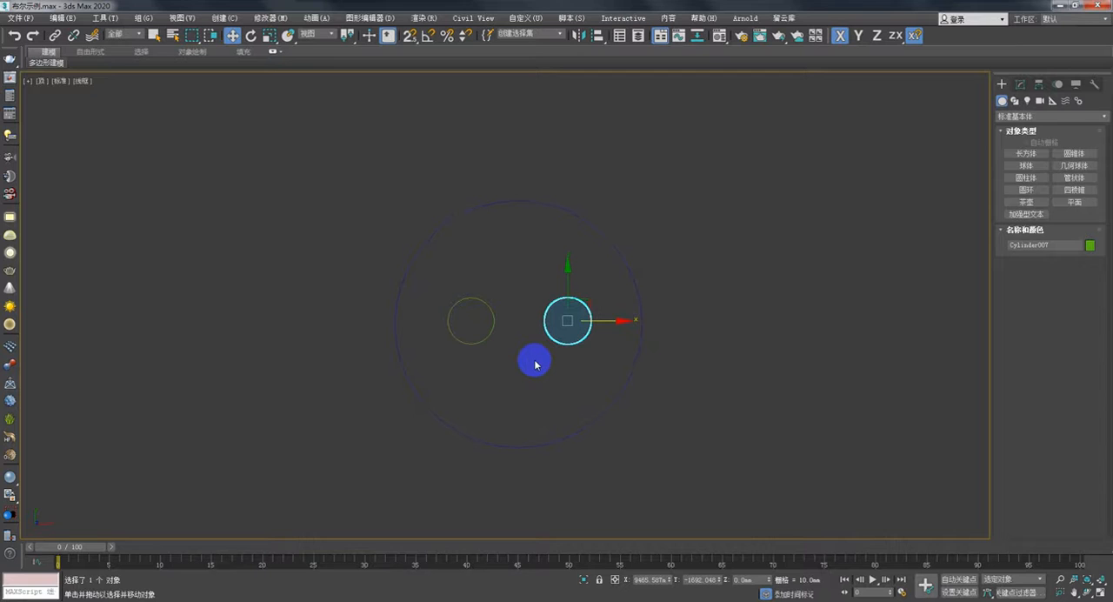
# - In the Front view, select both small cylinders and raise them about 74 mm so they pass fully through the large discs
pyautogui.press('f')
pyautogui.scroll(-3, 524, 325)
pyautogui.moveTo(670, 426); pyautogui.dragTo(365, 357)
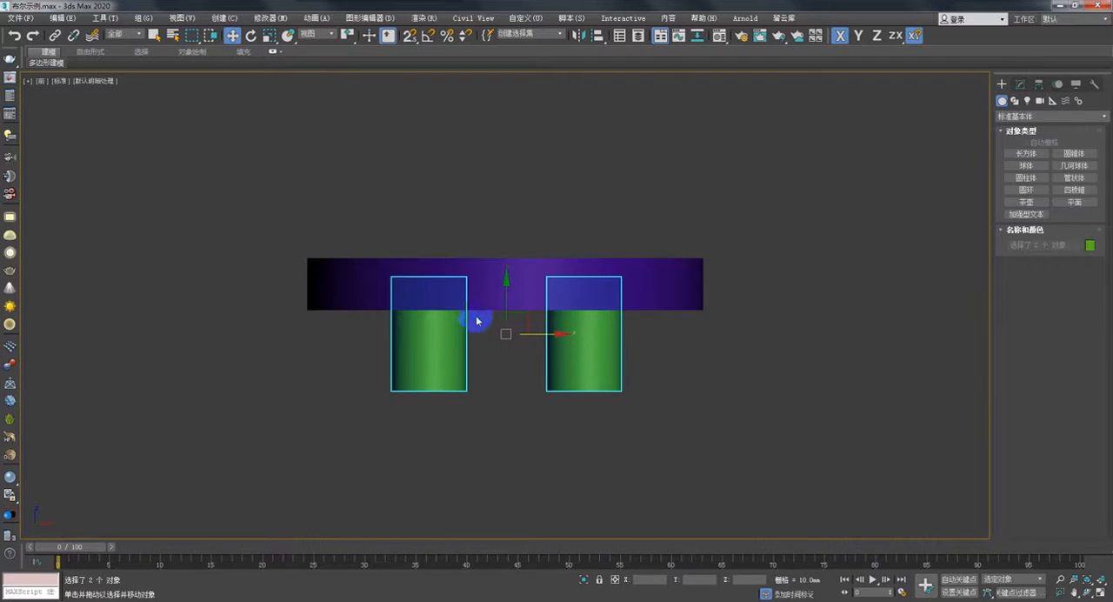
pyautogui.moveTo(507, 287); pyautogui.dragTo(507, 239)
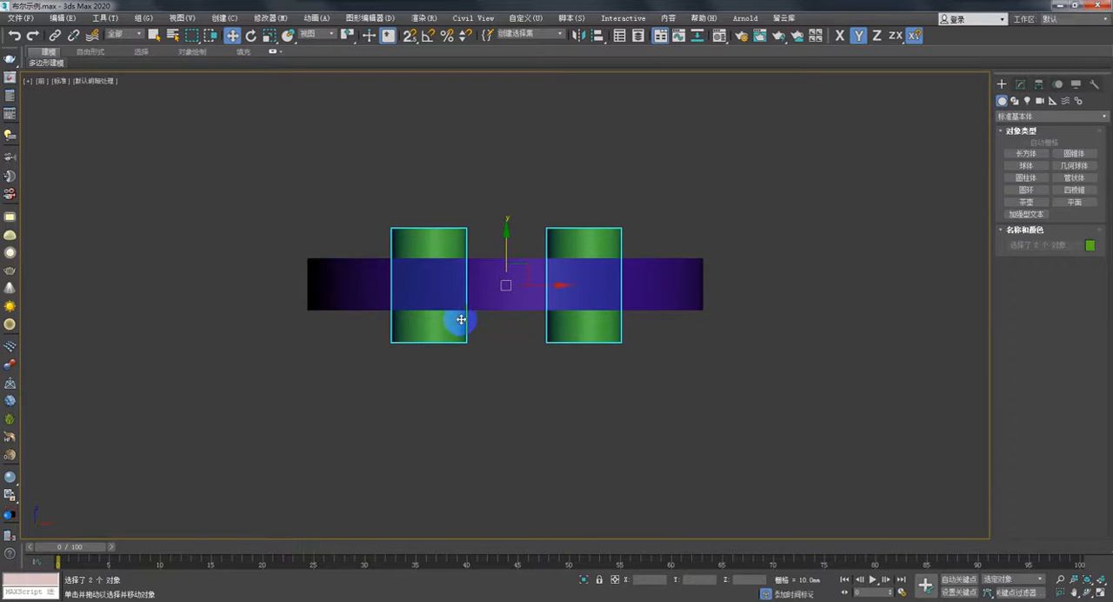
# - Compare the cylinder arrangement in the Perspective view with the reference image of the two-hole button
pyautogui.click(198, 600)
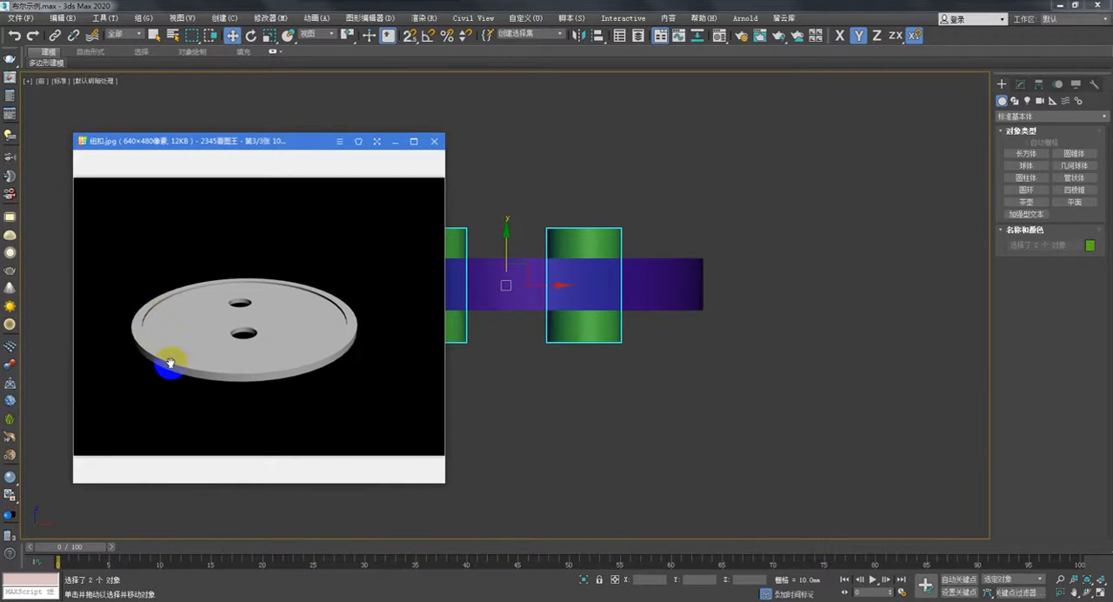
pyautogui.click(395, 143)
pyautogui.press('p')
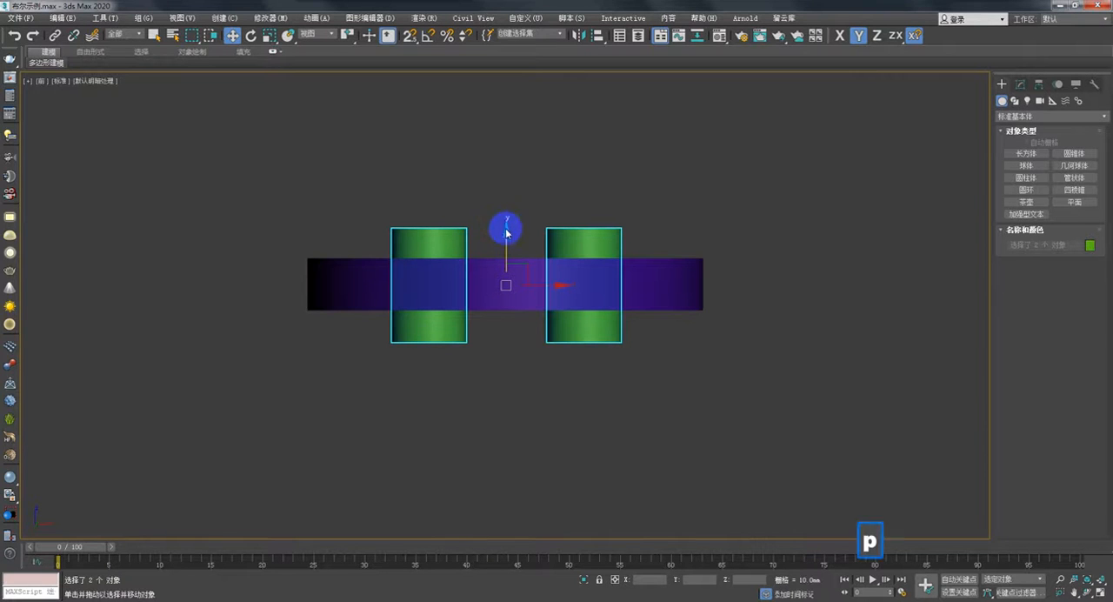
pyautogui.moveTo(505, 231); pyautogui.dragTo(390, 281, button='middle')
pyautogui.scroll(-2, 390, 281)
pyautogui.moveTo(739, 287); pyautogui.dragTo(505, 319, button='middle')
pyautogui.scroll(7, 522, 320)
pyautogui.scroll(3, 542, 323)
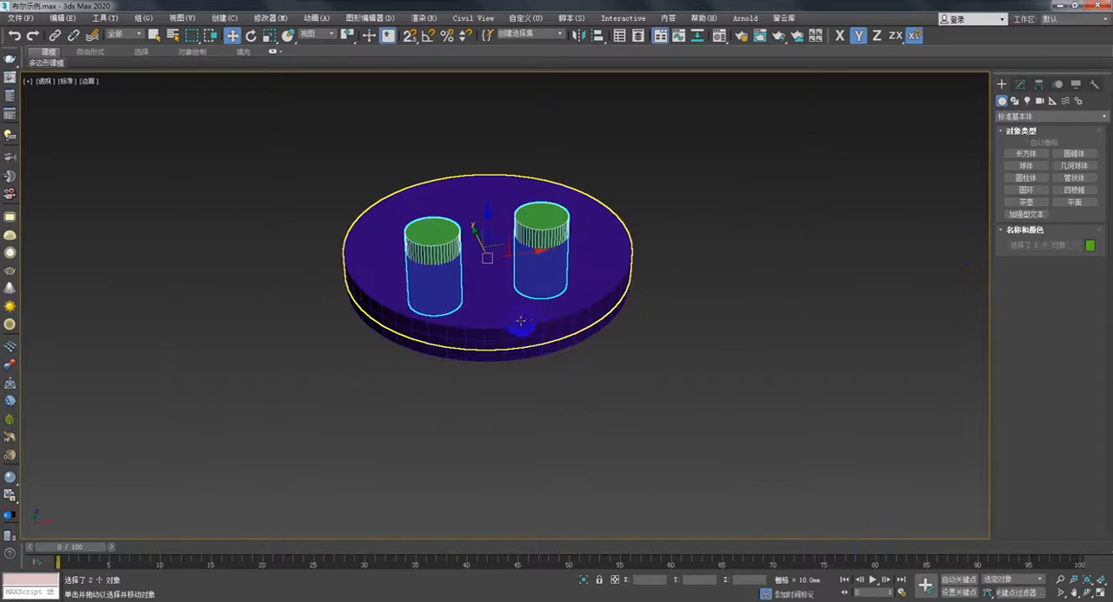
# - Reduce the upper large cylinder's radius to about 265 mm, judging the rim width in Top view before returning to Perspective
pyautogui.click(578, 302)
pyautogui.click(1021, 83)
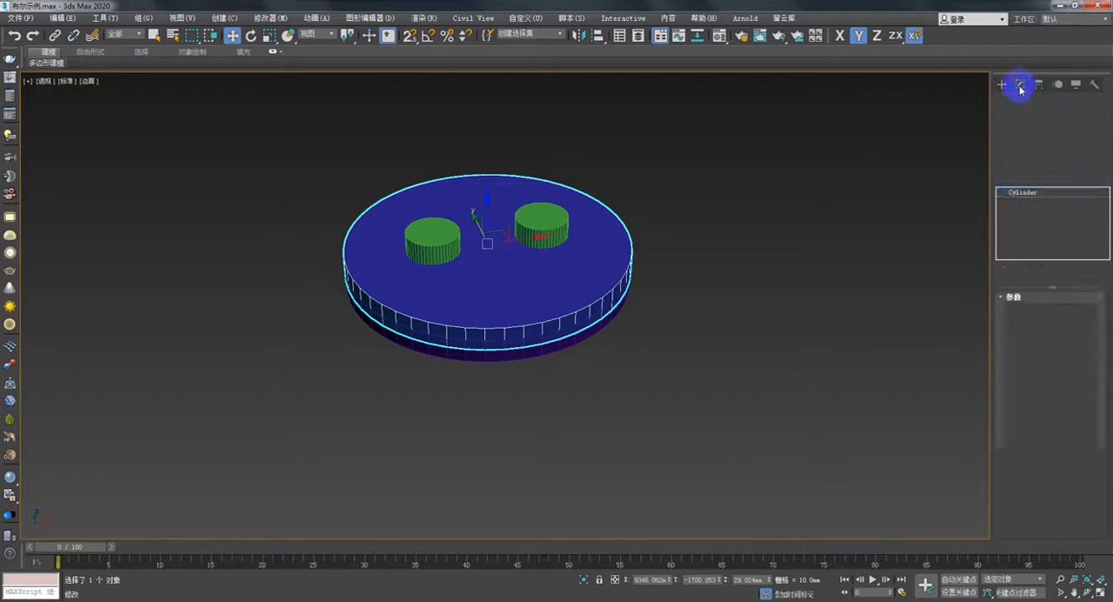
pyautogui.moveTo(1092, 315); pyautogui.dragTo(1092, 317)
pyautogui.press('t')
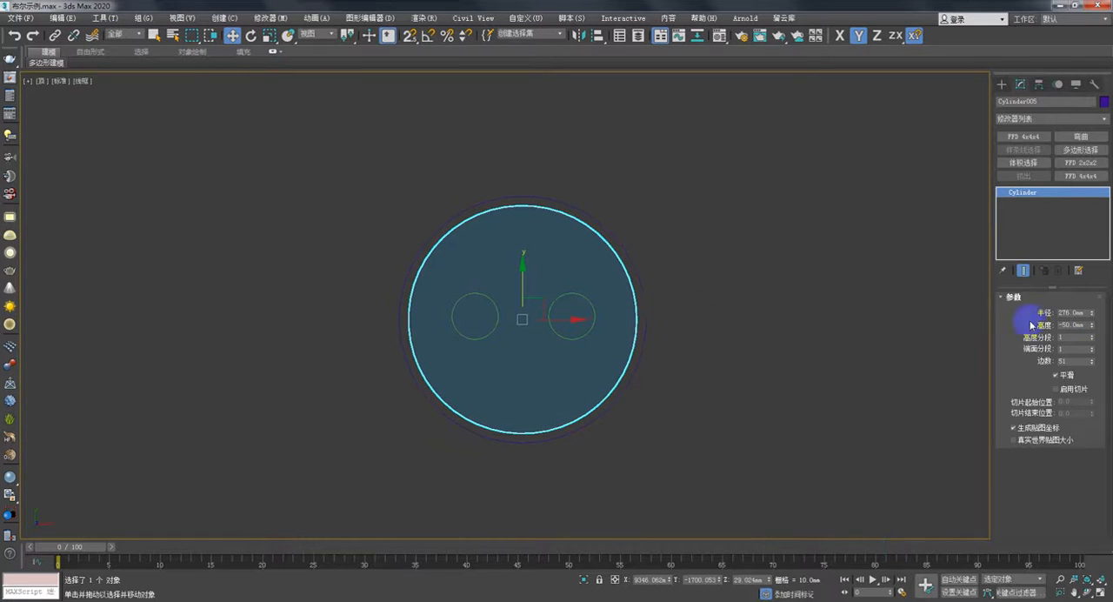
pyautogui.moveTo(1093, 318); pyautogui.dragTo(1091, 316)
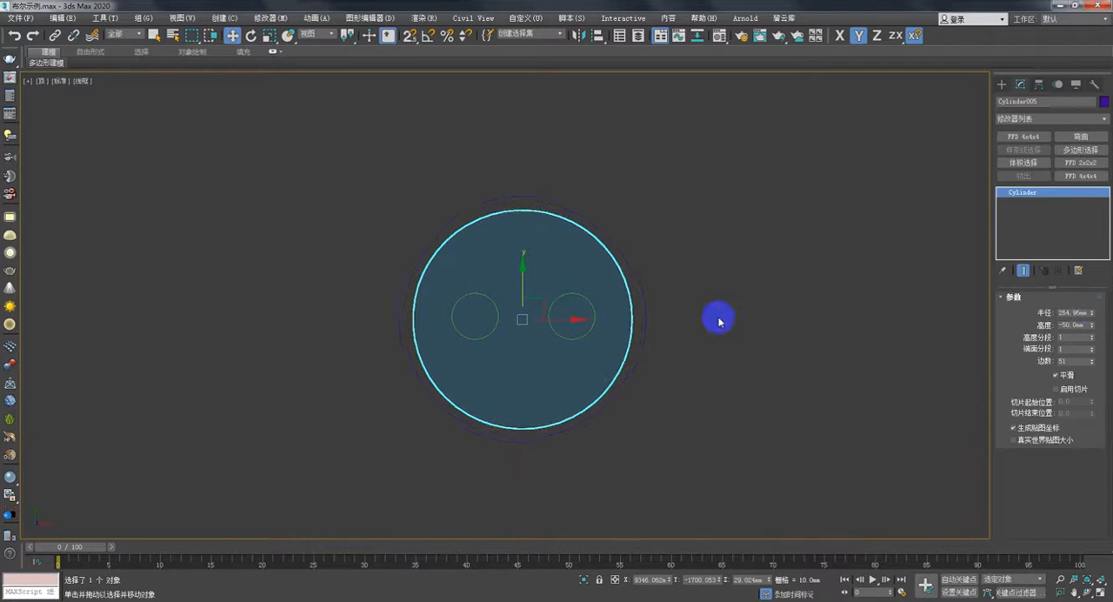
pyautogui.press('p')
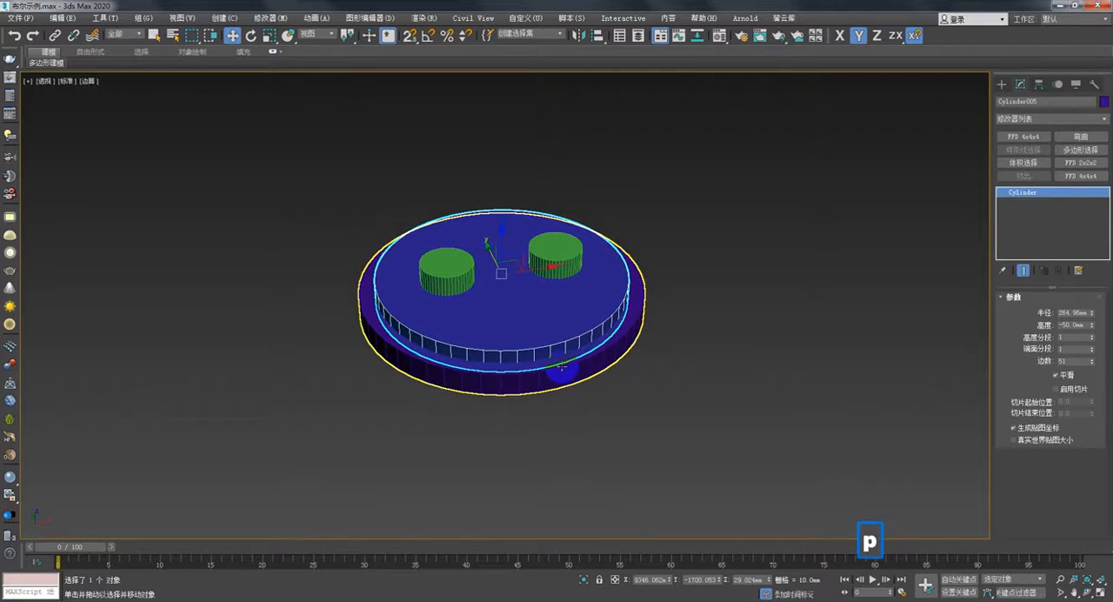
pyautogui.keyDown('alt'); pyautogui.moveTo(562, 366); pyautogui.dragTo(525, 350, button='middle'); pyautogui.keyUp('alt')
pyautogui.scroll(3, 527, 340)
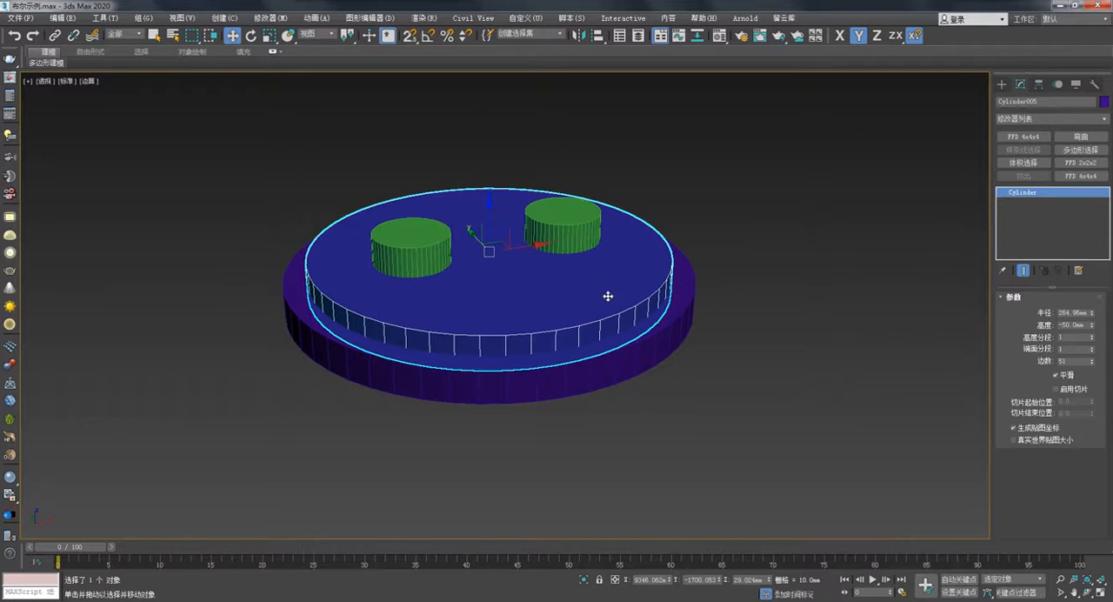
pyautogui.moveTo(710, 239); pyautogui.dragTo(725, 266, button='middle')
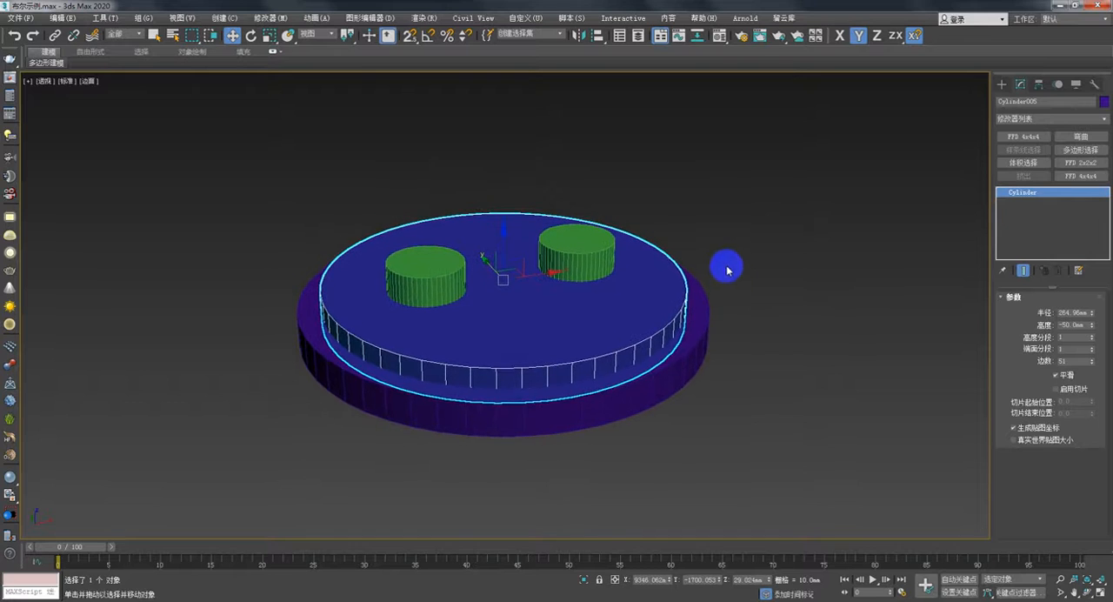
# - Try collapsing the upper large cylinder alone into a mesh with the Collapse utility, and undo the move made on it
pyautogui.click(1094, 85)
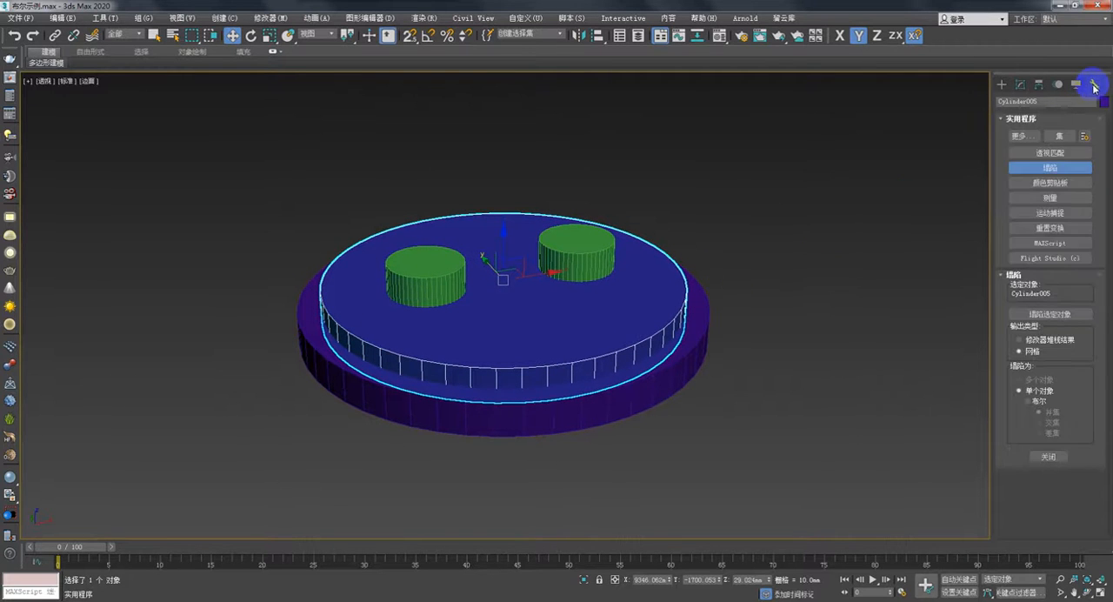
pyautogui.click(1046, 170)
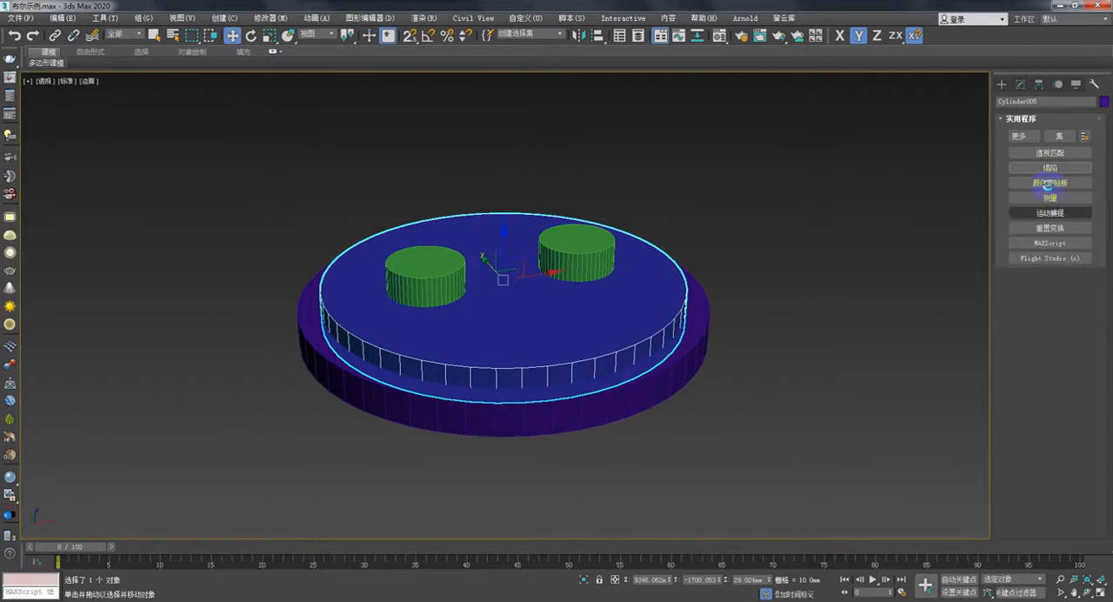
pyautogui.click(1049, 170)
pyautogui.click(1054, 314)
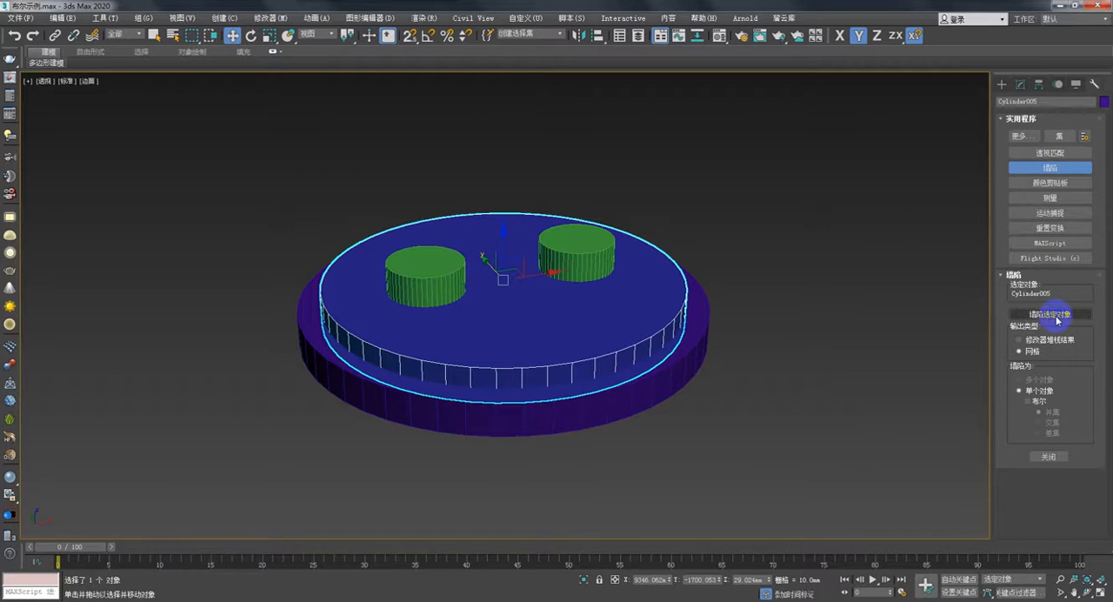
pyautogui.click(1002, 85)
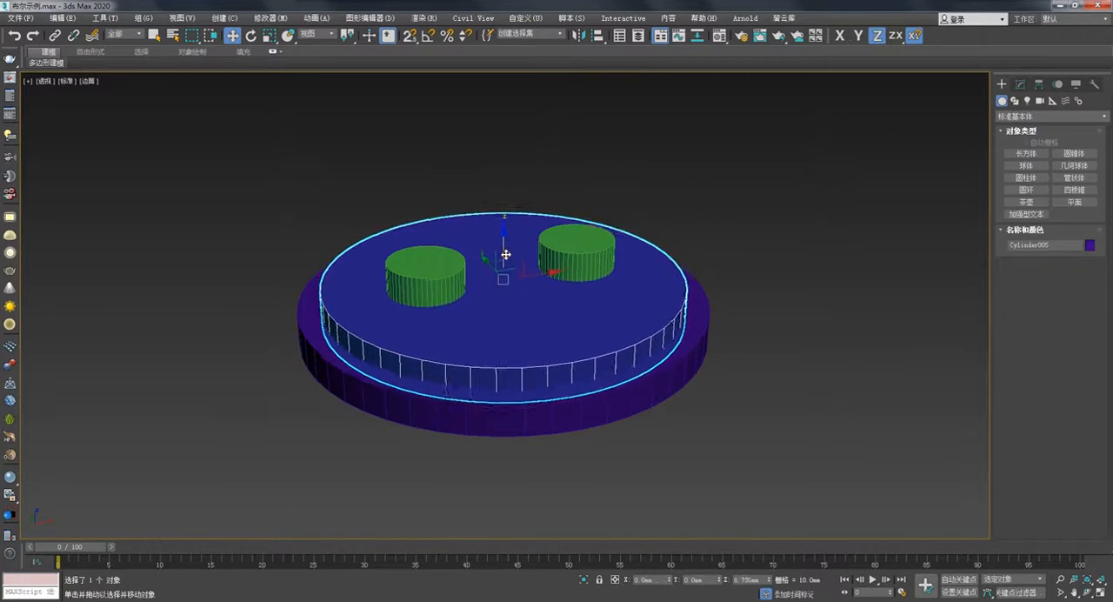
pyautogui.hotkey('ctrl', 'z')
# - Add both small cylinders to the selection and collapse them with the upper large cylinder into a single mesh object
pyautogui.keyDown('ctrl'); pyautogui.click(426, 270); pyautogui.keyUp('ctrl')
pyautogui.keyDown('ctrl'); pyautogui.click(570, 252); pyautogui.keyUp('ctrl')
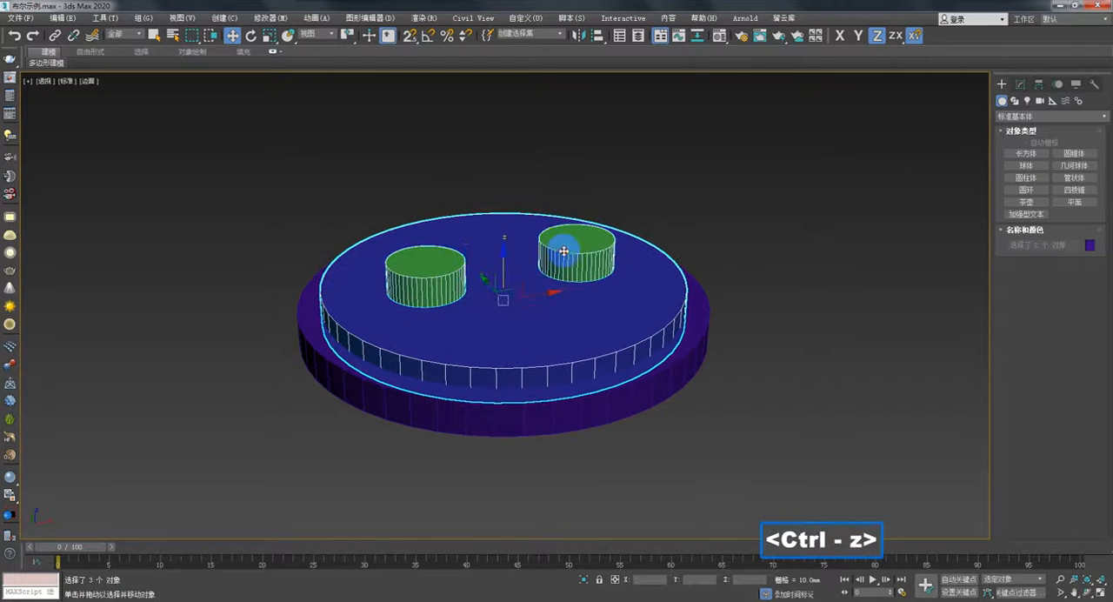
pyautogui.click(1093, 84)
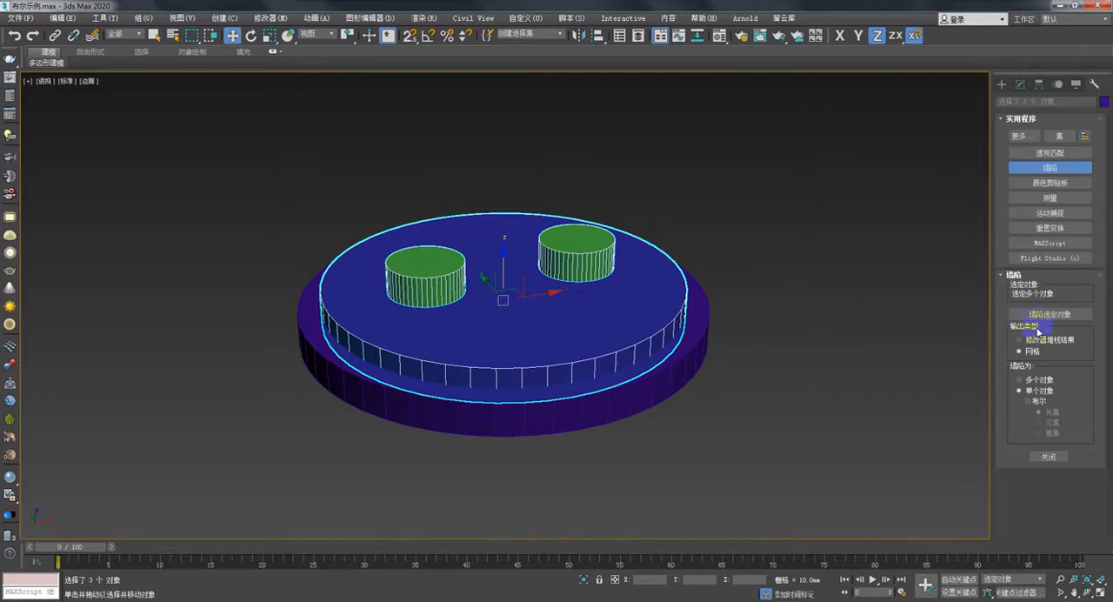
pyautogui.click(1050, 314)
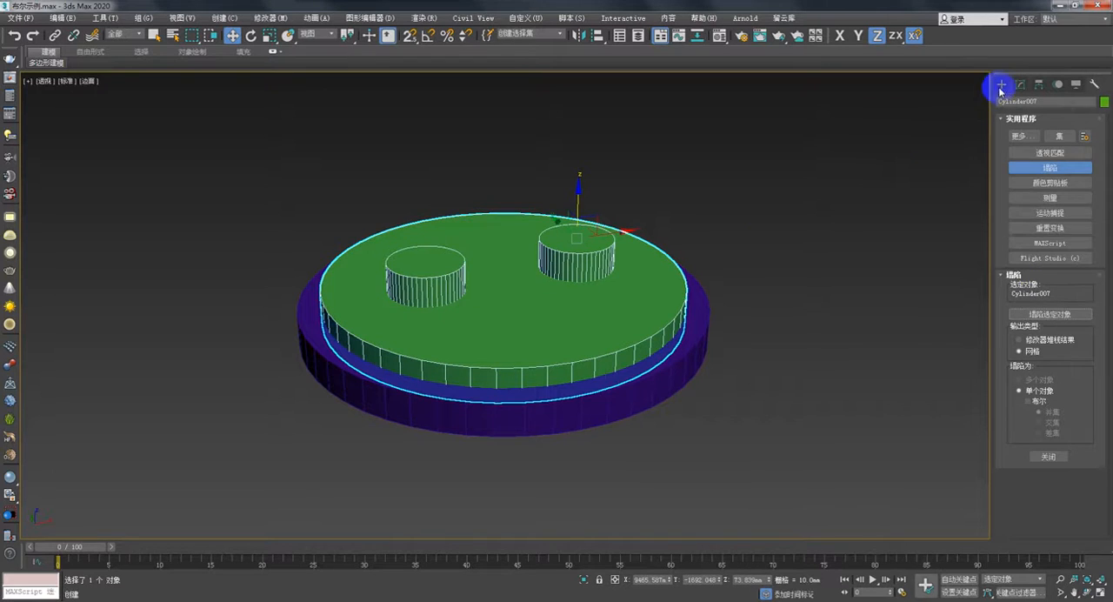
# - Test-move the merged cylinder object vertically, undo the move, and inspect the merged shape closely
pyautogui.click(1002, 84)
pyautogui.moveTo(581, 217)
pyautogui.mouseDown()
pyautogui.moveTo(574, 165)
pyautogui.moveTo(567, 204)
pyautogui.moveTo(581, 187)
pyautogui.moveTo(569, 208)
pyautogui.moveTo(568, 194)
pyautogui.moveTo(576, 212)
pyautogui.mouseUp()
pyautogui.hotkey('ctrl', 'z')
pyautogui.hotkey('ctrl', 'z')
pyautogui.moveTo(702, 268); pyautogui.dragTo(680, 258, button='middle')
pyautogui.scroll(3, 641, 272)
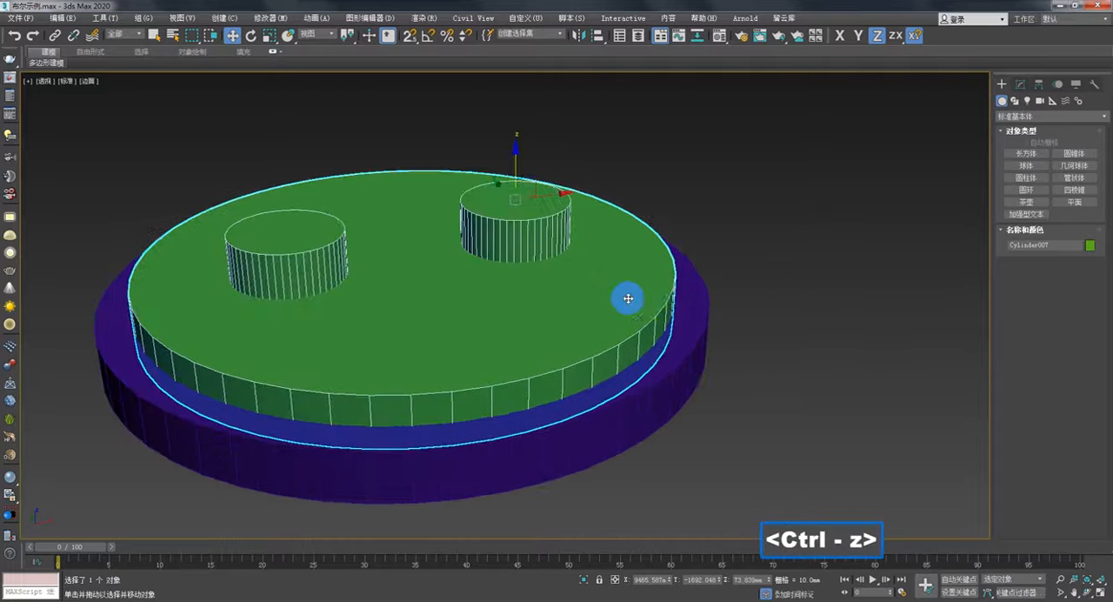
pyautogui.moveTo(713, 293); pyautogui.dragTo(766, 282, button='middle')
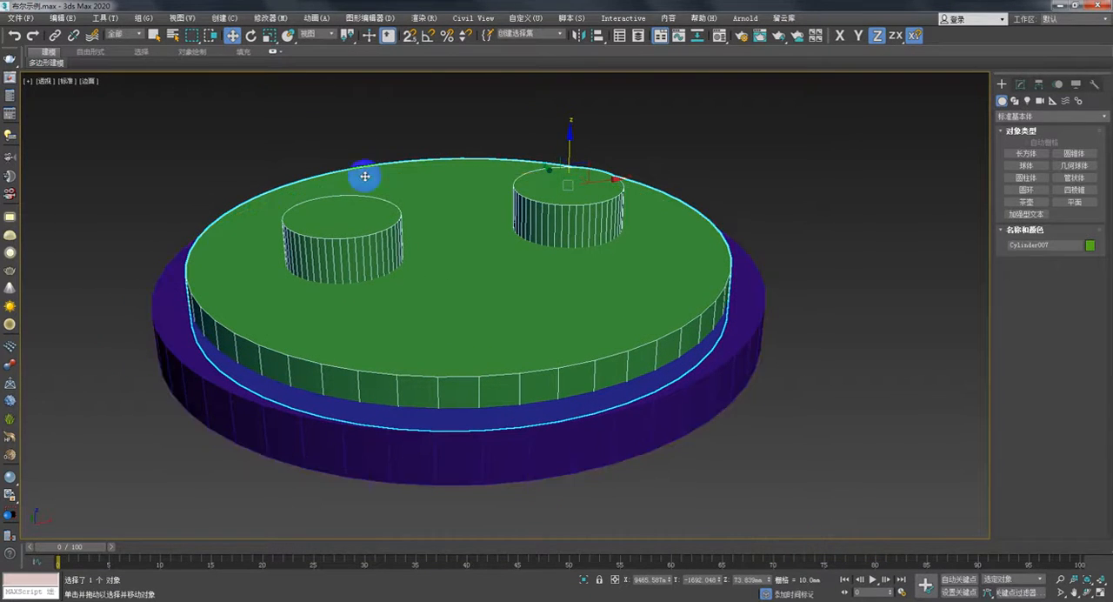
pyautogui.moveTo(518, 335); pyautogui.dragTo(563, 331, button='middle')
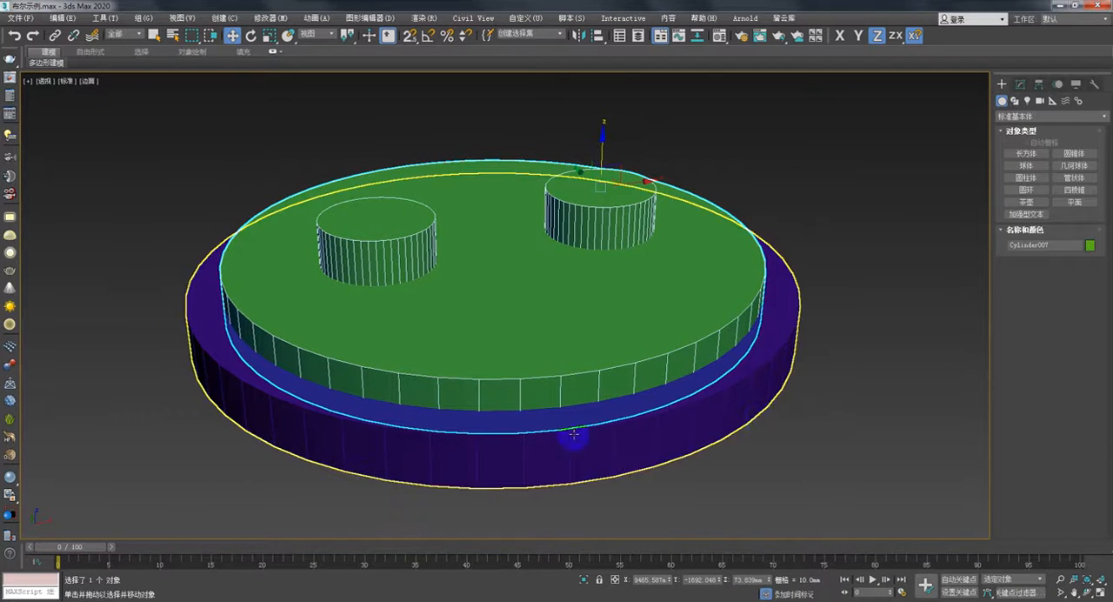
# - Subtract the merged cylinder object from the lower large cylinder with a Boolean compound to cut the recess and two holes
pyautogui.click(776, 341)
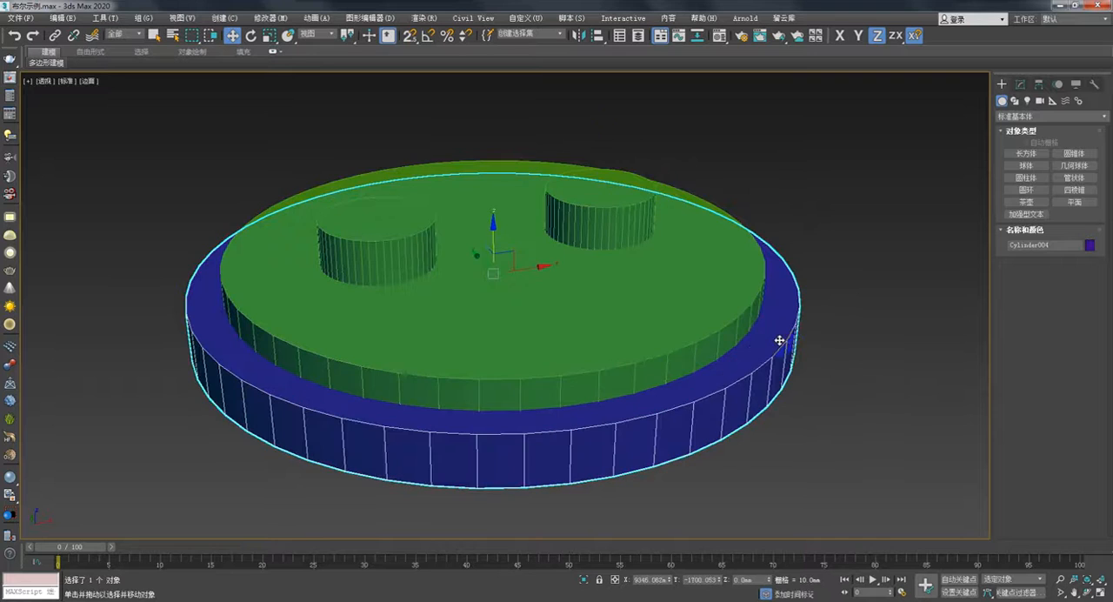
pyautogui.click(1013, 115)
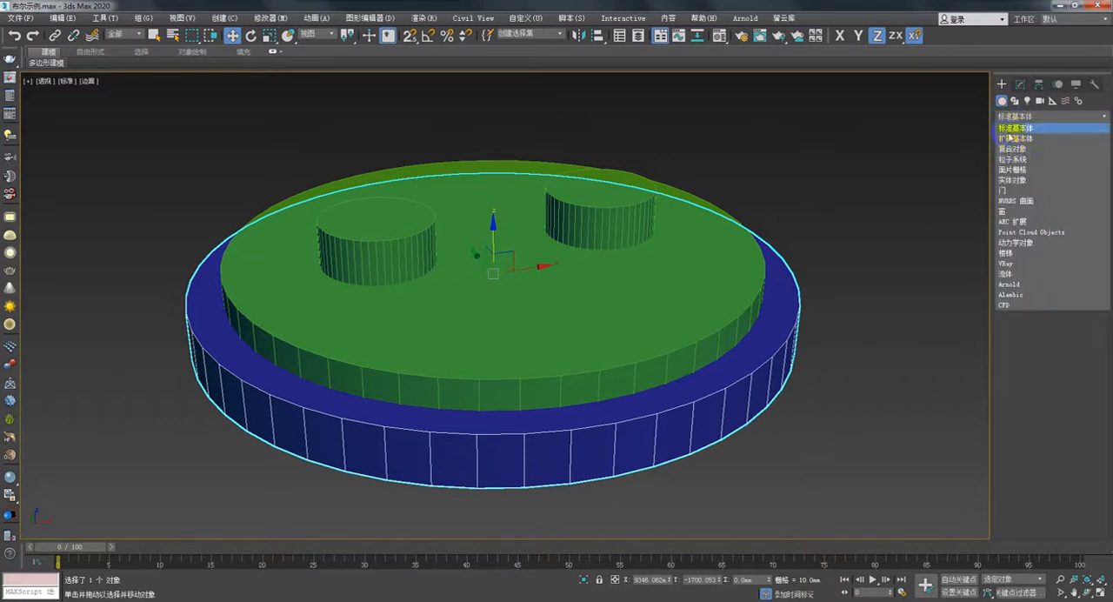
pyautogui.click(1013, 150)
pyautogui.click(1068, 214)
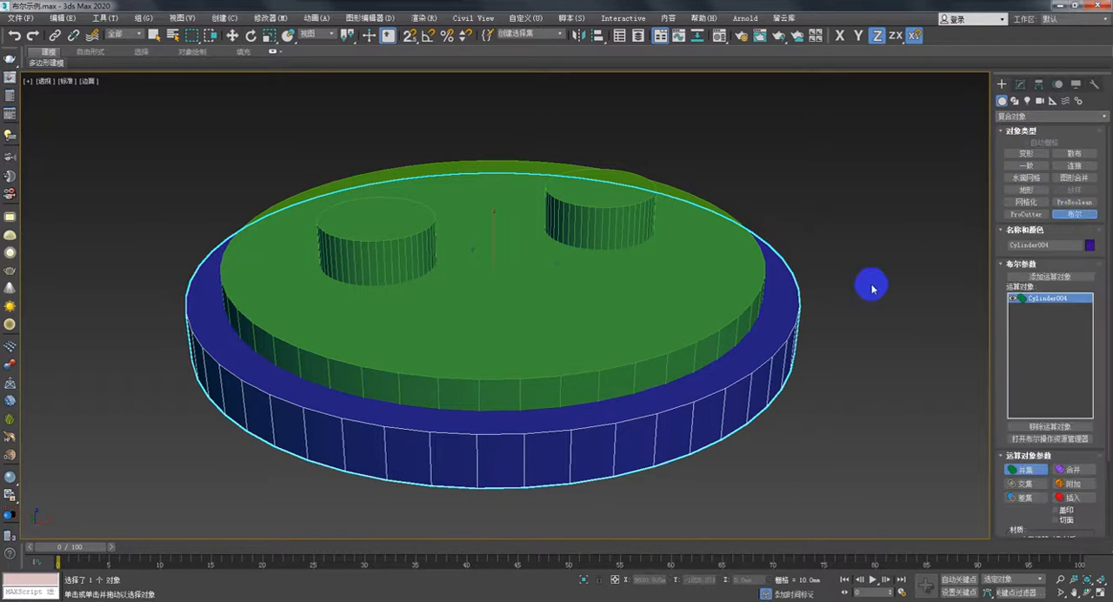
pyautogui.click(1025, 498)
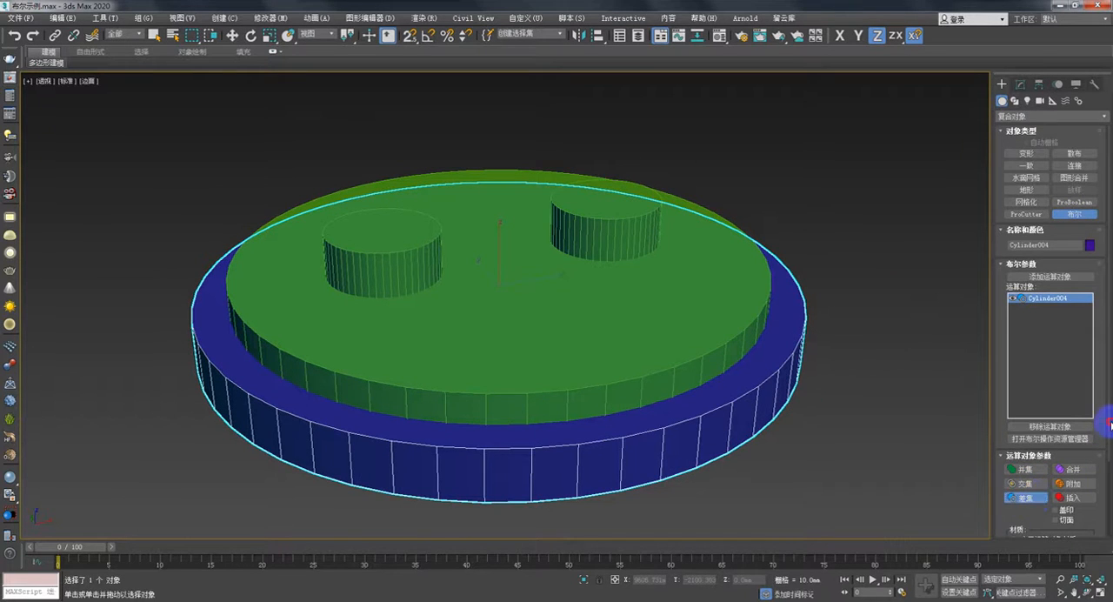
pyautogui.click(1050, 277)
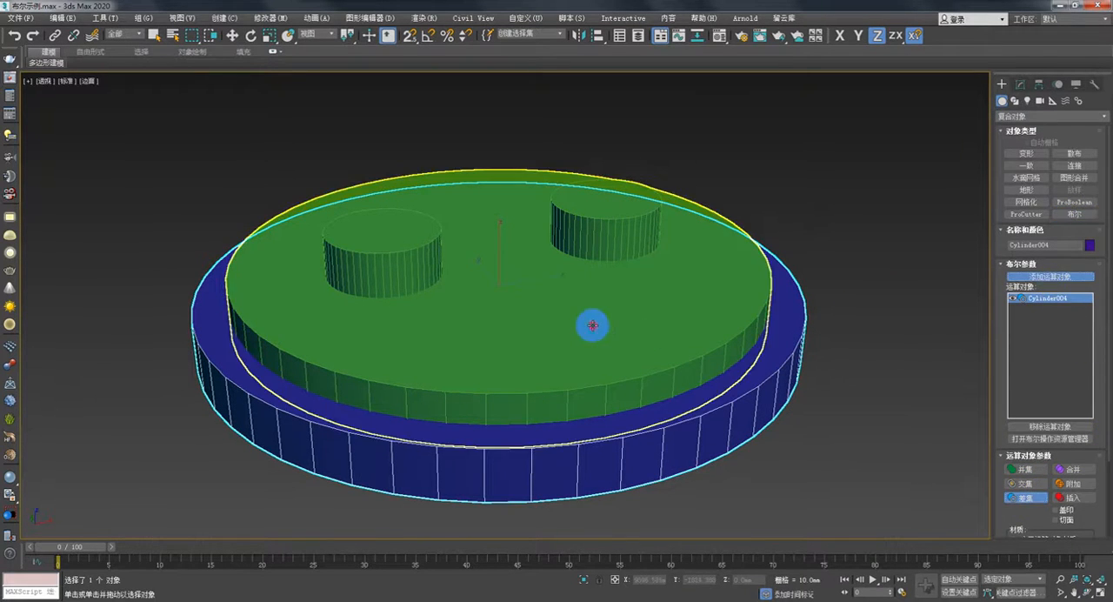
pyautogui.click(593, 324)
pyautogui.keyDown('alt'); pyautogui.moveTo(569, 372); pyautogui.dragTo(522, 322, button='middle'); pyautogui.keyUp('alt')
pyautogui.scroll(3, 561, 247)
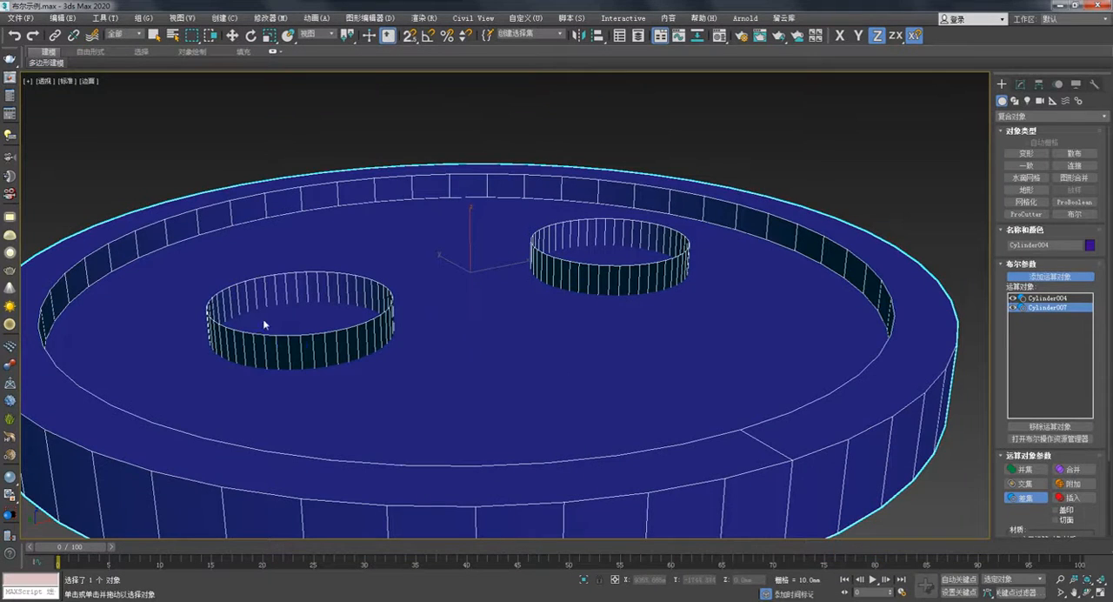
# - Inspect the recess and both hole areas of the disc from several angles and undo the Boolean subtraction
pyautogui.keyDown('alt'); pyautogui.moveTo(484, 356); pyautogui.dragTo(526, 348, button='middle'); pyautogui.keyUp('alt')
pyautogui.scroll(-2, 496, 376)
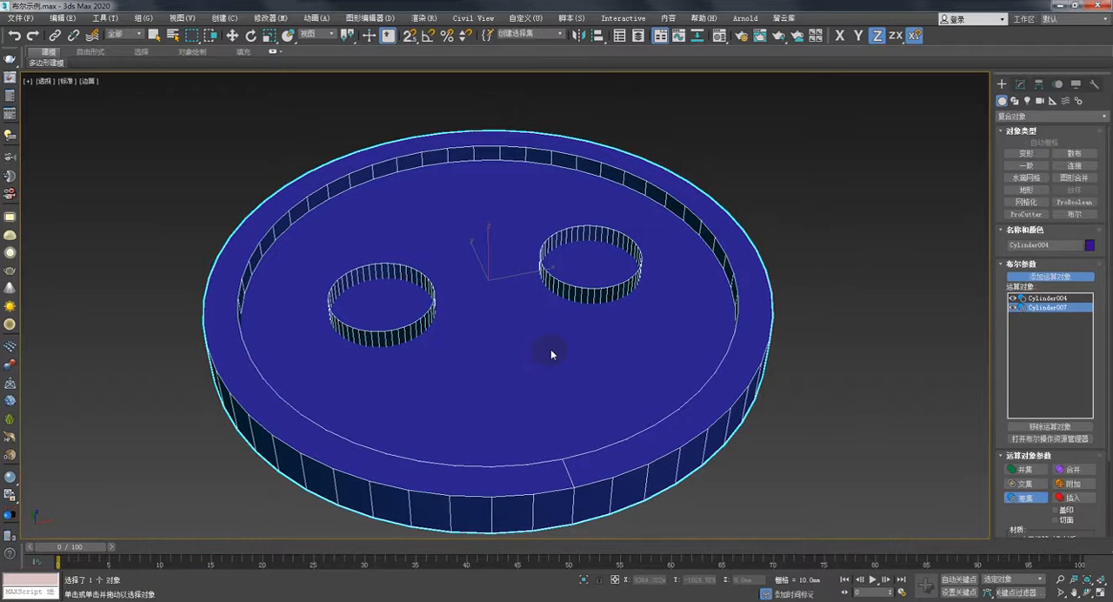
pyautogui.keyDown('alt'); pyautogui.moveTo(554, 353); pyautogui.dragTo(557, 347, button='middle'); pyautogui.keyUp('alt')
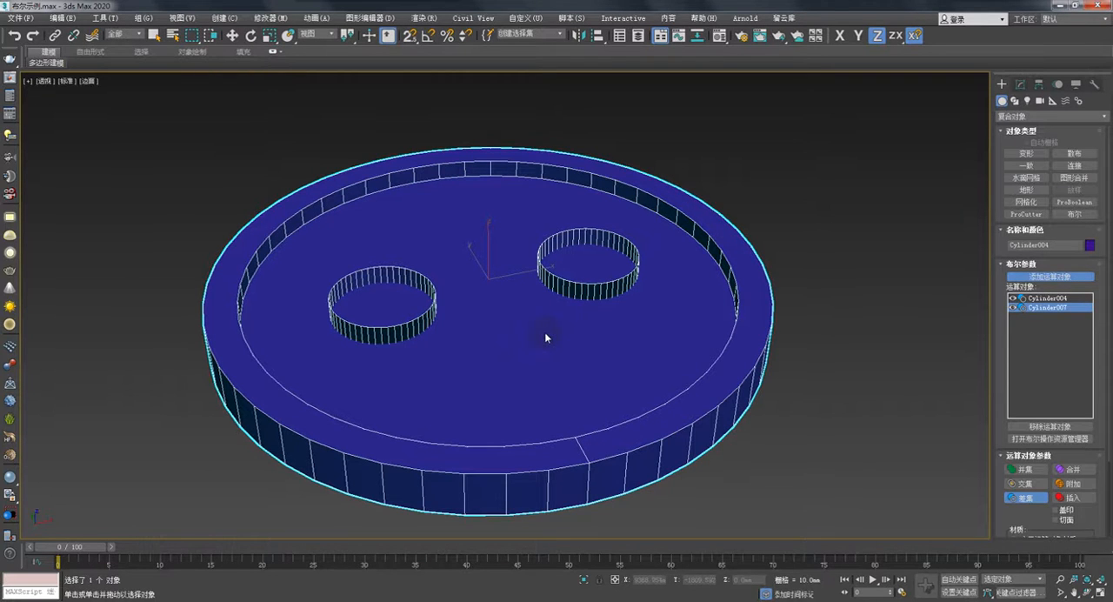
pyautogui.keyDown('alt'); pyautogui.moveTo(547, 333); pyautogui.dragTo(559, 325, button='middle'); pyautogui.keyUp('alt')
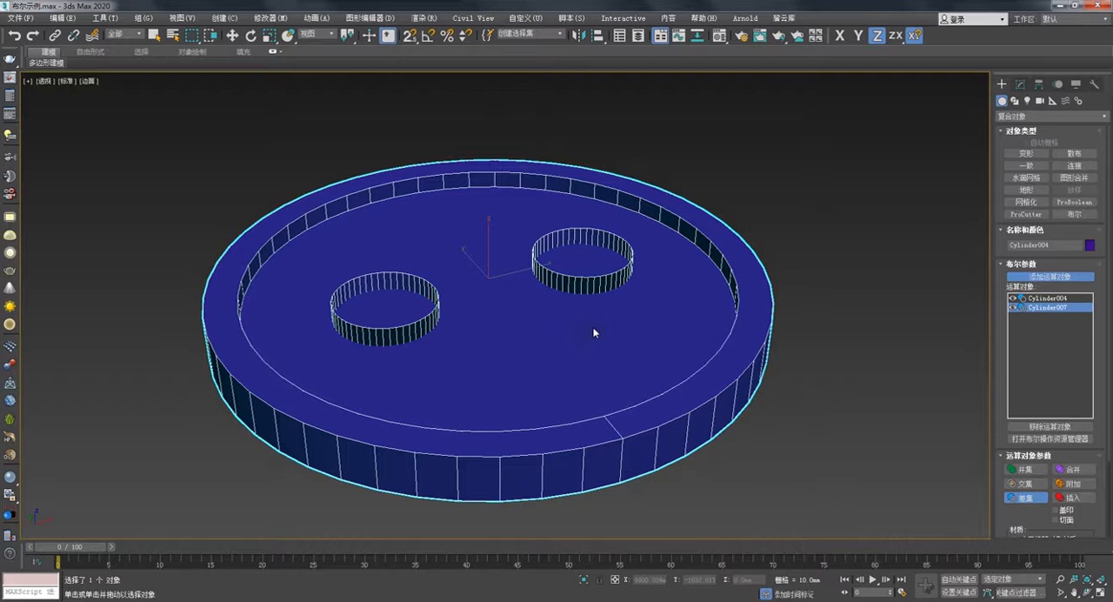
pyautogui.keyDown('alt'); pyautogui.moveTo(588, 324); pyautogui.dragTo(673, 318, button='middle'); pyautogui.keyUp('alt')
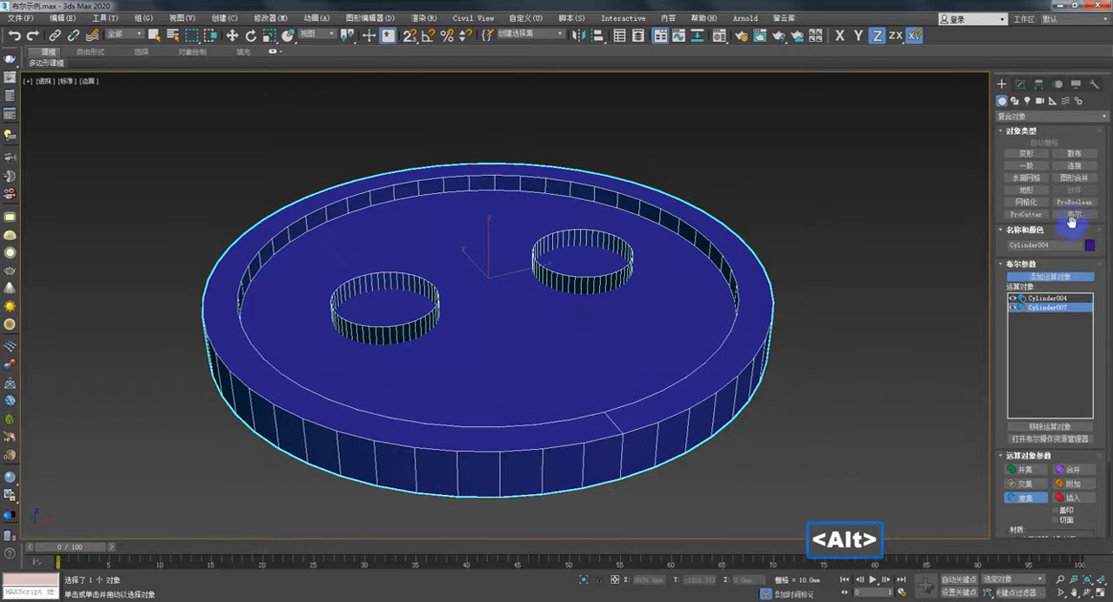
pyautogui.hotkey('ctrl', 'z')
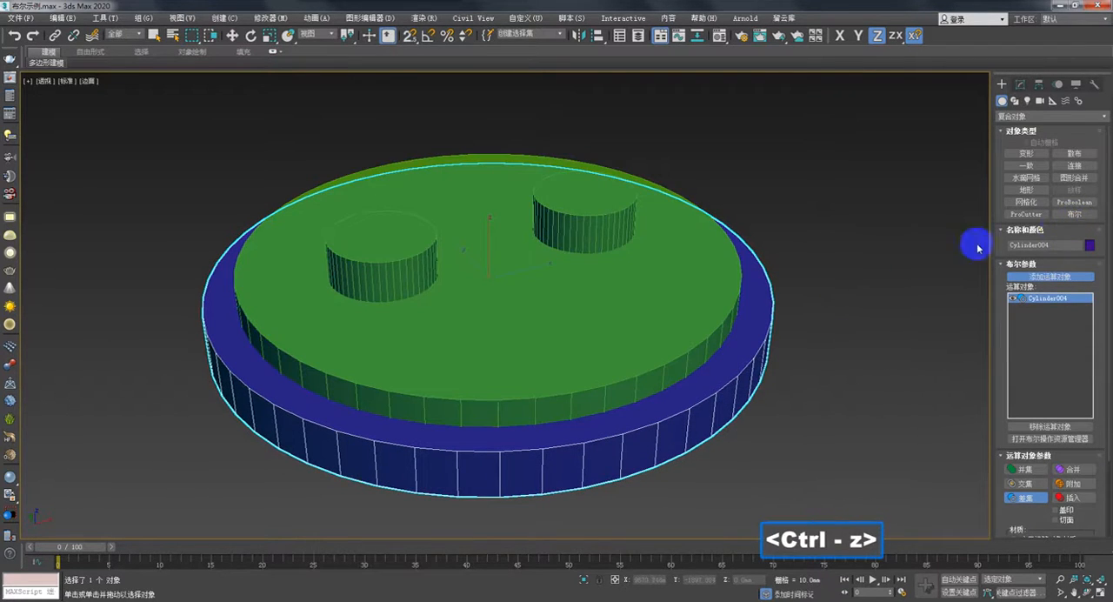
# - Subtract the merged cylinder object from the lower large cylinder with ProBoolean and inspect the recess and two holes
pyautogui.click(1077, 203)
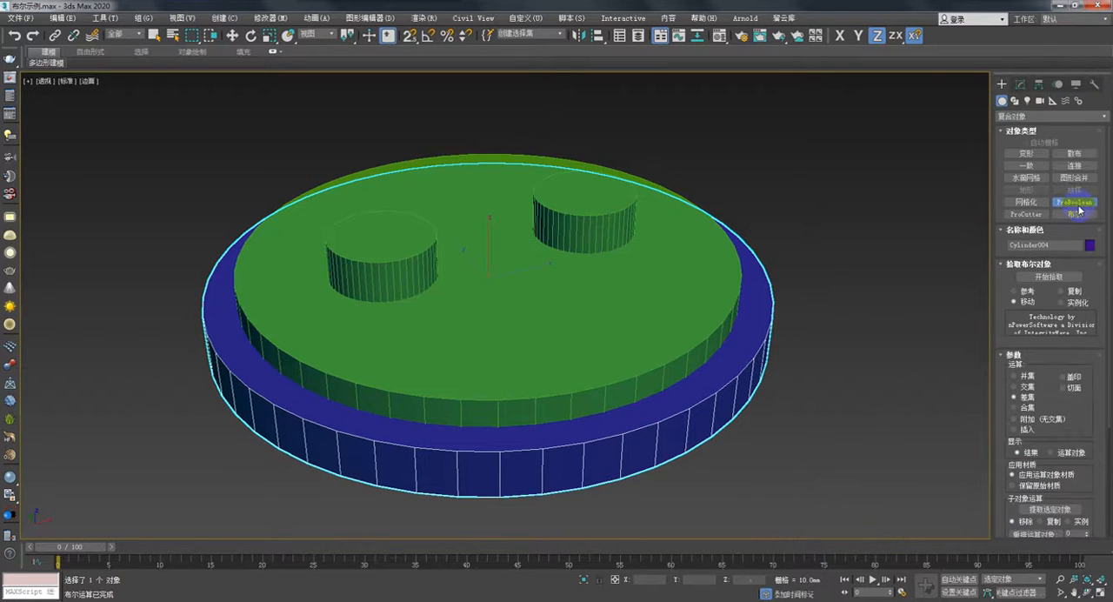
pyautogui.moveTo(1110, 291)
pyautogui.mouseDown()
pyautogui.moveTo(1106, 419)
pyautogui.moveTo(1108, 266)
pyautogui.moveTo(1109, 388)
pyautogui.moveTo(1106, 286)
pyautogui.mouseUp()
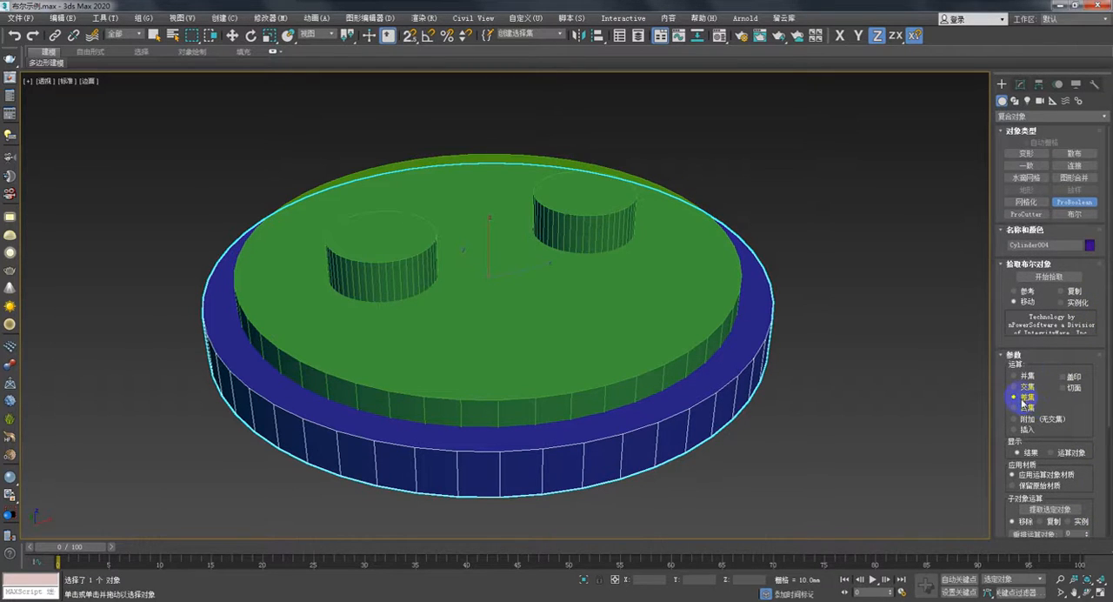
pyautogui.click(1050, 276)
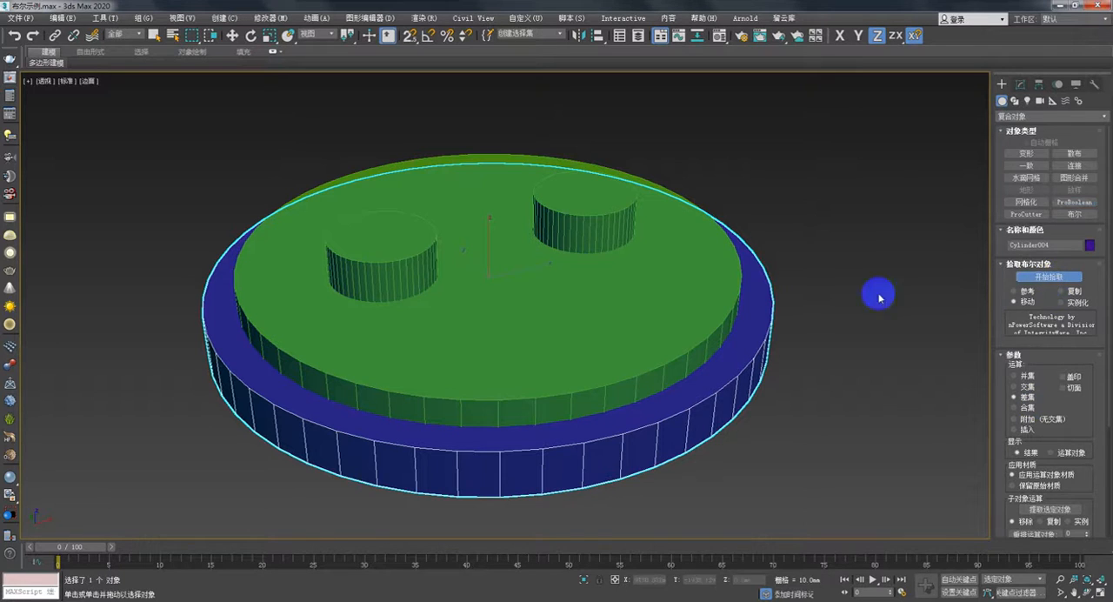
pyautogui.click(614, 276)
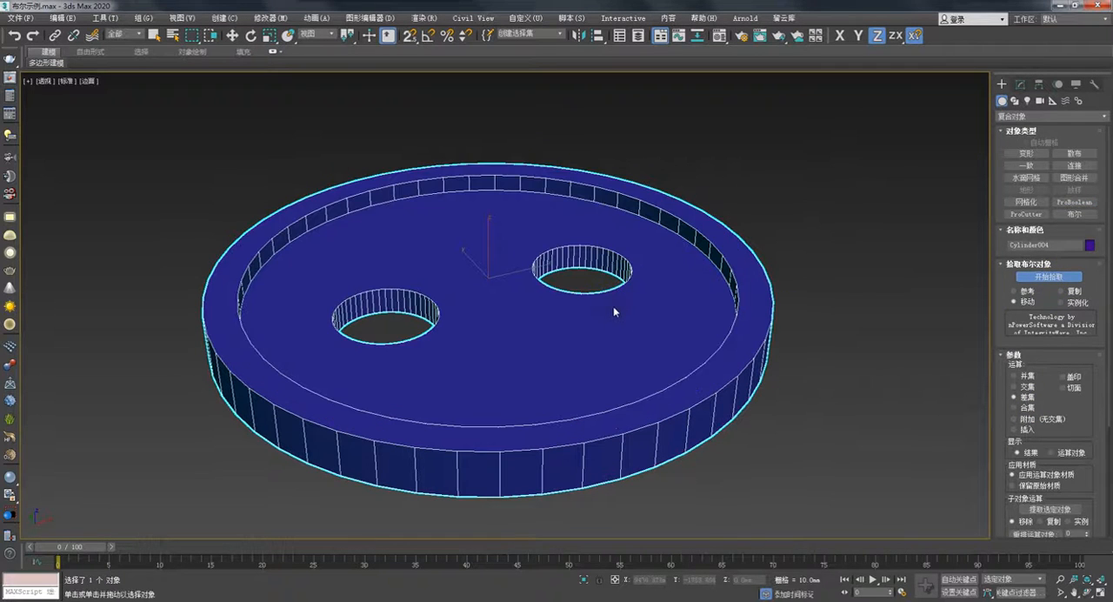
pyautogui.keyDown('alt'); pyautogui.moveTo(611, 319); pyautogui.dragTo(851, 286, button='middle'); pyautogui.keyUp('alt')
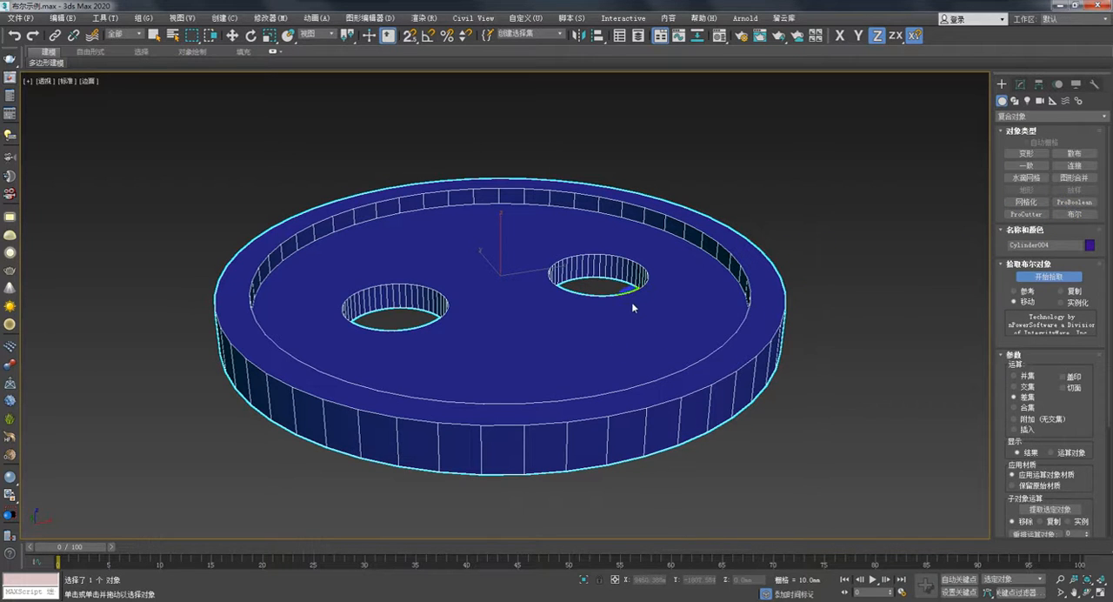
pyautogui.keyDown('alt'); pyautogui.moveTo(645, 298); pyautogui.dragTo(584, 317, button='middle'); pyautogui.keyUp('alt')
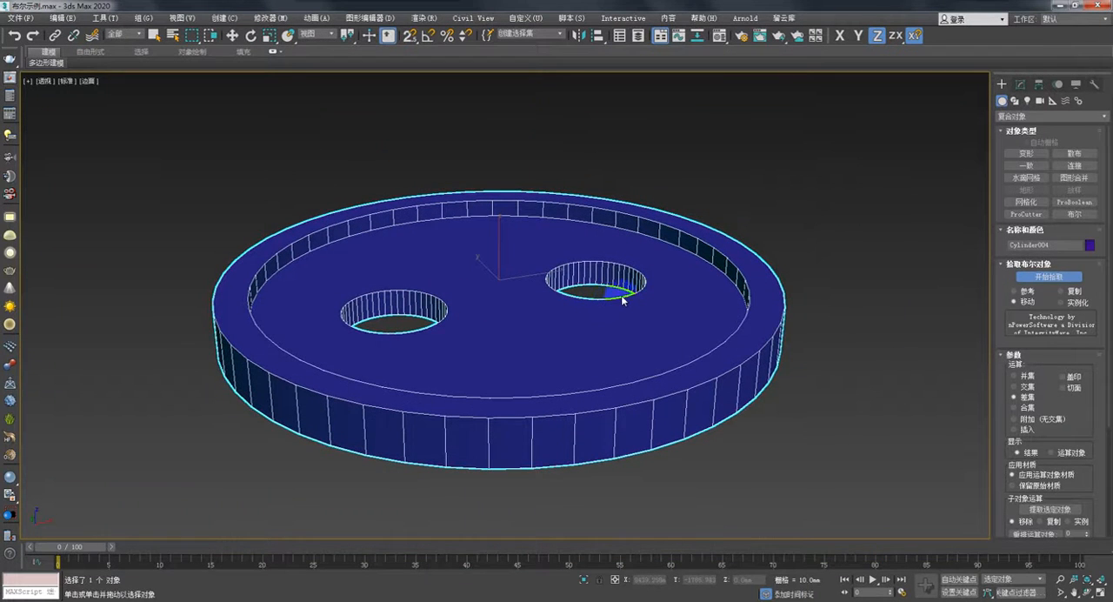